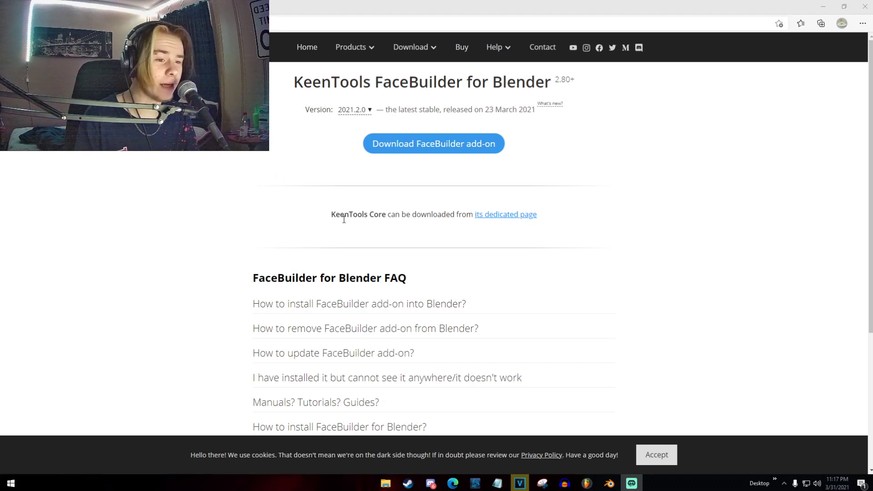
pyautogui.moveTo(332, 214); pyautogui.dragTo(388, 214)
pyautogui.click(386, 214)
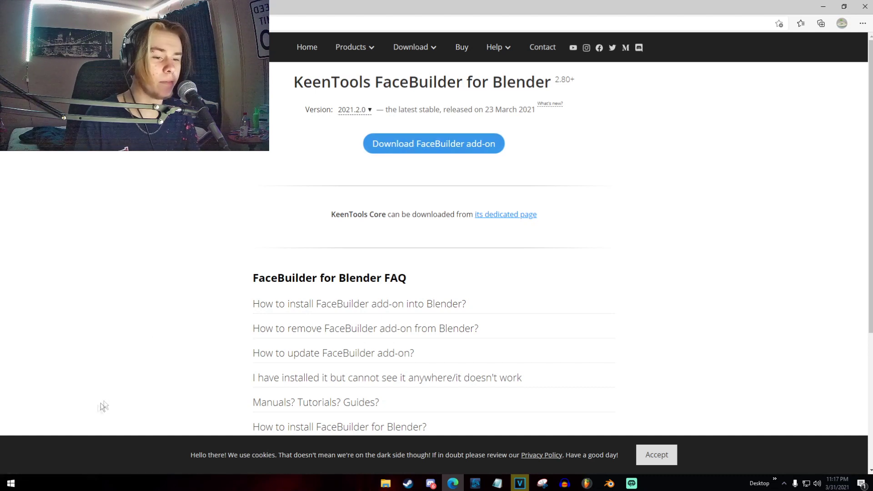
# Switch to Blender, open the Add-ons preferences and view the file browser for installing an add-on
pyautogui.click(609, 483)
pyautogui.click(487, 380)
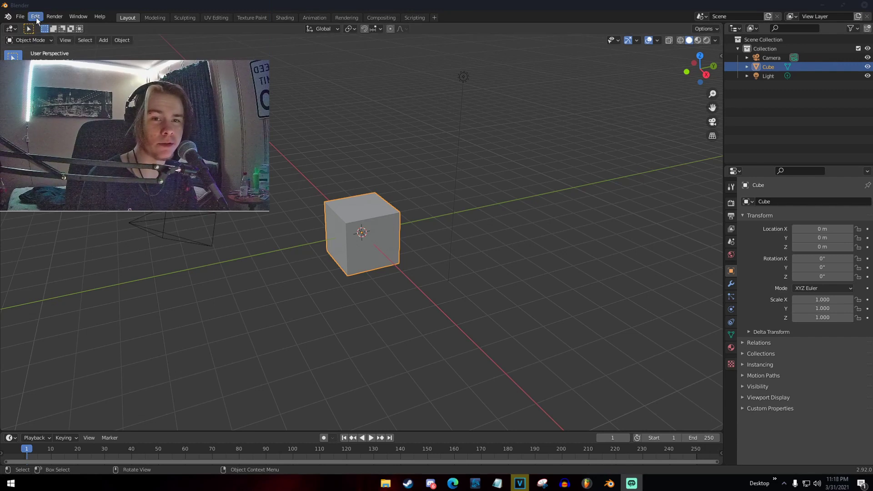
pyautogui.click(36, 17)
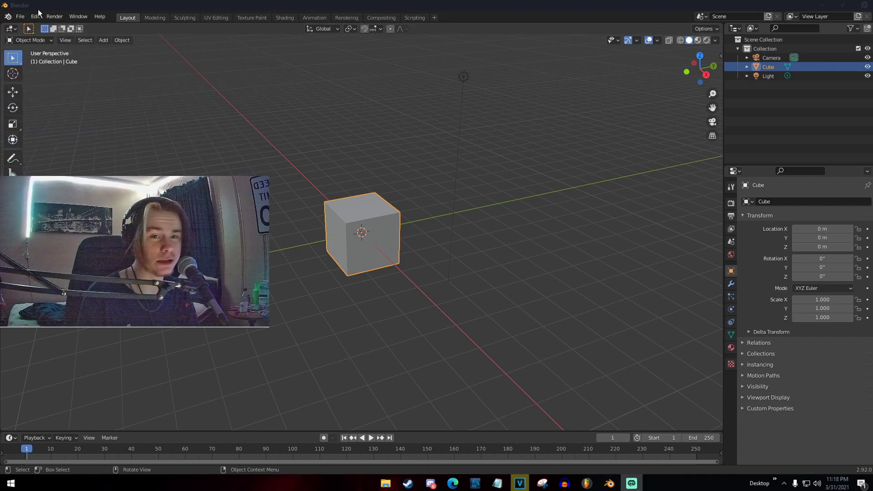
pyautogui.click(36, 15)
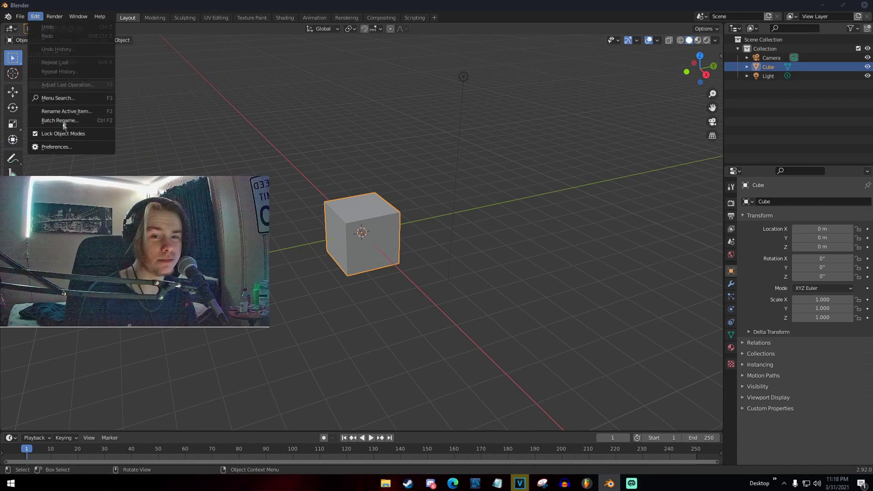
pyautogui.click(50, 145)
pyautogui.click(28, 100)
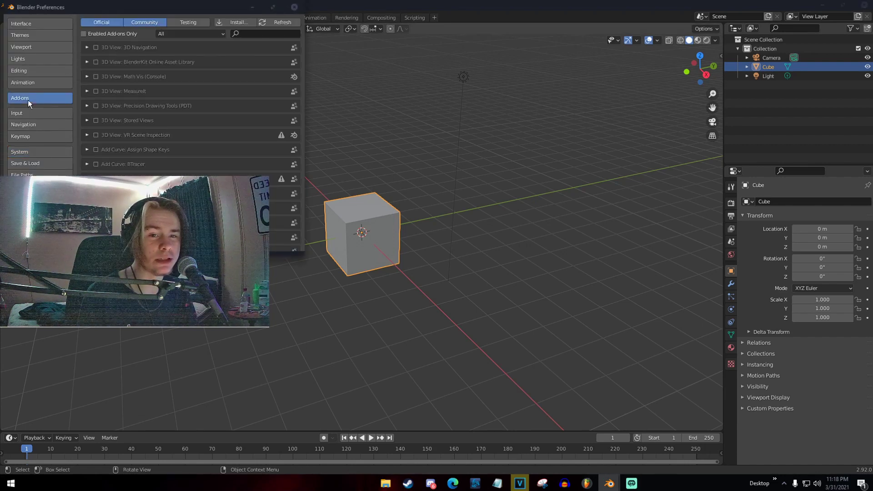
pyautogui.click(236, 22)
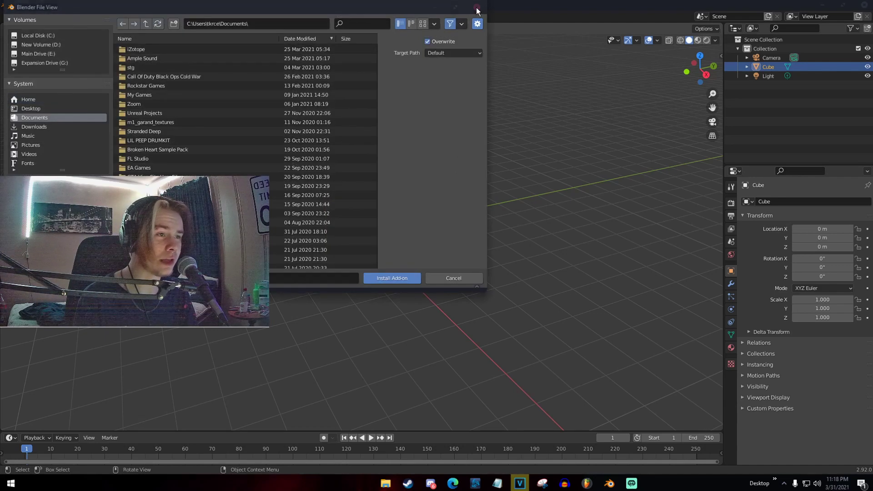
pyautogui.click(477, 7)
# Search the add-ons for "face" and check the details of KeenTools FaceBuilder
pyautogui.click(245, 34)
pyautogui.write('face')
pyautogui.press('Return')
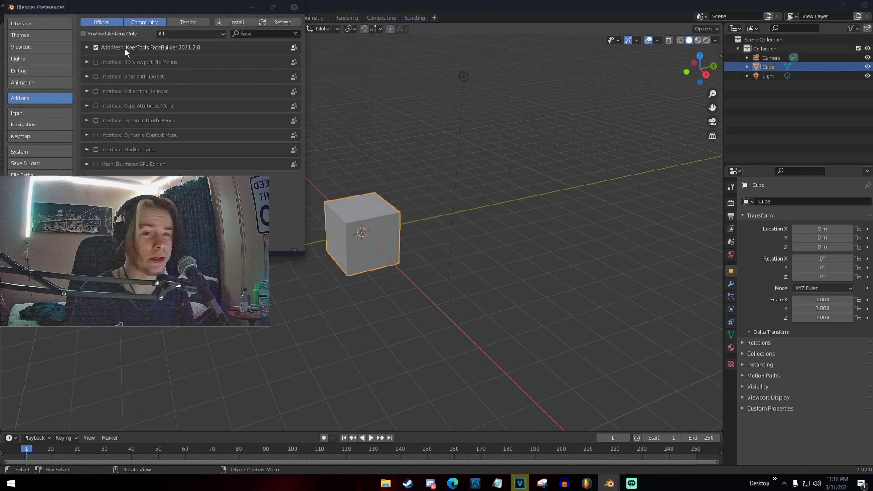
pyautogui.click(87, 48)
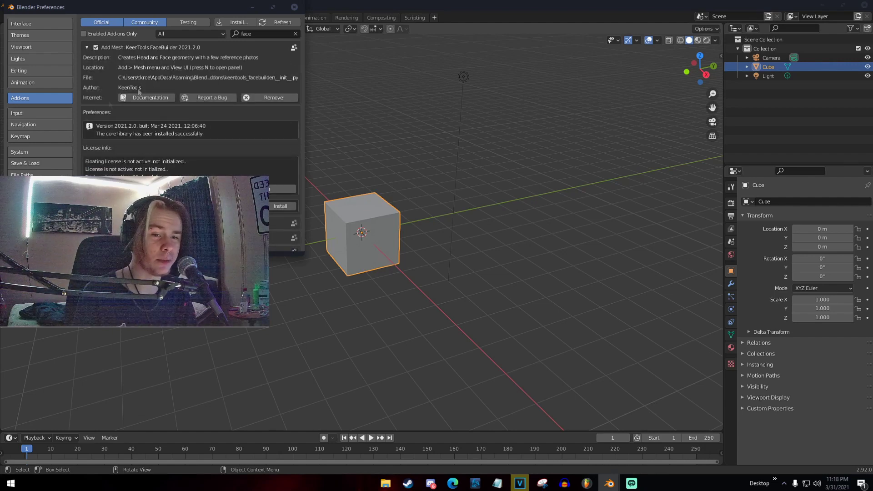
pyautogui.scroll(-1, 128, 132)
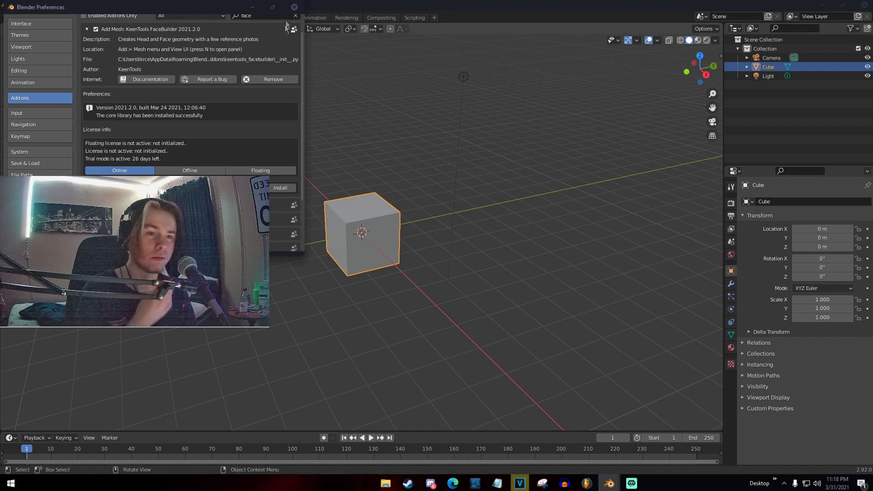
pyautogui.click(294, 8)
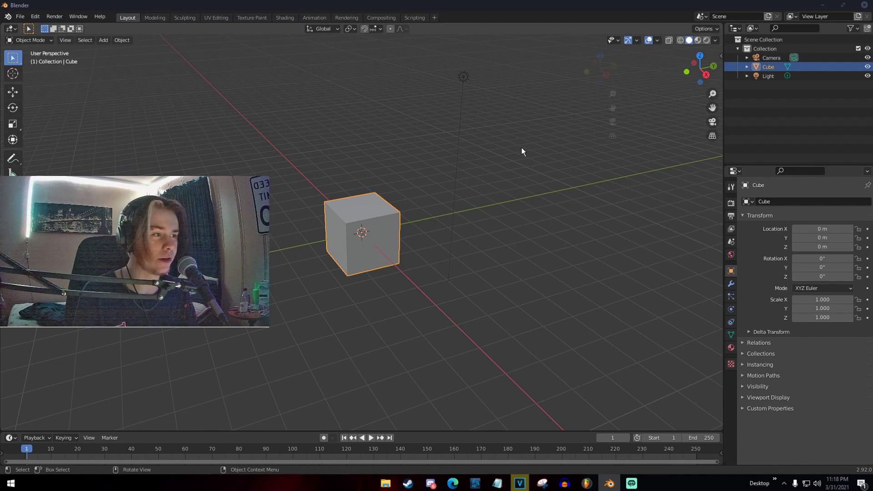
# Show the FaceBuilder tools in the 3D viewport and replace the default cube with a FaceBuilder Head mesh
pyautogui.press('n')
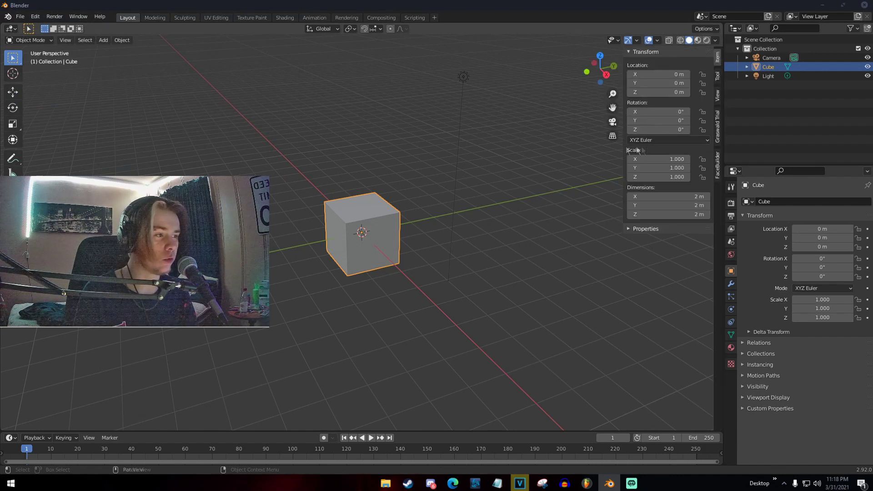
pyautogui.click(717, 172)
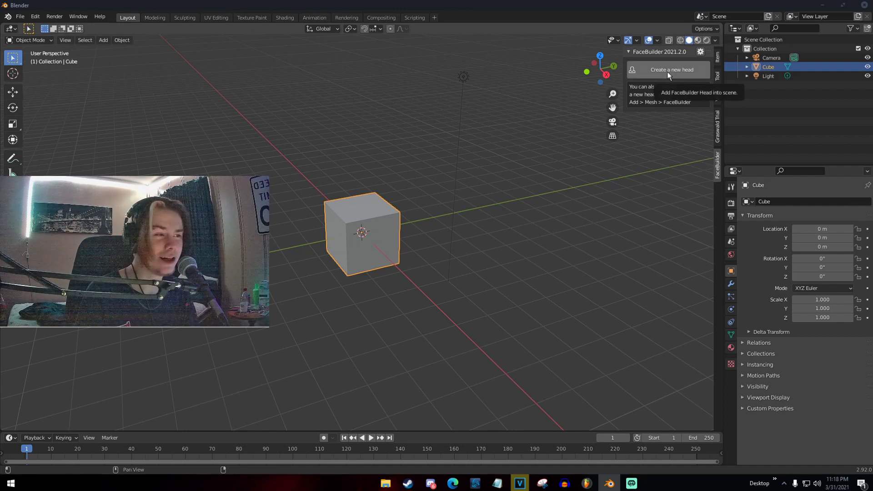
pyautogui.moveTo(380, 209); pyautogui.dragTo(386, 210, button='middle')
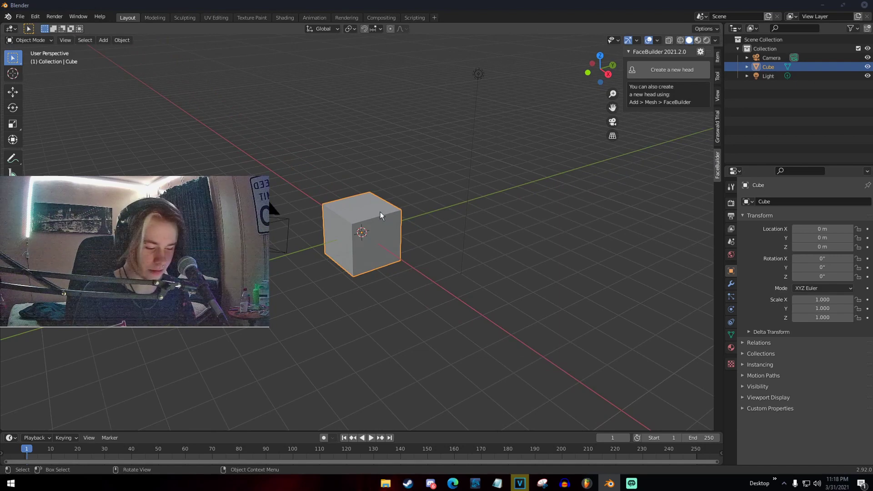
pyautogui.press('Delete')
pyautogui.hotkey('shift', 'a')
pyautogui.moveTo(384, 213)
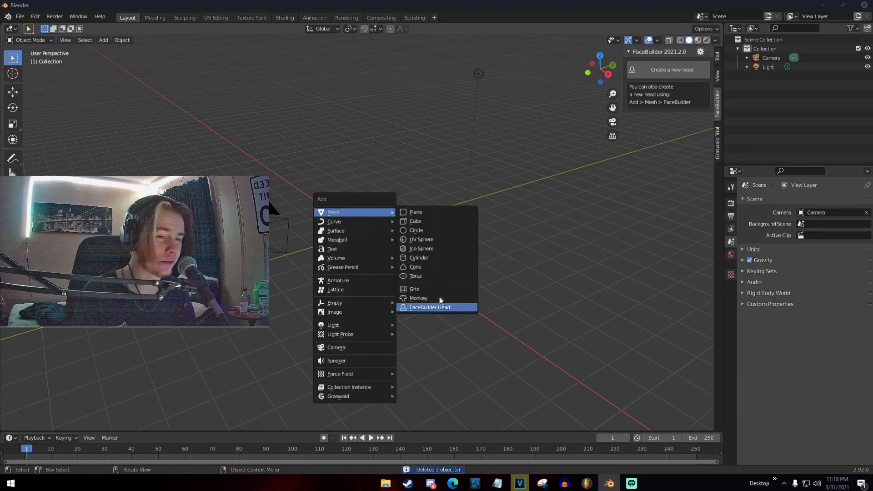
pyautogui.click(430, 308)
# Examine the new head mesh from the front and up close
pyautogui.moveTo(391, 238); pyautogui.dragTo(405, 257, button='middle')
pyautogui.scroll(3, 417, 250)
pyautogui.scroll(4, 448, 256)
pyautogui.scroll(-3, 511, 256)
pyautogui.scroll(4, 430, 274)
pyautogui.scroll(-2, 405, 257)
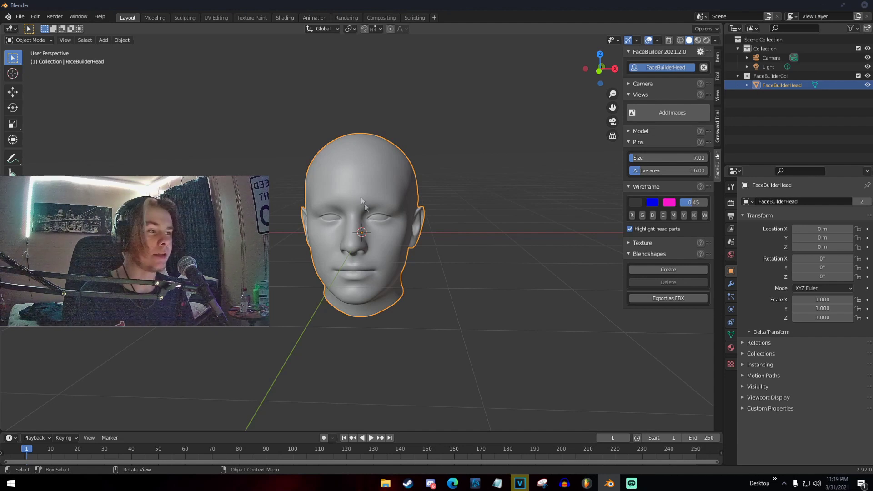
pyautogui.moveTo(347, 265); pyautogui.dragTo(350, 260, button='middle')
pyautogui.scroll(1, 377, 294)
pyautogui.scroll(2, 377, 294)
pyautogui.scroll(-3, 332, 288)
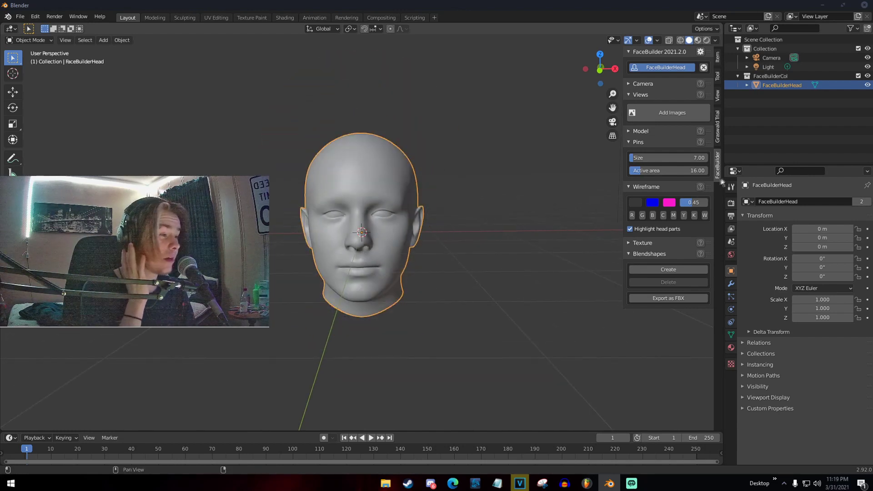
pyautogui.press('n')
pyautogui.press('n')
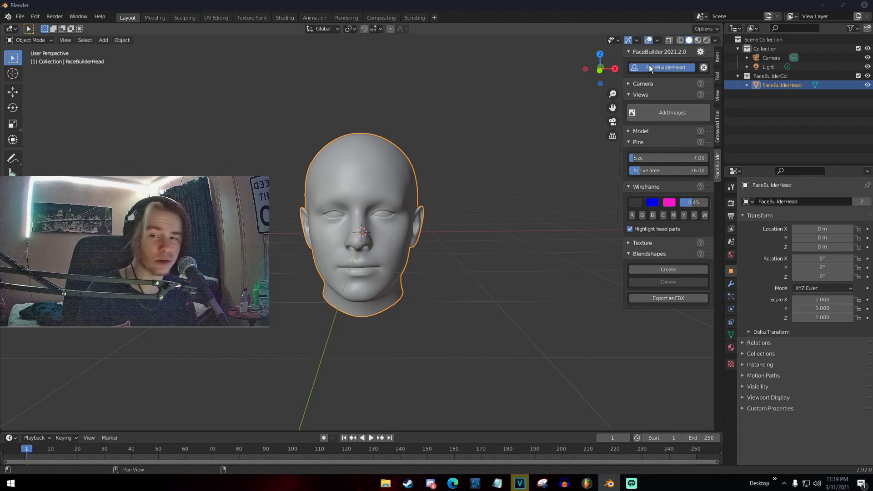
# Load front.jpg from the Main Drive (E:) as the first reference view of the head
pyautogui.click(662, 113)
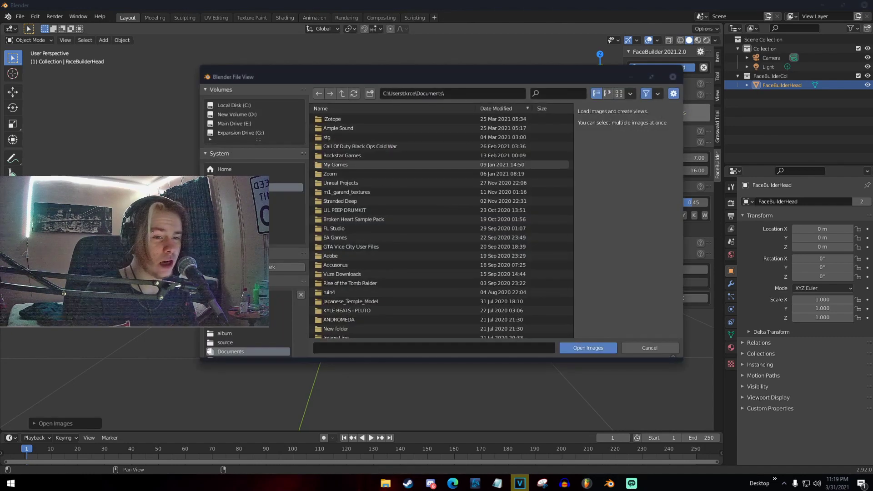
pyautogui.click(233, 123)
pyautogui.click(345, 347)
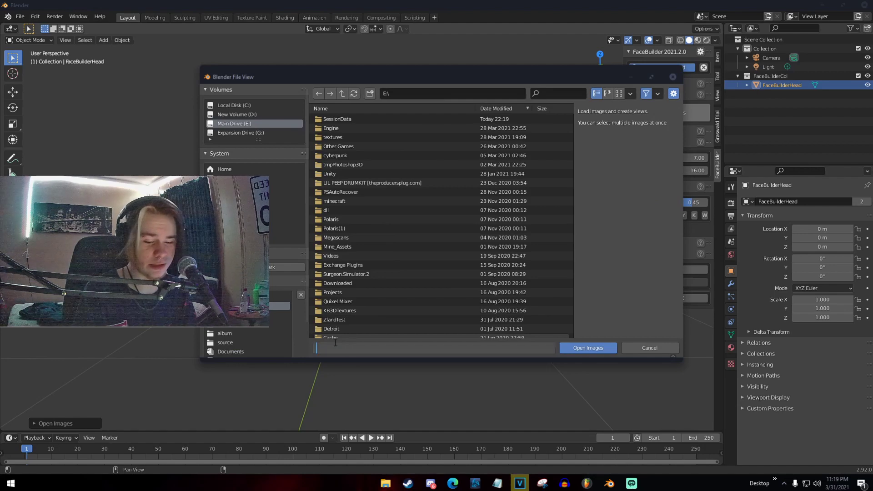
pyautogui.write('front.jp')
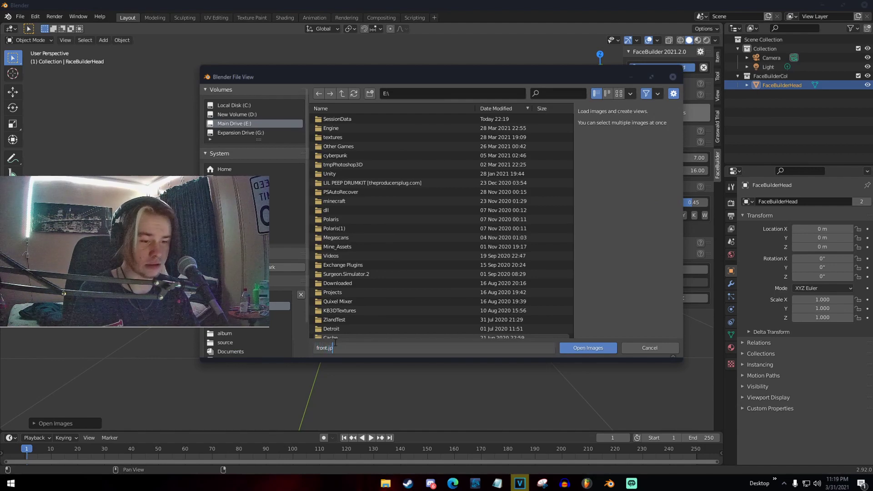
pyautogui.write('g')
pyautogui.click(599, 348)
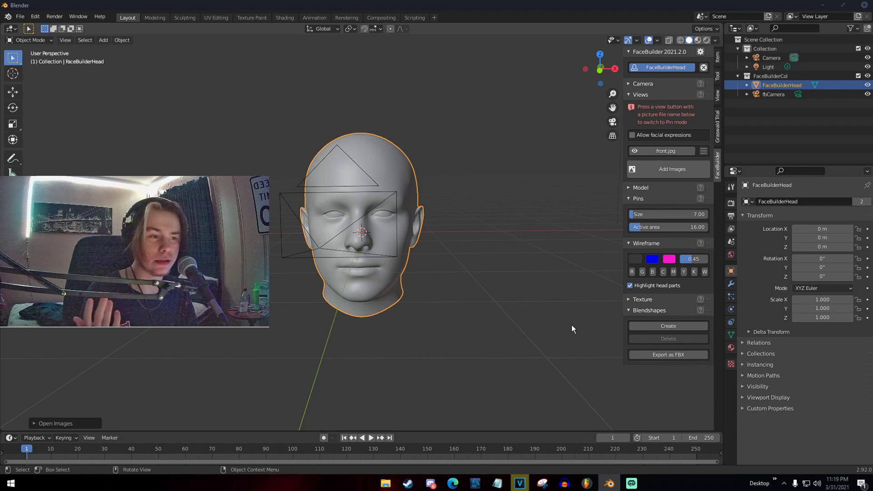
# Add left.jpg and right.jpg as further reference views of the head
pyautogui.click(659, 177)
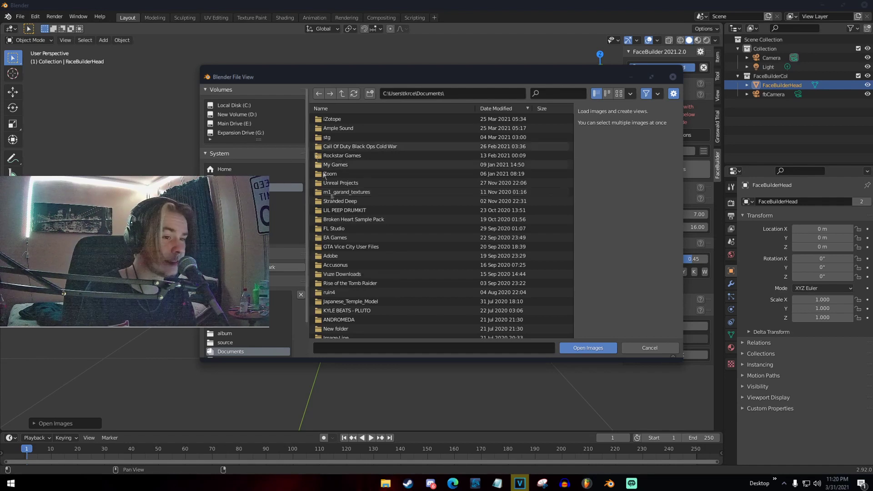
pyautogui.click(344, 348)
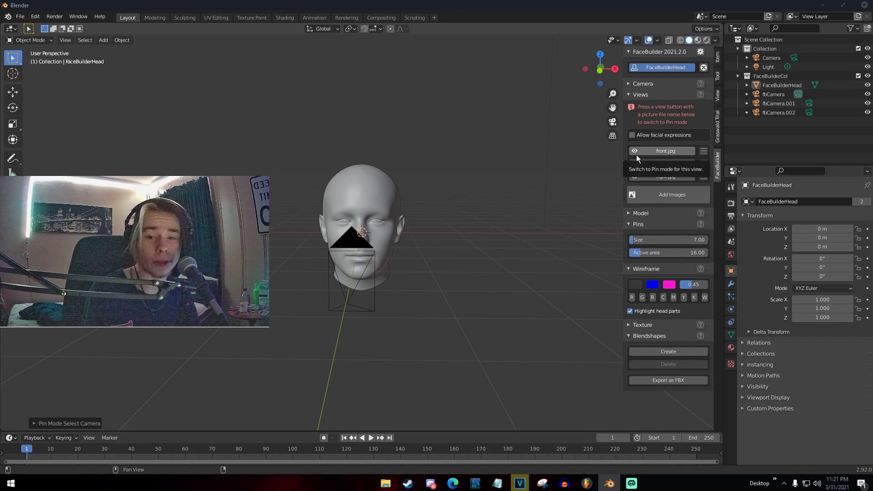
# Enter Pin mode for front.jpg and pin the mesh's nose tip onto the nose in the photo
pyautogui.click(653, 151)
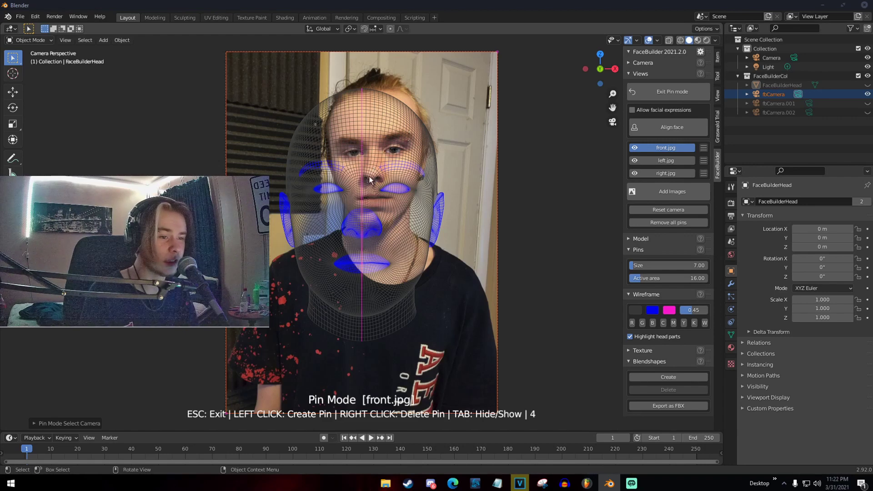
pyautogui.scroll(3, 370, 176)
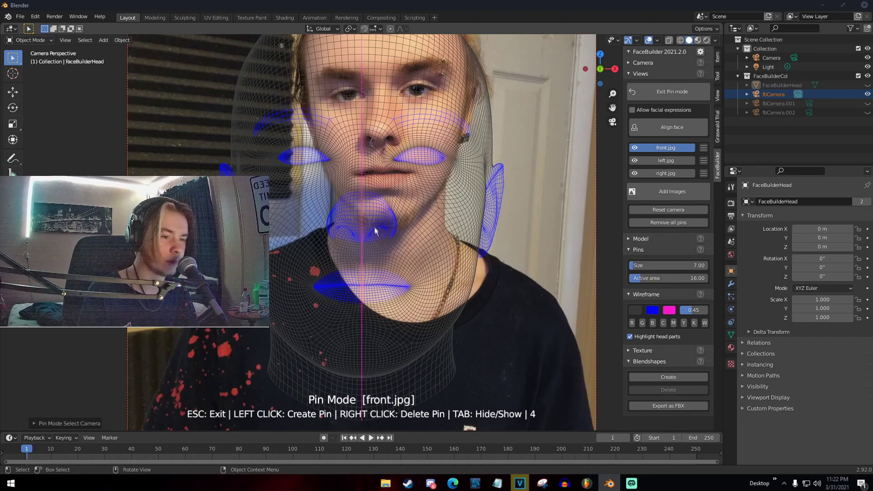
pyautogui.moveTo(360, 217); pyautogui.dragTo(379, 134)
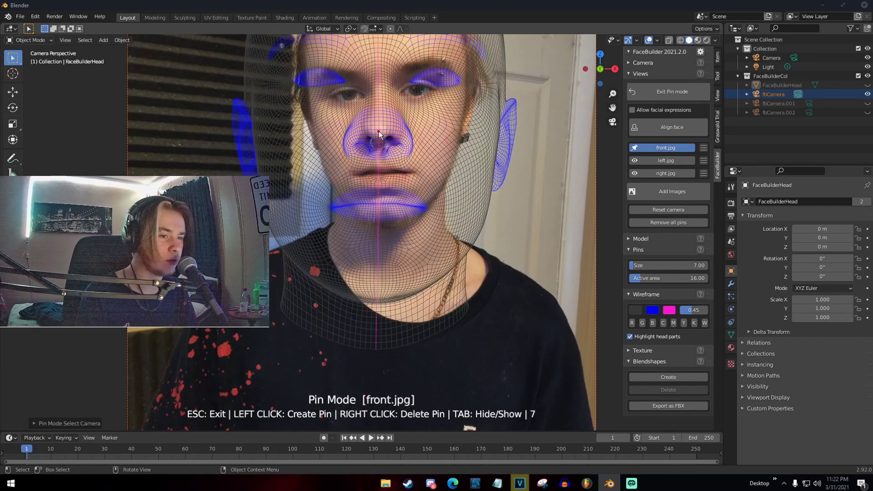
# Pin the inner corners of both mesh eyes onto the matching eye corners in the front photo
pyautogui.scroll(3, 380, 134)
pyautogui.keyDown('shift'); pyautogui.moveTo(379, 135); pyautogui.dragTo(337, 265, button='middle'); pyautogui.keyUp('shift')
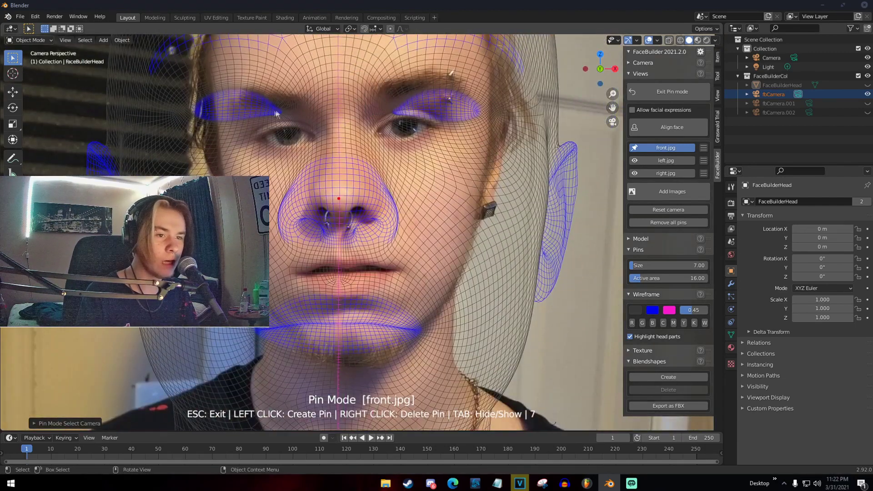
pyautogui.moveTo(280, 112); pyautogui.dragTo(313, 135)
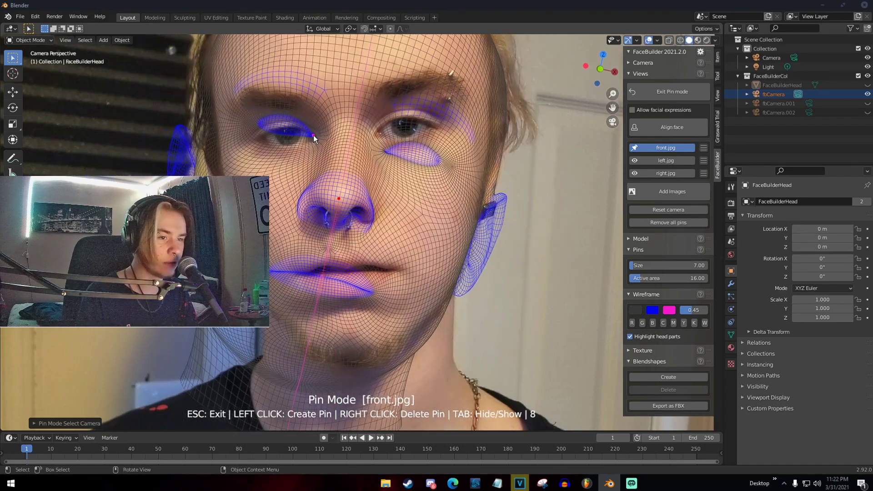
pyautogui.moveTo(386, 151); pyautogui.dragTo(380, 134)
pyautogui.scroll(5, 323, 195)
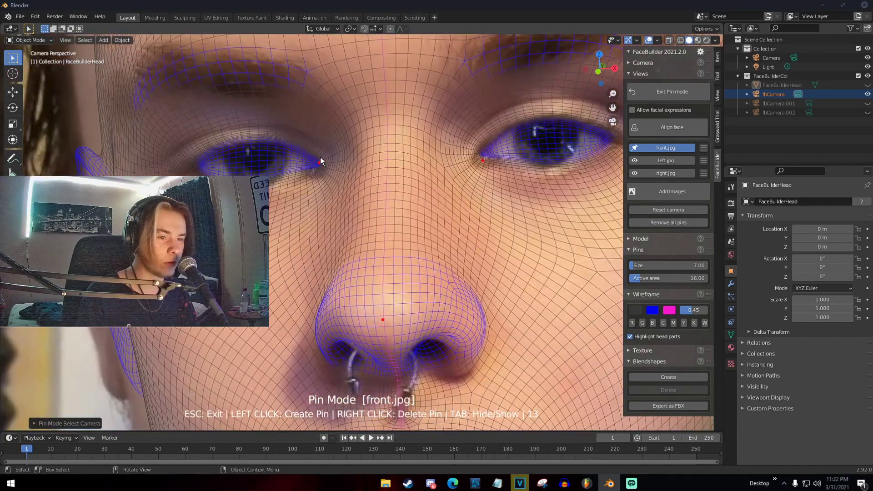
pyautogui.moveTo(320, 164); pyautogui.dragTo(315, 167)
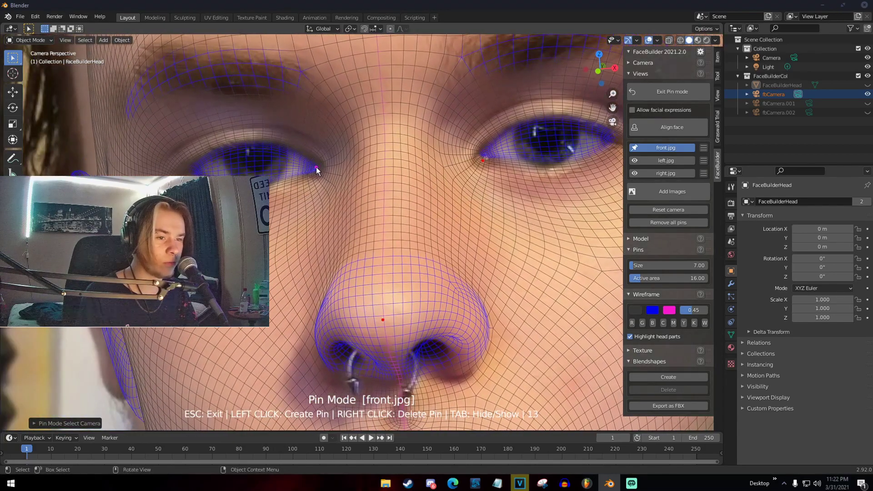
# Pin the outer corners of both mesh eyes onto the outer eye corners in the front photo
pyautogui.click(188, 171)
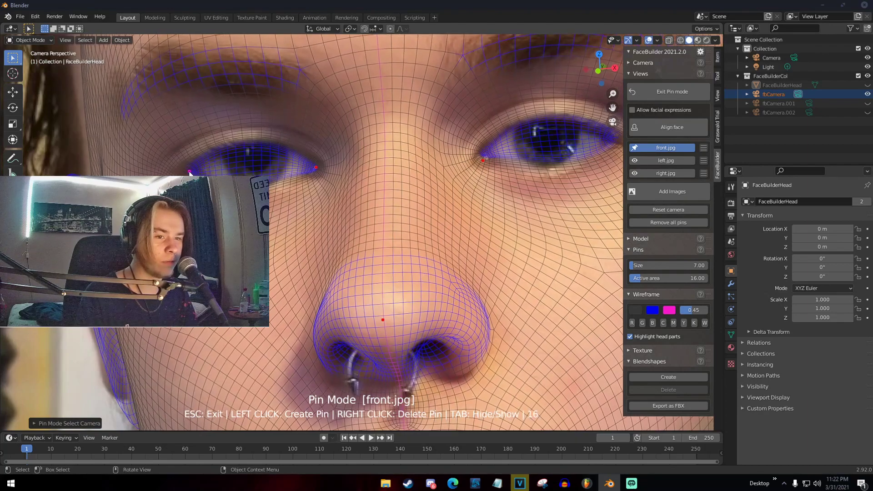
pyautogui.scroll(-1, 567, 181)
pyautogui.keyDown('shift'); pyautogui.moveTo(567, 181); pyautogui.dragTo(467, 197, button='middle'); pyautogui.keyUp('shift')
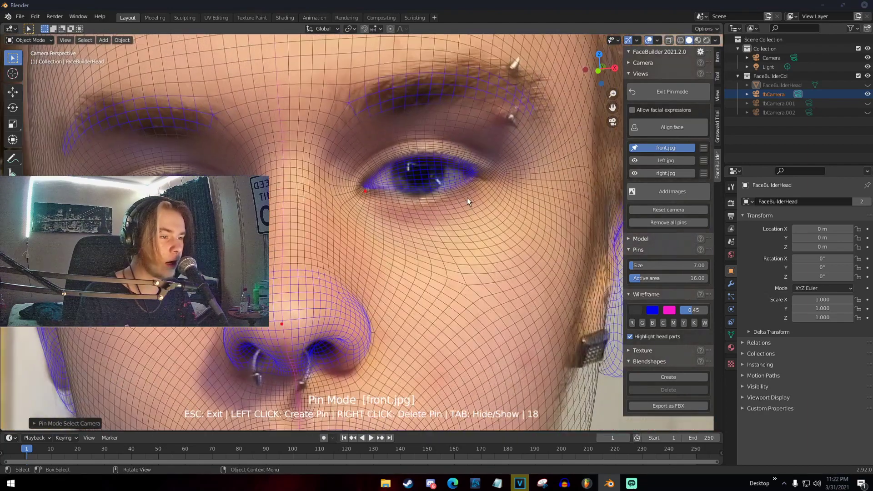
pyautogui.scroll(1, 468, 196)
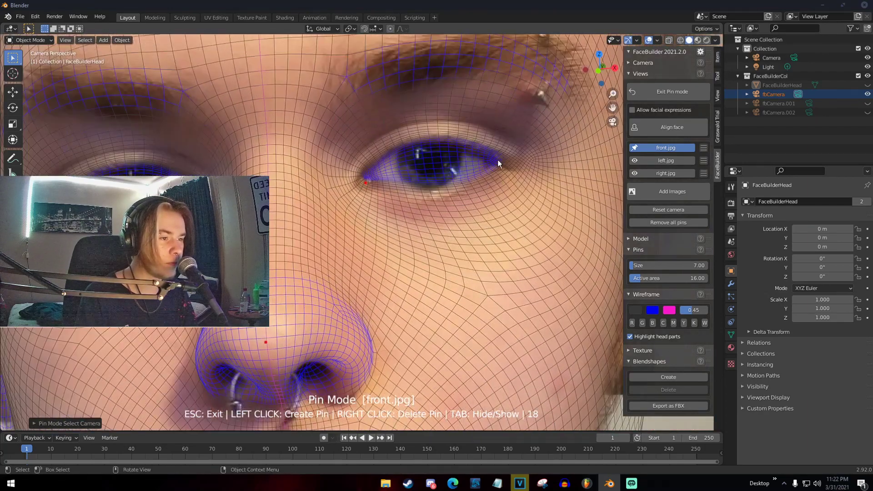
pyautogui.click(497, 160)
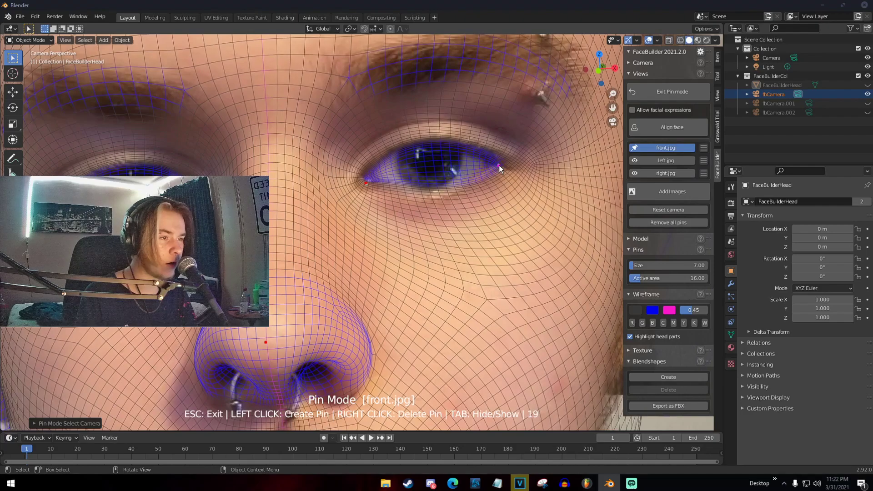
# Pin the outer edges of both mesh nostrils onto the sides of the nose in the front photo
pyautogui.scroll(-2, 498, 165)
pyautogui.scroll(5, 393, 250)
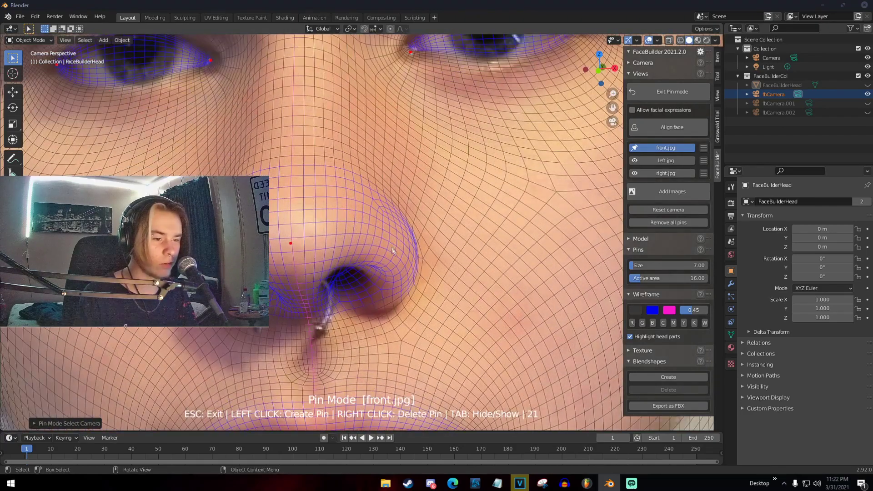
pyautogui.keyDown('shift'); pyautogui.moveTo(393, 250); pyautogui.dragTo(402, 226, button='middle'); pyautogui.keyUp('shift')
pyautogui.moveTo(421, 244); pyautogui.dragTo(417, 253)
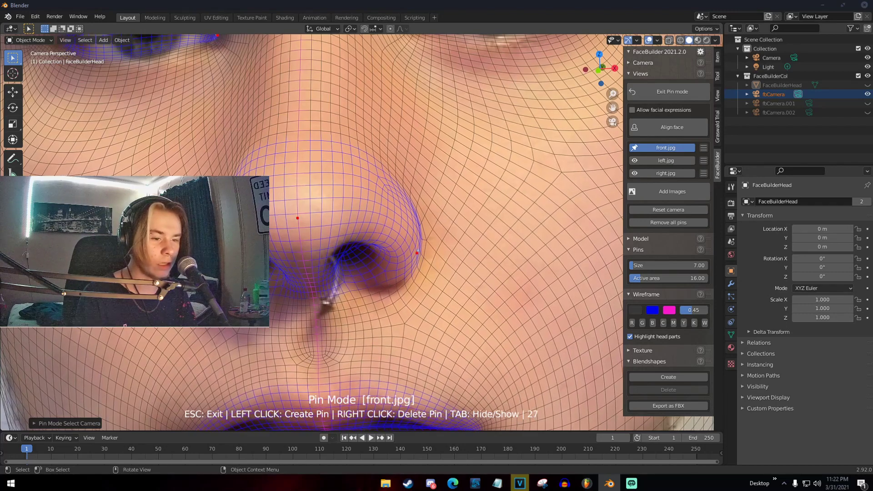
pyautogui.scroll(-3, 307, 295)
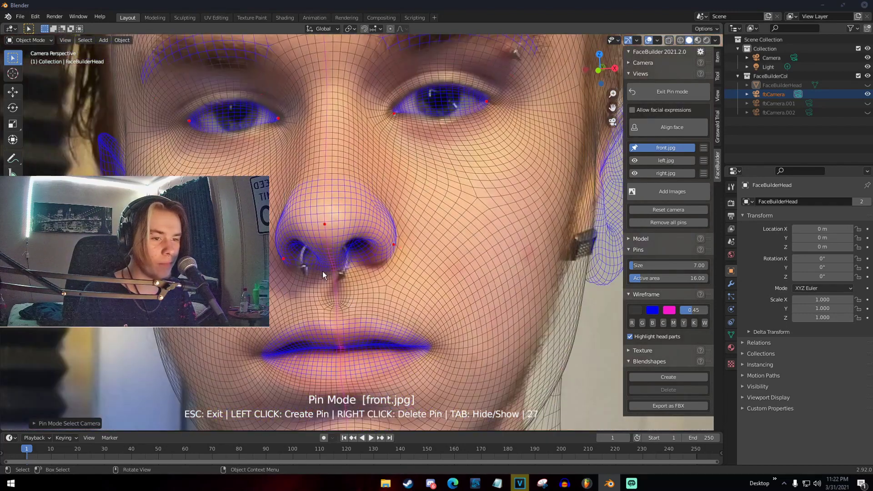
pyautogui.scroll(-4, 322, 271)
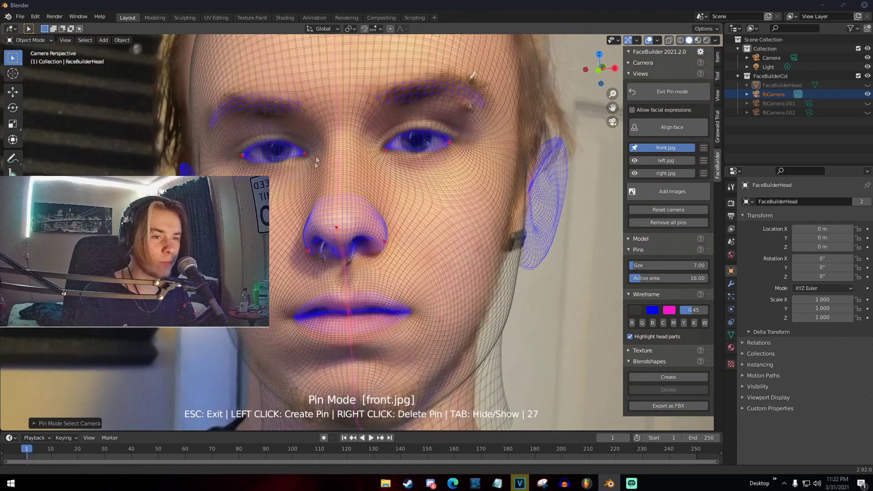
# Pin the middle of the mesh's lower lip and upper lip onto the lip edges in the front photo
pyautogui.scroll(3, 349, 305)
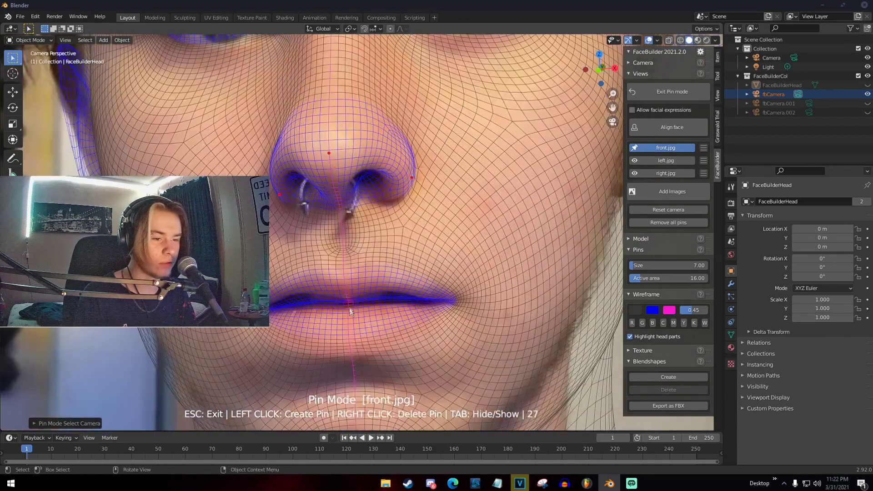
pyautogui.moveTo(347, 341); pyautogui.dragTo(343, 360)
pyautogui.click(341, 283)
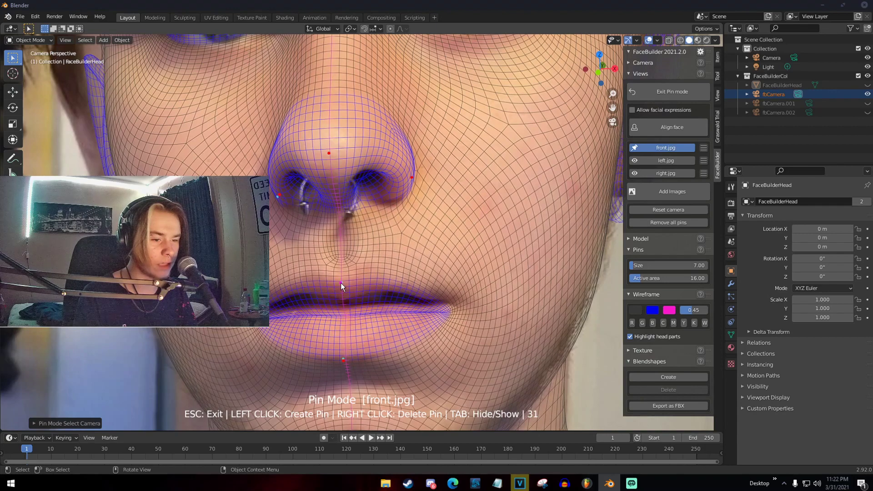
# Pin both corners of the mesh's mouth onto the mouth corners in the front photo
pyautogui.moveTo(237, 318); pyautogui.dragTo(232, 309)
pyautogui.click(255, 300)
pyautogui.click(262, 314)
pyautogui.moveTo(452, 304); pyautogui.dragTo(451, 300)
pyautogui.scroll(-5, 441, 305)
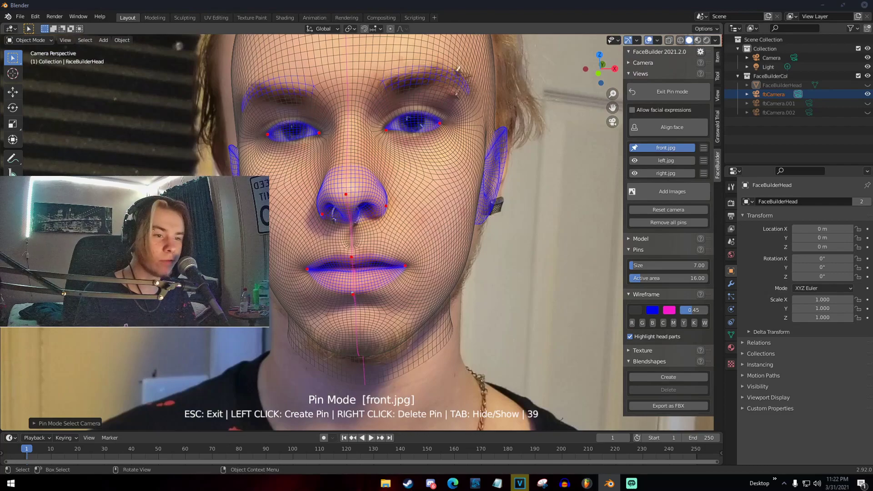
# Pin the inner and outer ends of the mesh eyebrow on the photo's left side onto the real eyebrow
pyautogui.scroll(-3, 436, 305)
pyautogui.scroll(6, 363, 245)
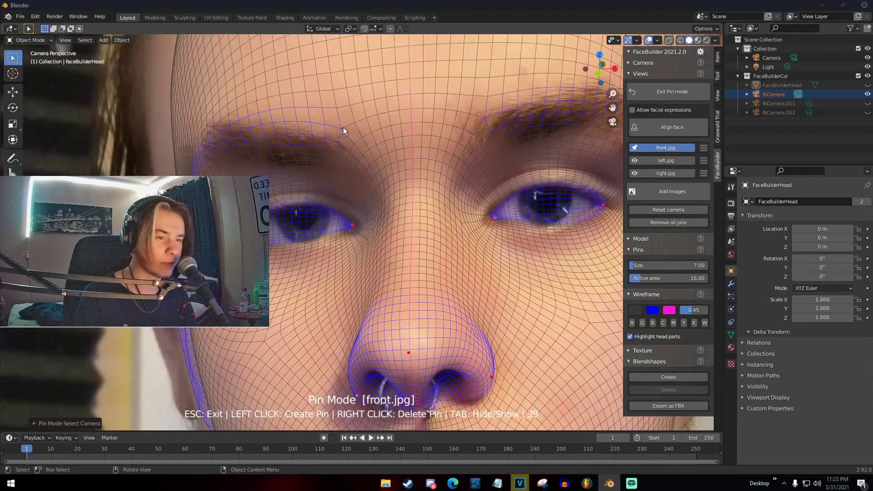
pyautogui.moveTo(343, 128); pyautogui.dragTo(332, 151)
pyautogui.moveTo(195, 159)
pyautogui.mouseDown()
pyautogui.moveTo(202, 144)
pyautogui.moveTo(179, 154)
pyautogui.mouseUp()
pyautogui.scroll(-2, 436, 143)
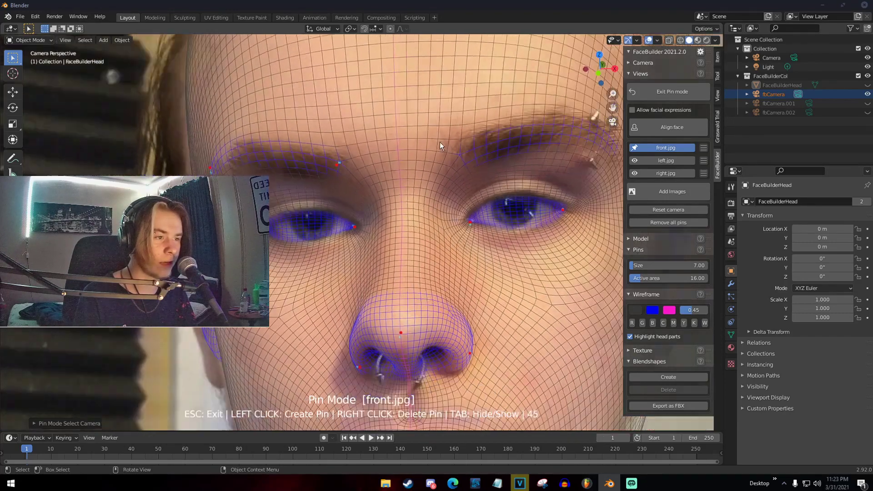
# Pin the inner and outer ends of the mesh eyebrow on the photo's right side onto the real eyebrow
pyautogui.keyDown('shift'); pyautogui.moveTo(515, 155); pyautogui.dragTo(468, 170, button='middle'); pyautogui.keyUp('shift')
pyautogui.click(397, 179)
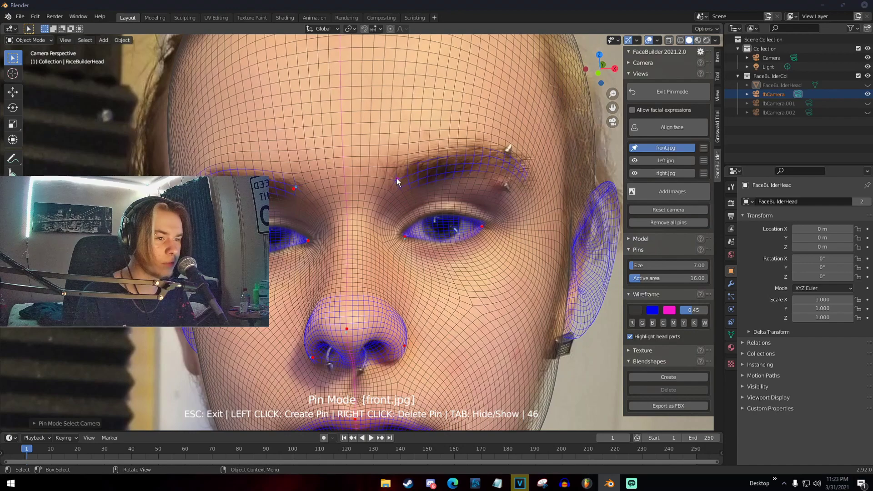
pyautogui.scroll(-3, 525, 187)
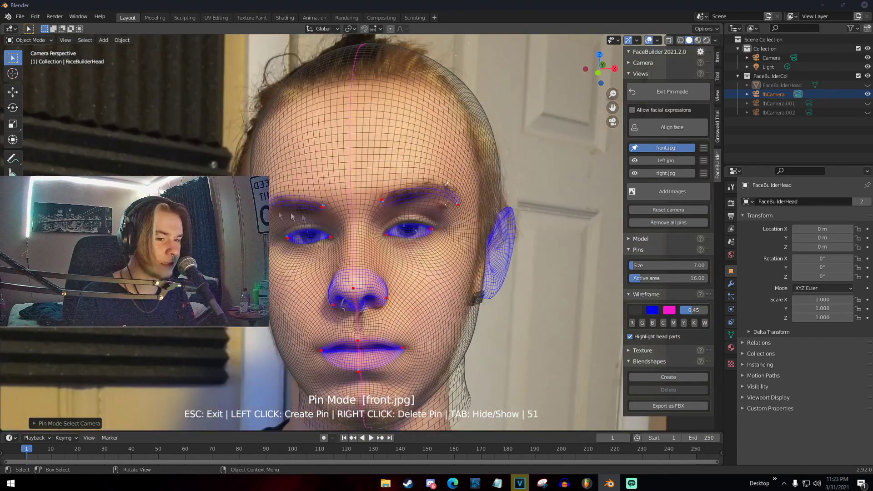
pyautogui.press('Escape')
pyautogui.click(666, 127)
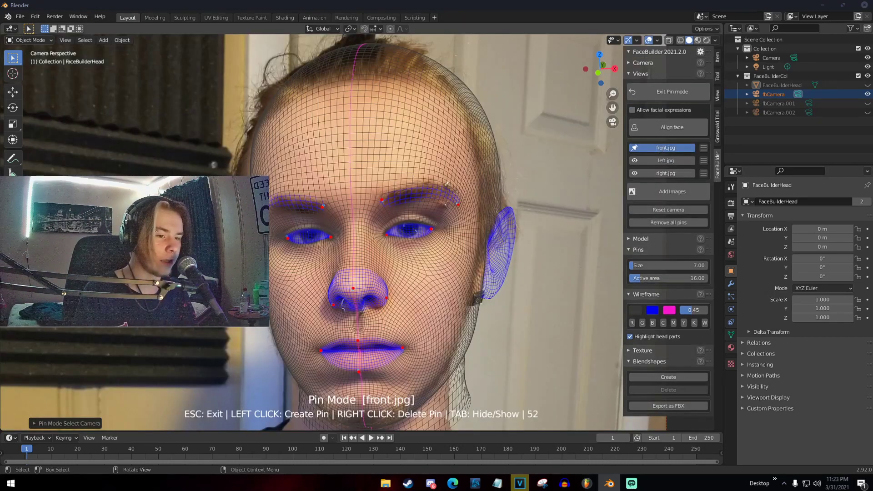
# Pin the top, lobe and outer edge of the mesh ear on the photo's left side onto the real ear
pyautogui.scroll(4, 334, 179)
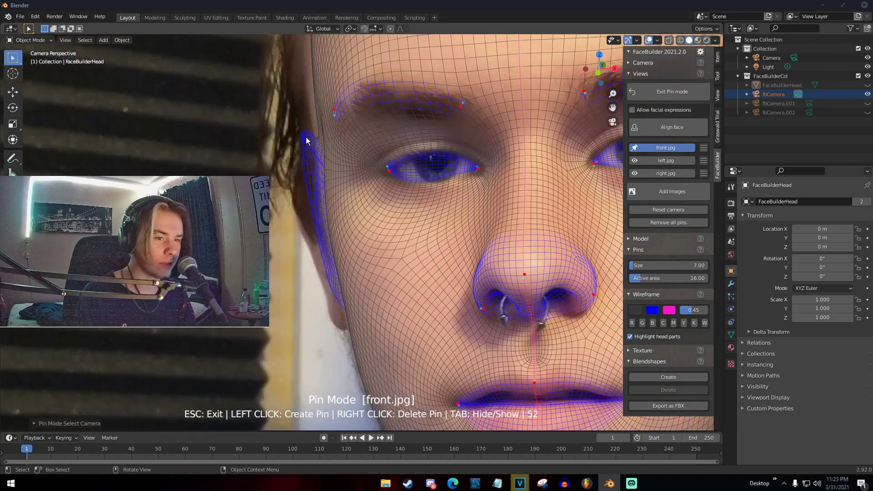
pyautogui.moveTo(309, 142); pyautogui.dragTo(300, 173)
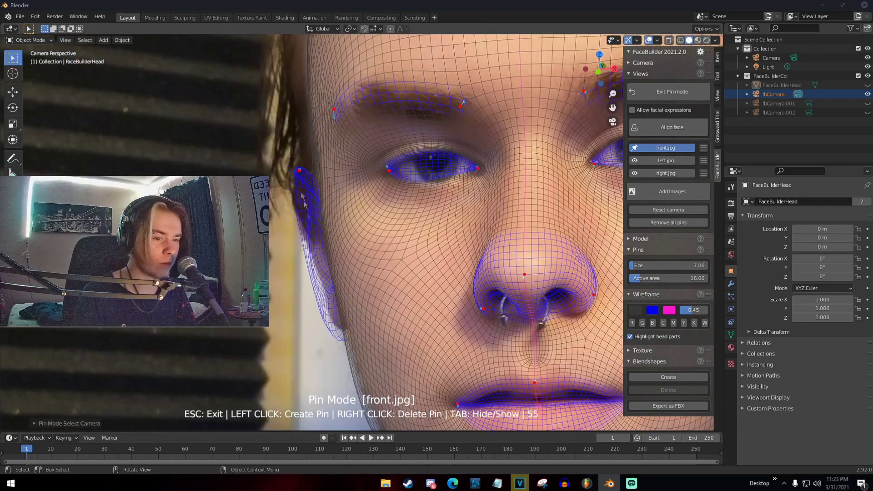
pyautogui.moveTo(335, 338); pyautogui.dragTo(340, 321)
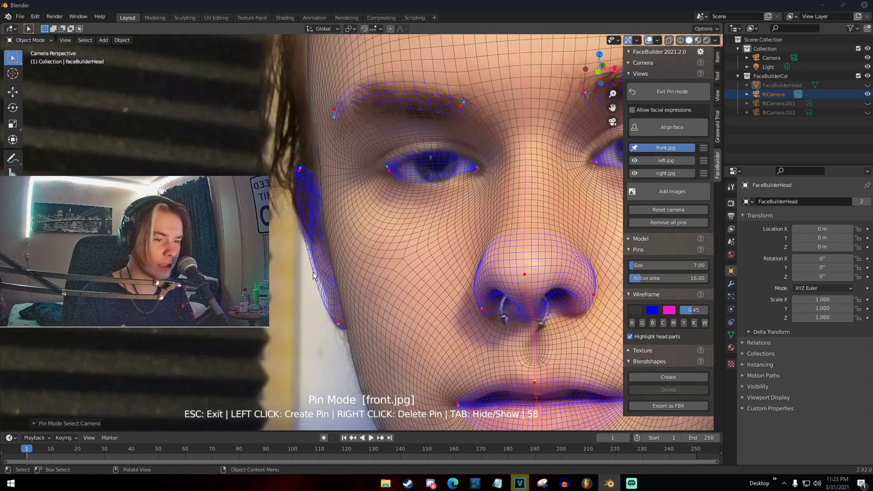
pyautogui.moveTo(316, 275); pyautogui.dragTo(318, 271)
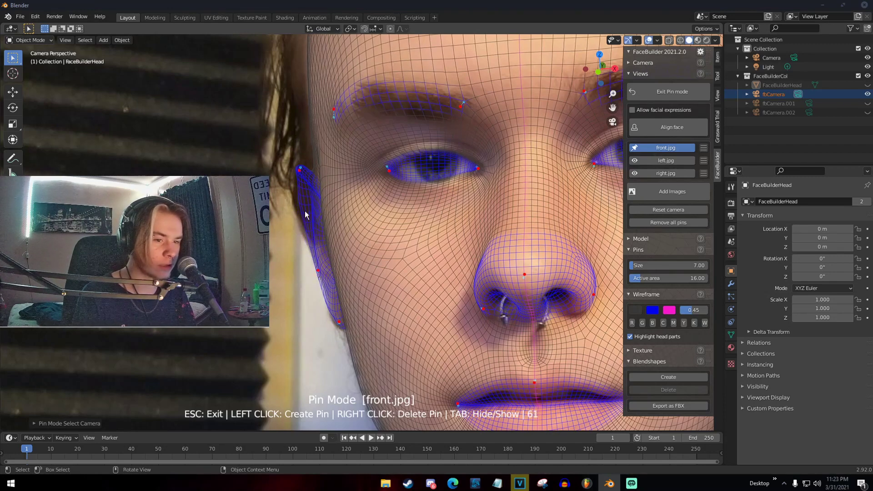
pyautogui.moveTo(300, 211); pyautogui.dragTo(296, 214)
pyautogui.scroll(-4, 487, 211)
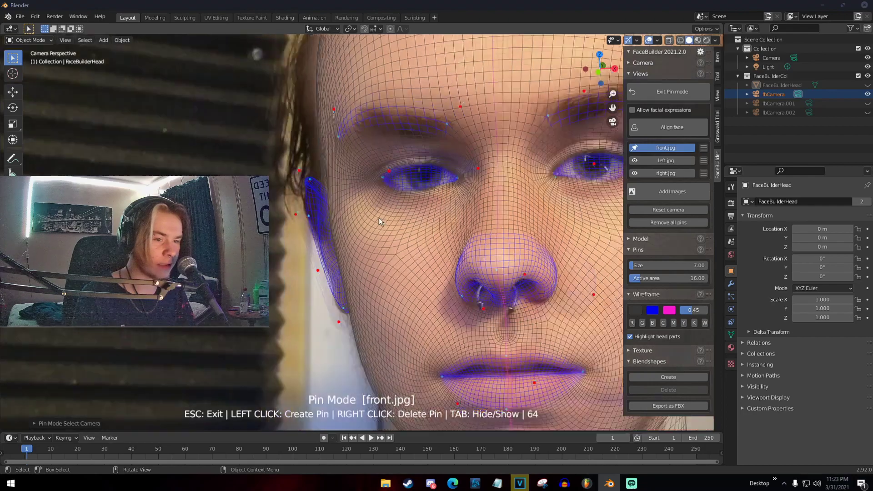
# Pin the top, lobe and outer edge of the mesh ear on the photo's right side onto the real ear
pyautogui.scroll(5, 491, 214)
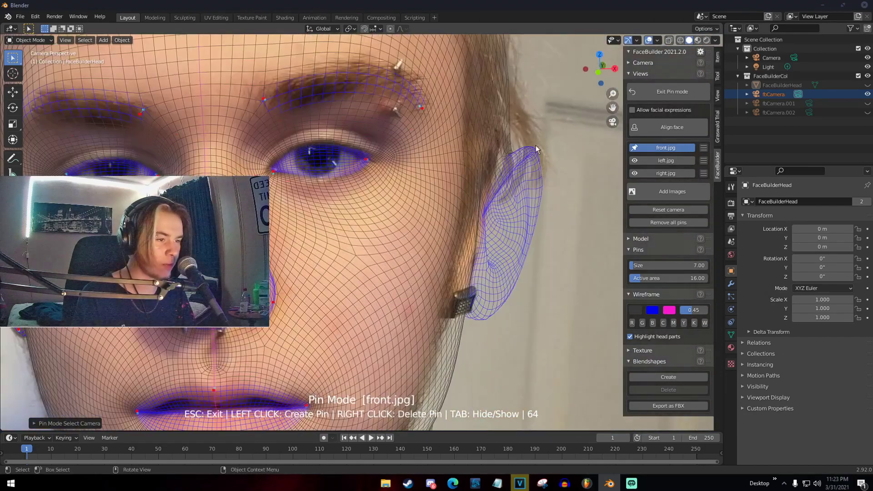
pyautogui.moveTo(536, 148); pyautogui.dragTo(490, 147)
pyautogui.click(449, 315)
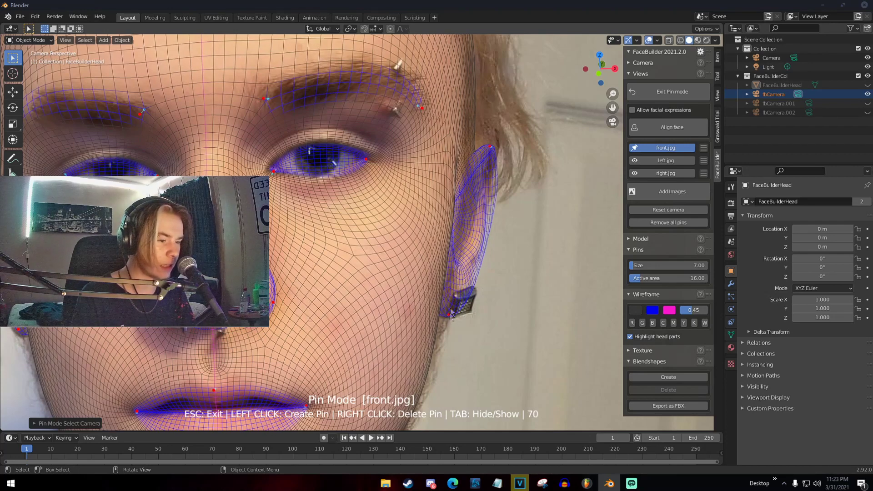
pyautogui.moveTo(483, 264); pyautogui.dragTo(478, 257)
pyautogui.click(489, 187)
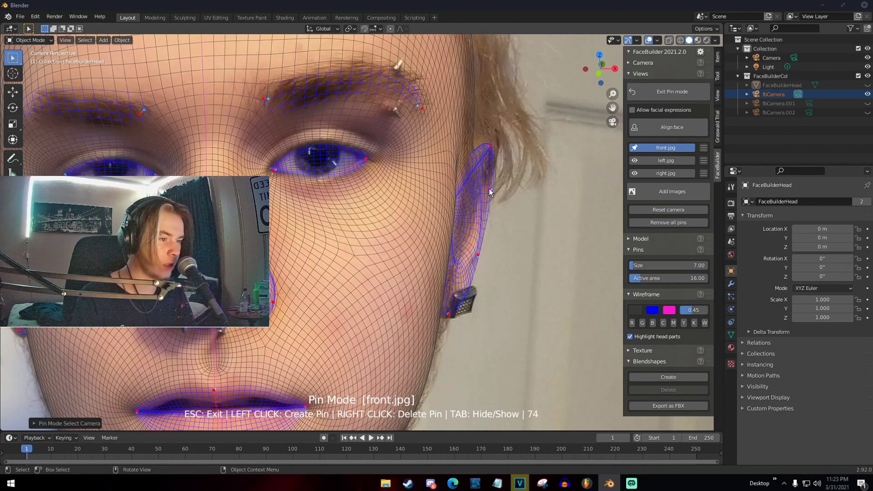
# Pin the bottom of the mesh's chin on its centre line onto the chin in the front photo
pyautogui.scroll(-2, 435, 187)
pyautogui.scroll(-3, 400, 204)
pyautogui.scroll(4, 350, 301)
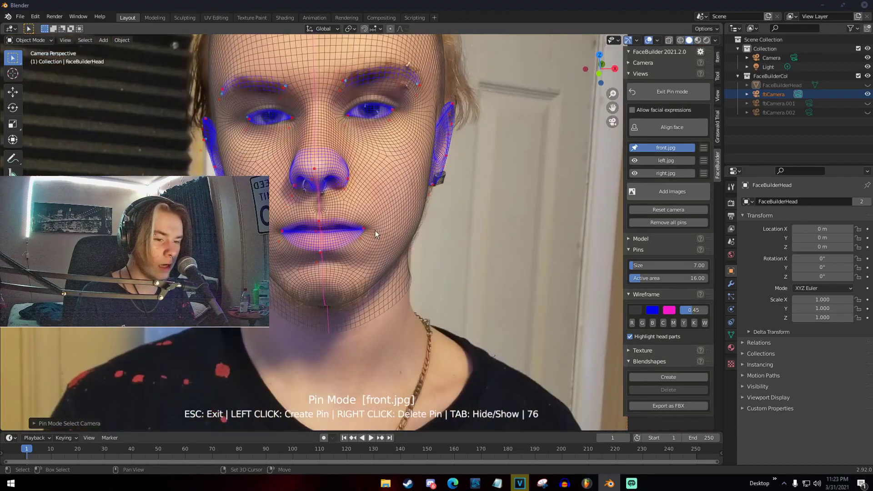
pyautogui.keyDown('shift'); pyautogui.moveTo(293, 376); pyautogui.dragTo(326, 295, button='middle'); pyautogui.keyUp('shift')
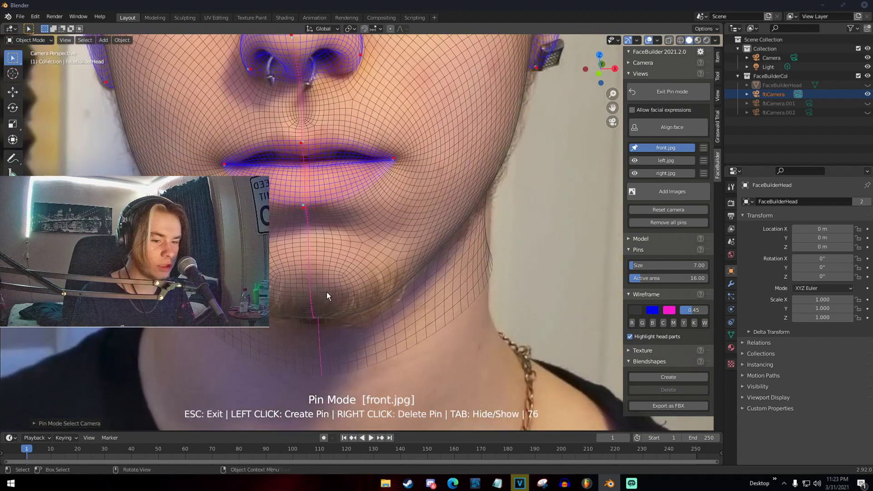
pyautogui.click(314, 315)
pyautogui.scroll(-1, 314, 315)
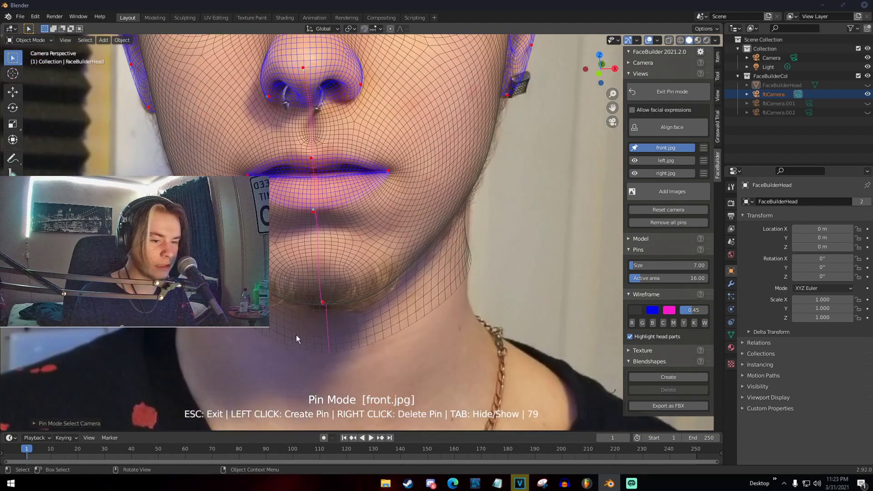
# Pull the lower edge of the mesh's neck down with pins on both sides to fit the neck in the photo
pyautogui.scroll(-3, 314, 336)
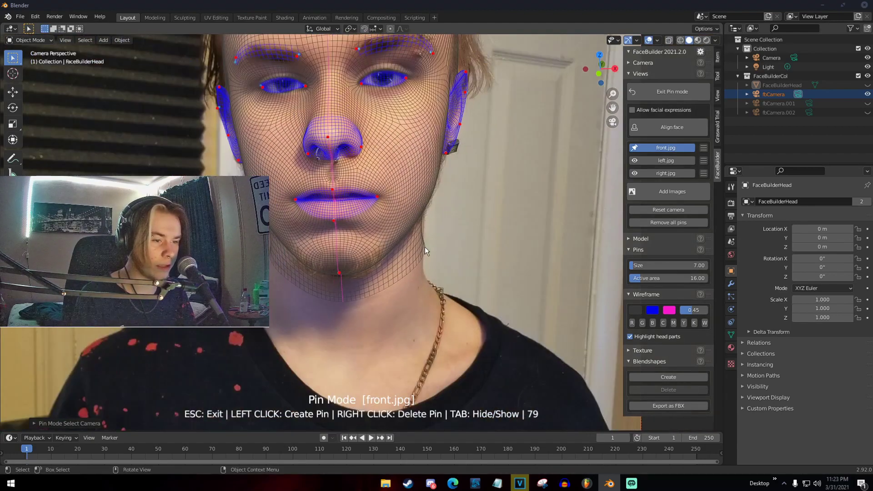
pyautogui.moveTo(425, 247); pyautogui.dragTo(427, 287)
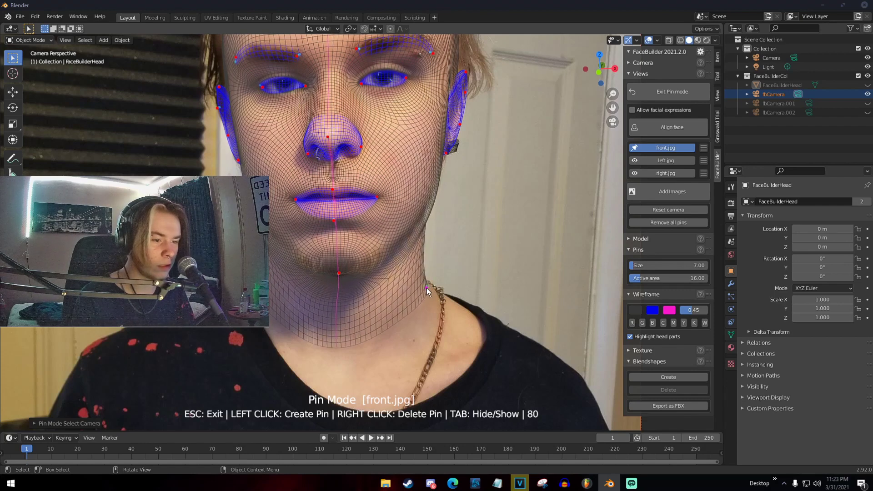
pyautogui.moveTo(260, 266); pyautogui.dragTo(267, 266)
pyautogui.scroll(-4, 362, 279)
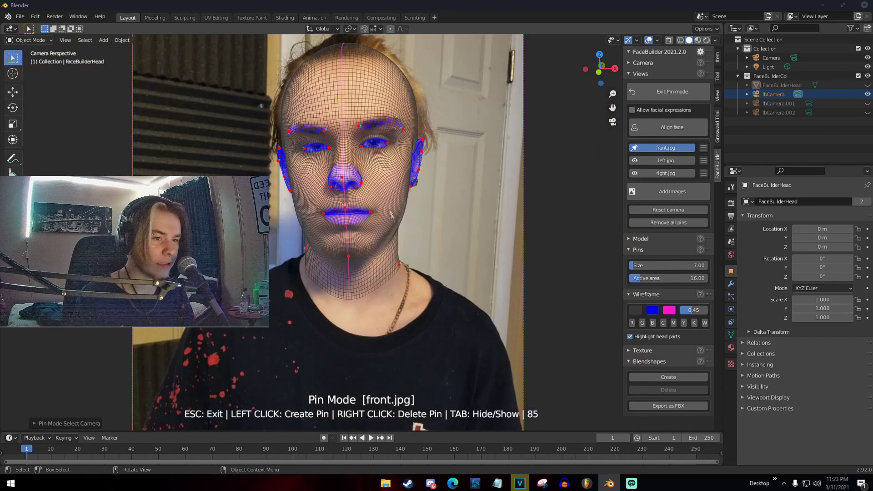
# Pin the top centre of the mesh's forehead and its upper edge on the photo's right side along the hairline
pyautogui.scroll(2, 322, 113)
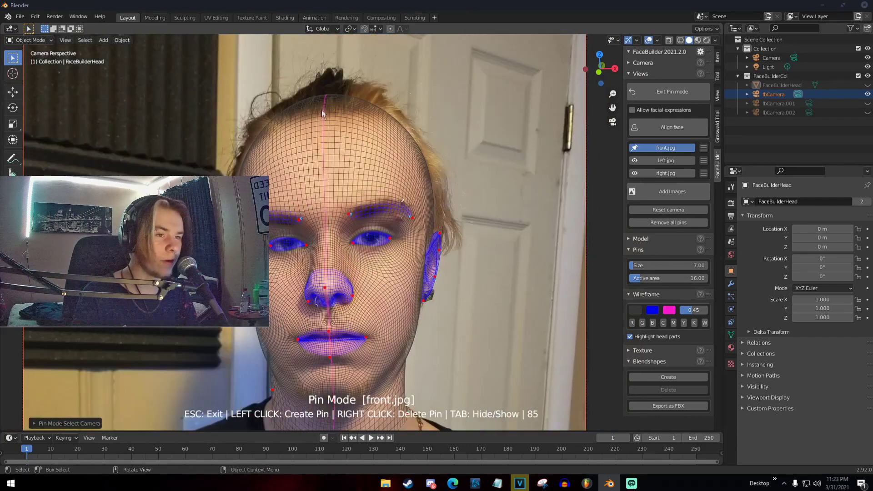
pyautogui.moveTo(322, 110); pyautogui.dragTo(323, 115)
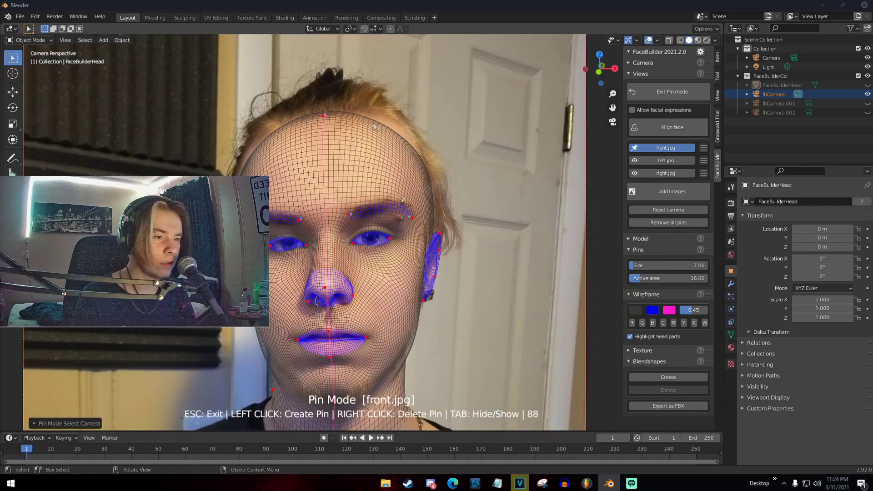
pyautogui.moveTo(400, 137); pyautogui.dragTo(401, 129)
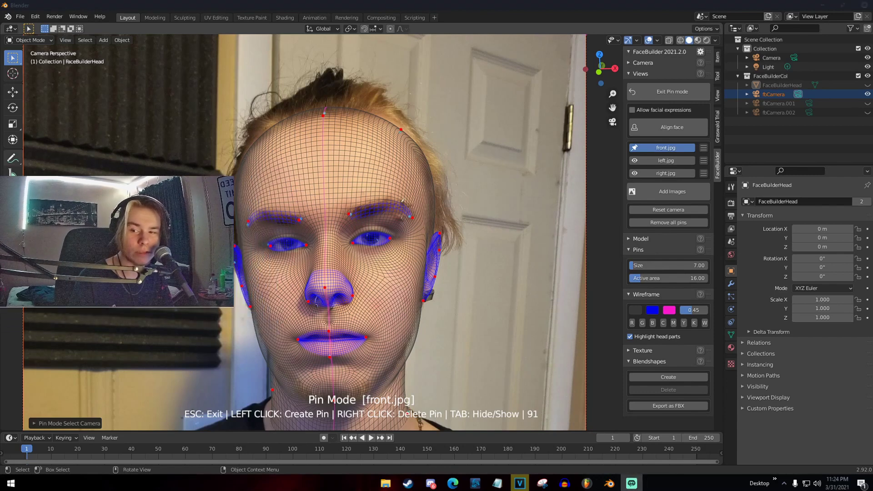
pyautogui.scroll(-2, 389, 280)
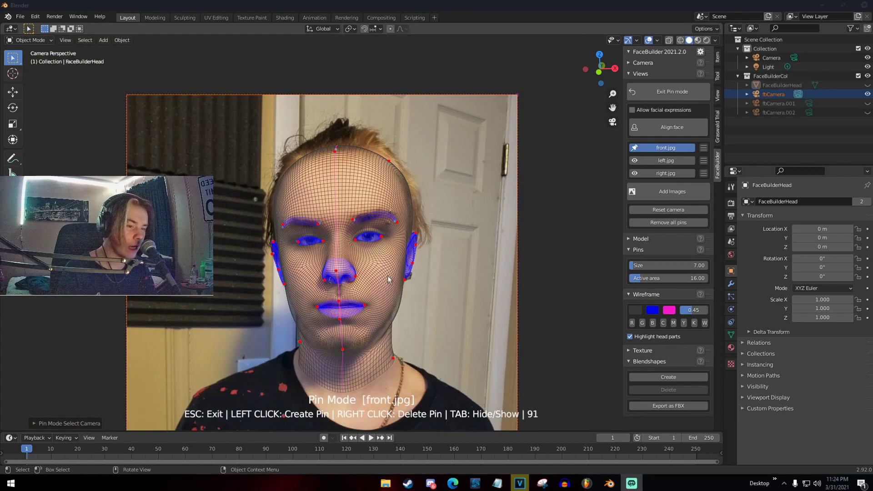
pyautogui.scroll(2, 390, 280)
pyautogui.moveTo(389, 280); pyautogui.dragTo(398, 250, button='middle')
pyautogui.press('Escape')
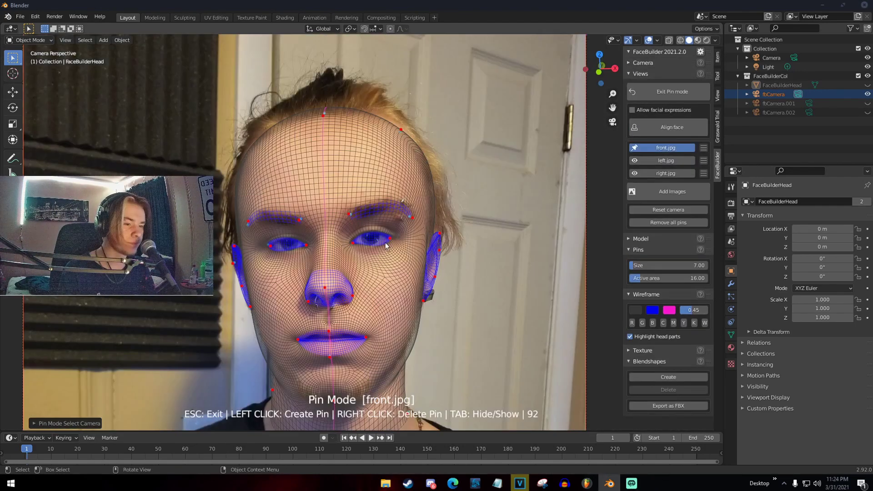
# Adjust the outer eyebrow pin on the photo's right side and pin the mesh's jaw on that side onto the jawline
pyautogui.scroll(-1, 385, 242)
pyautogui.scroll(2, 396, 260)
pyautogui.scroll(2, 397, 260)
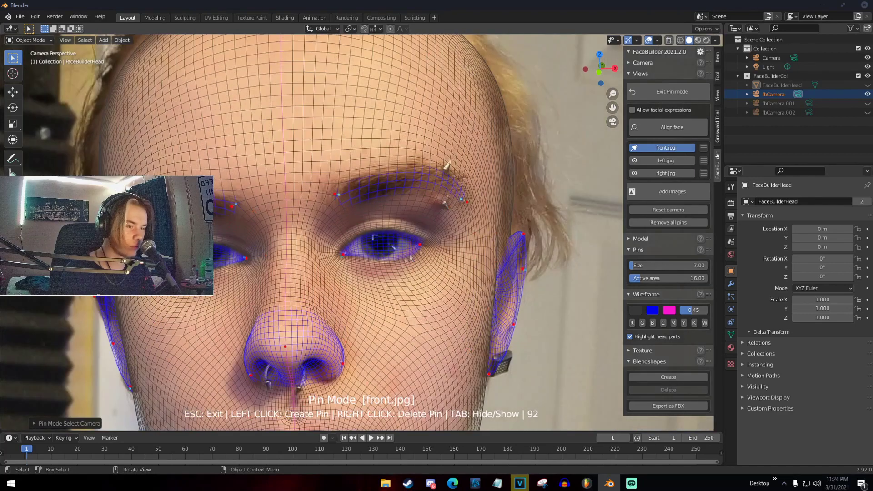
pyautogui.click(468, 200)
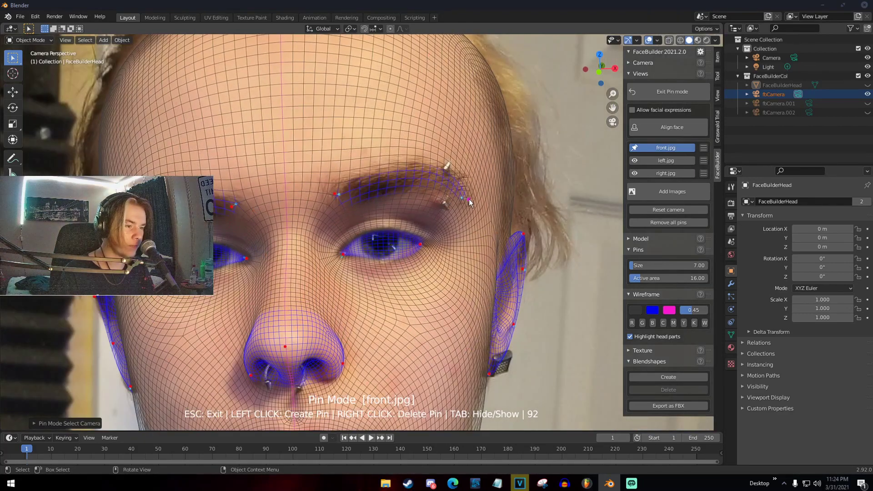
pyautogui.scroll(-5, 500, 248)
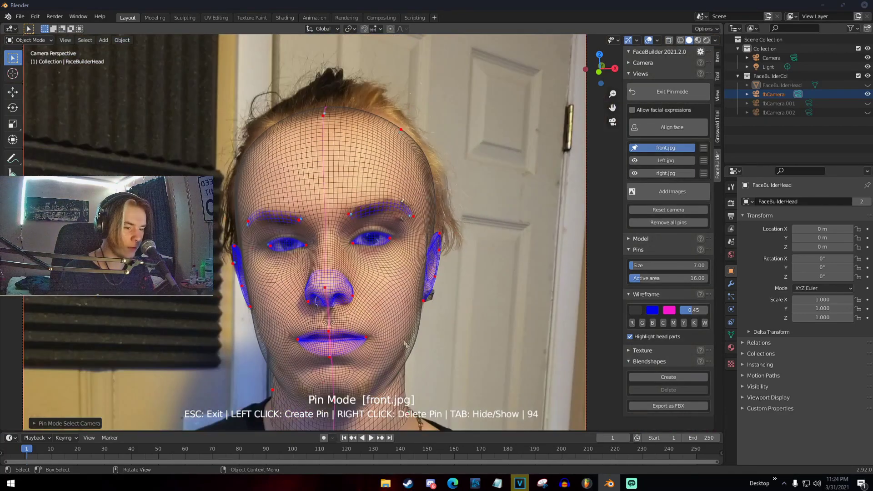
pyautogui.click(402, 347)
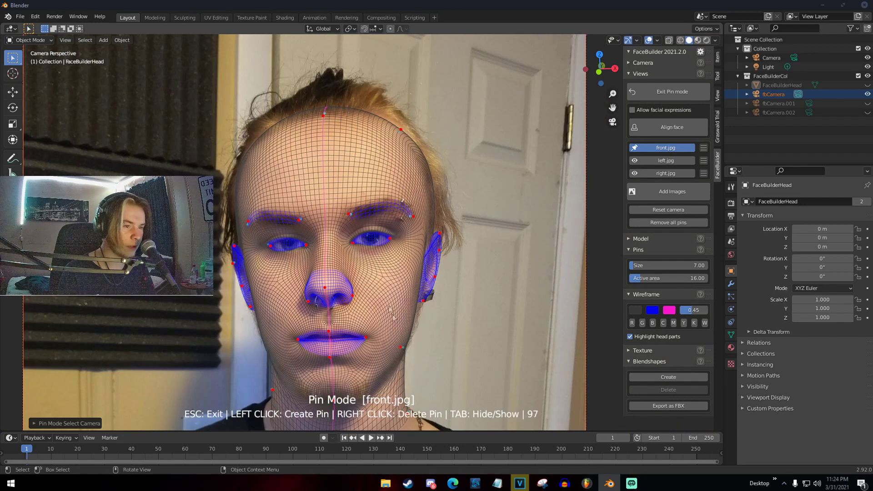
# Switch to the left.jpg view and pin the tip of the mesh's nose onto the nose in the profile photo
pyautogui.click(658, 161)
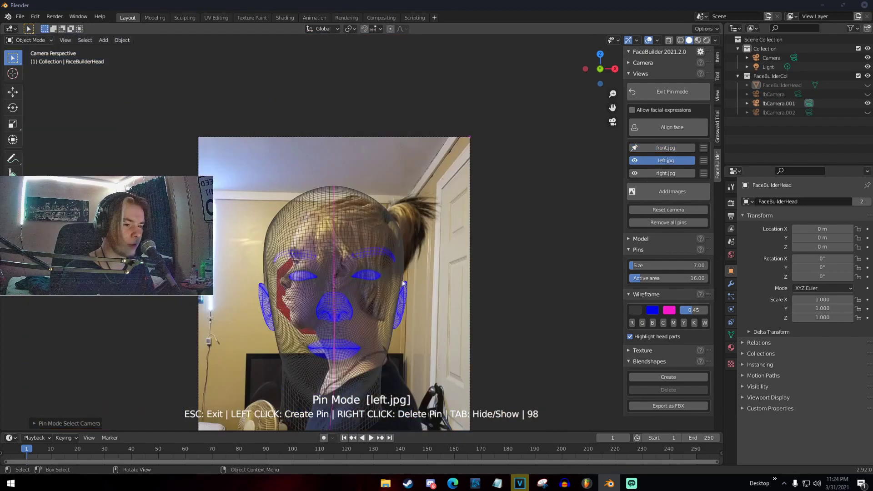
pyautogui.keyDown('shift'); pyautogui.moveTo(428, 255); pyautogui.dragTo(463, 181, button='middle'); pyautogui.keyUp('shift')
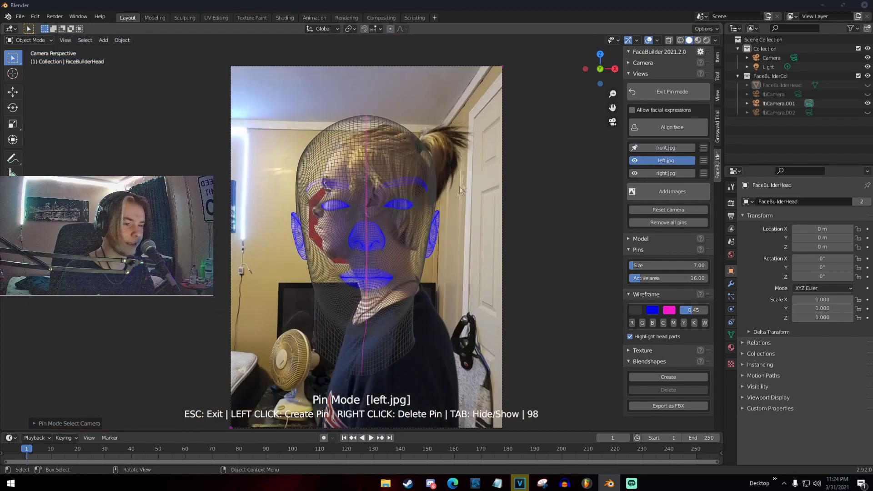
pyautogui.scroll(4, 464, 181)
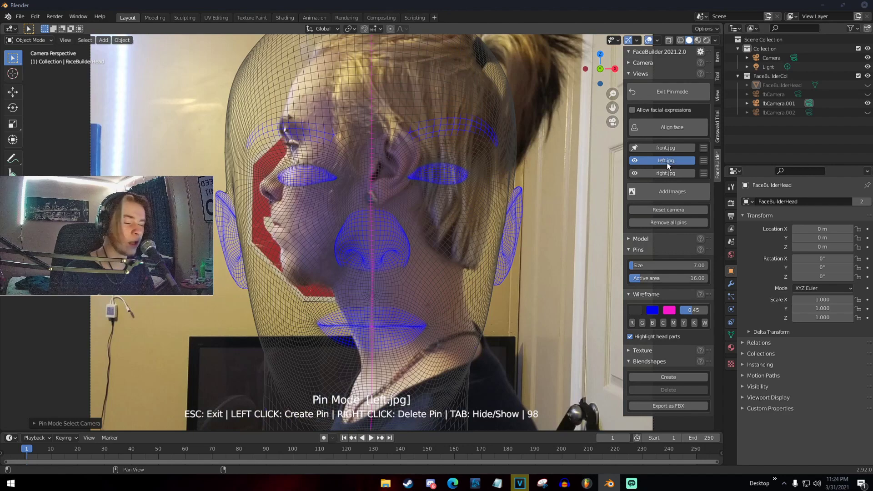
pyautogui.moveTo(369, 243); pyautogui.dragTo(263, 190)
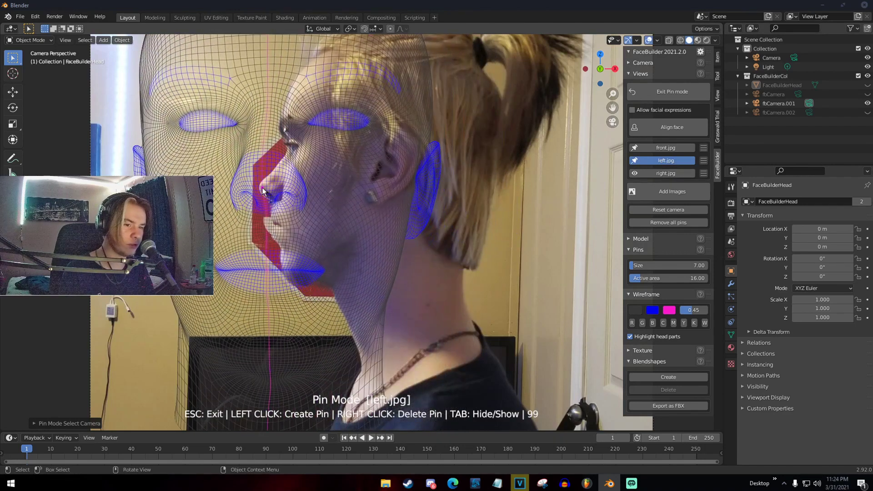
# Pin the inner and outer corners of the mesh's eye onto the visible eye, turning the head into profile
pyautogui.scroll(3, 262, 187)
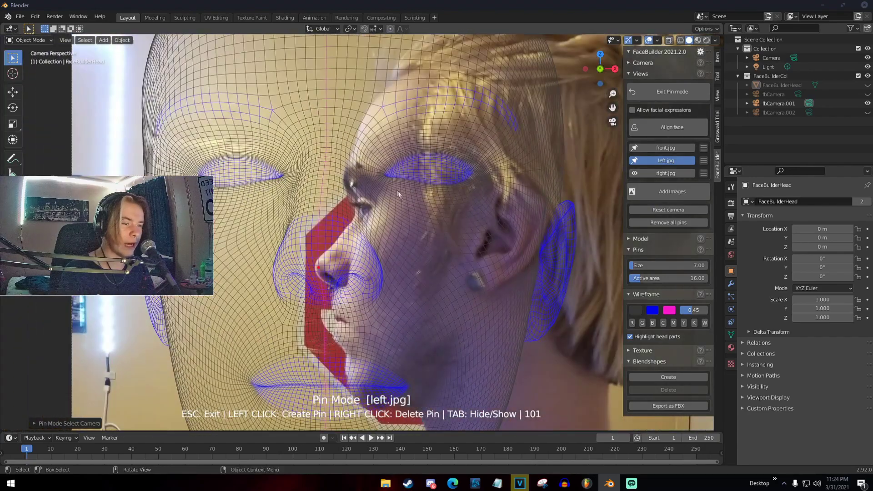
pyautogui.click(385, 176)
pyautogui.scroll(-3, 372, 196)
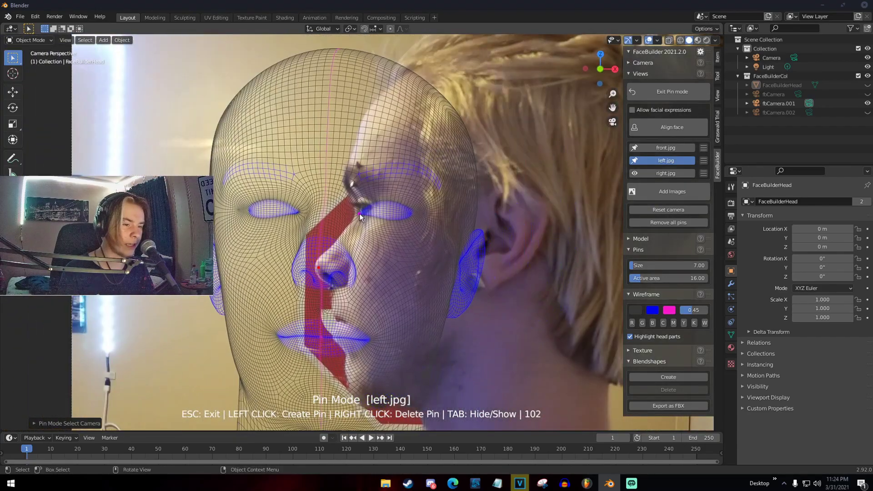
pyautogui.moveTo(298, 214); pyautogui.dragTo(382, 181)
# Lower the nose-tip pin to match the photo and pin the outer and inner ends of the mesh's eyebrow onto the brow
pyautogui.scroll(3, 371, 218)
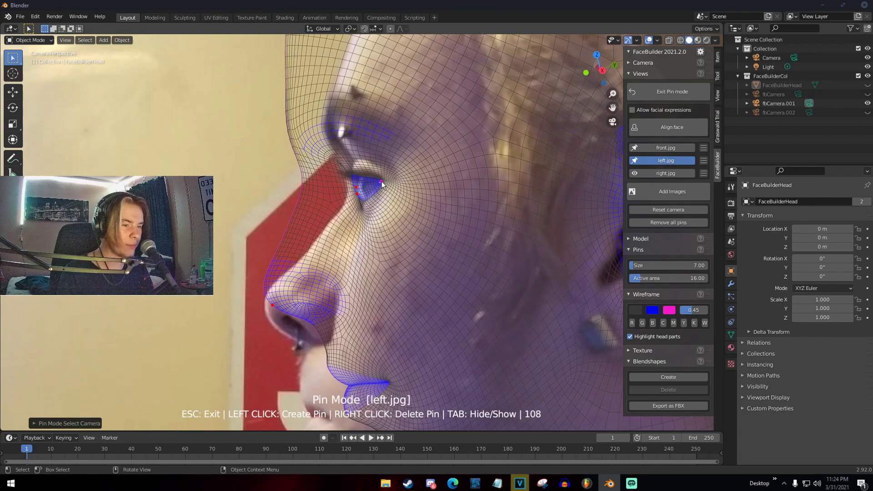
pyautogui.moveTo(273, 306); pyautogui.dragTo(276, 324)
pyautogui.scroll(-1, 275, 329)
pyautogui.scroll(-2, 279, 311)
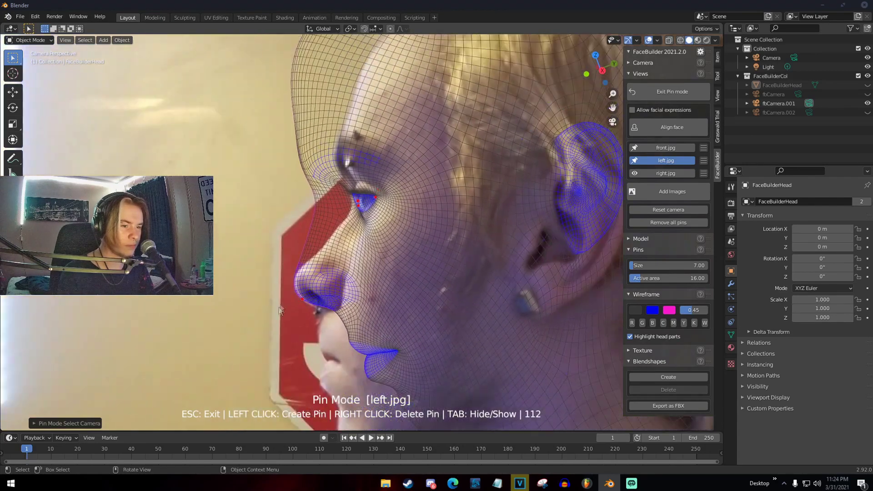
pyautogui.moveTo(372, 161); pyautogui.dragTo(380, 159)
pyautogui.moveTo(317, 174); pyautogui.dragTo(344, 153)
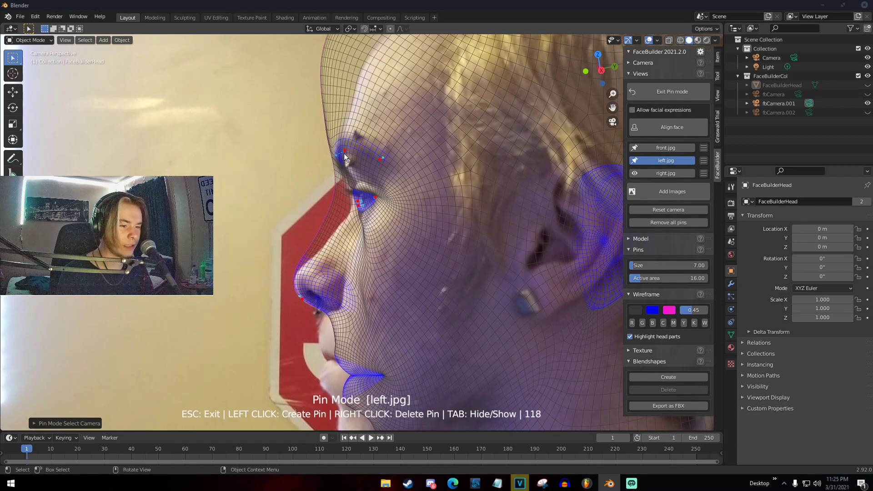
# Pin the mesh's upper and lower lips onto the mouth profile and its chin onto the chin in the left photo
pyautogui.scroll(-5, 344, 157)
pyautogui.scroll(6, 386, 215)
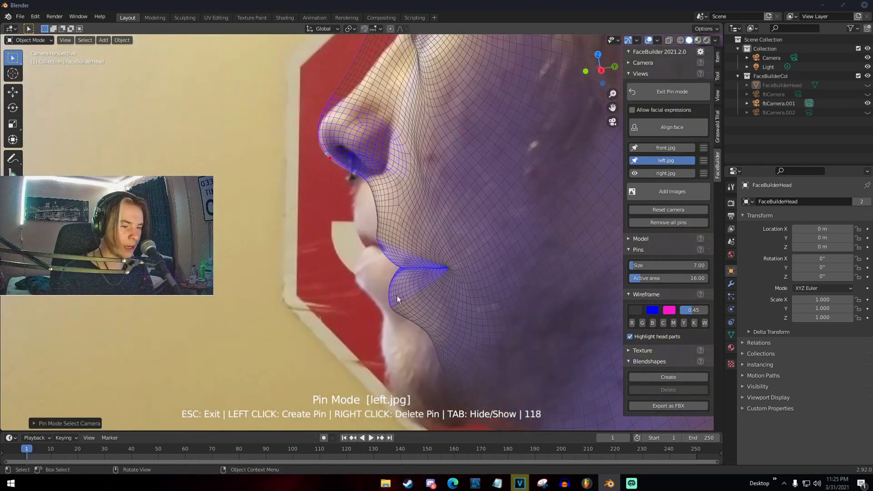
pyautogui.moveTo(389, 297); pyautogui.dragTo(350, 264)
pyautogui.click(357, 232)
pyautogui.click(366, 255)
pyautogui.scroll(-3, 368, 272)
pyautogui.moveTo(395, 326); pyautogui.dragTo(390, 328)
# Pin the lobe, upper edge and canal of the mesh's ear onto the ear in the left photo
pyautogui.keyDown('shift'); pyautogui.moveTo(487, 232); pyautogui.dragTo(344, 357, button='middle'); pyautogui.keyUp('shift')
pyautogui.moveTo(415, 324); pyautogui.dragTo(382, 322)
pyautogui.moveTo(420, 226); pyautogui.dragTo(462, 203)
pyautogui.moveTo(419, 269); pyautogui.dragTo(405, 276)
pyautogui.scroll(-5, 403, 275)
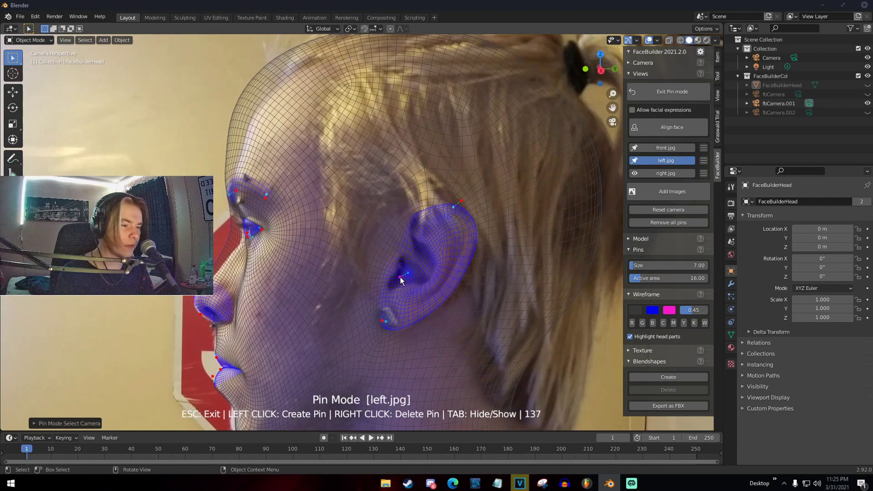
# Pin the front of the mesh's nose and its bridge up to the eye along the nose profile in the left photo
pyautogui.scroll(5, 361, 222)
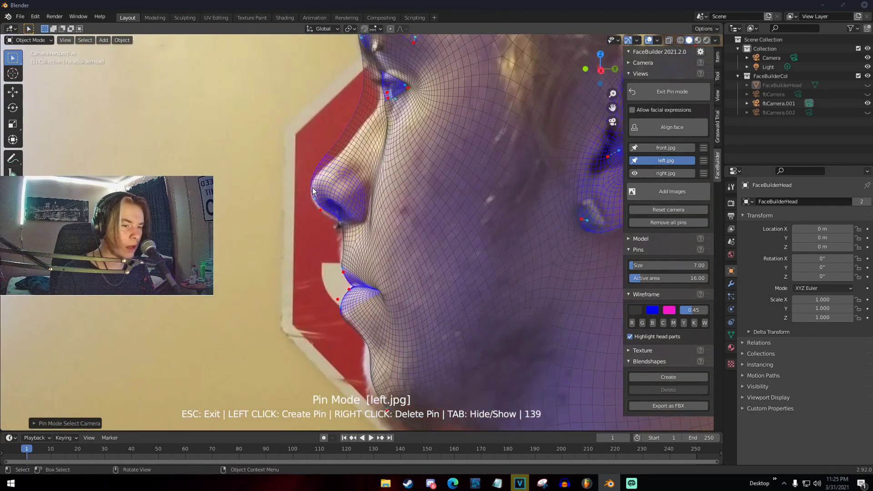
pyautogui.moveTo(312, 188); pyautogui.dragTo(313, 194)
pyautogui.click(351, 137)
pyautogui.rightClick(351, 137)
pyautogui.scroll(-1, 353, 134)
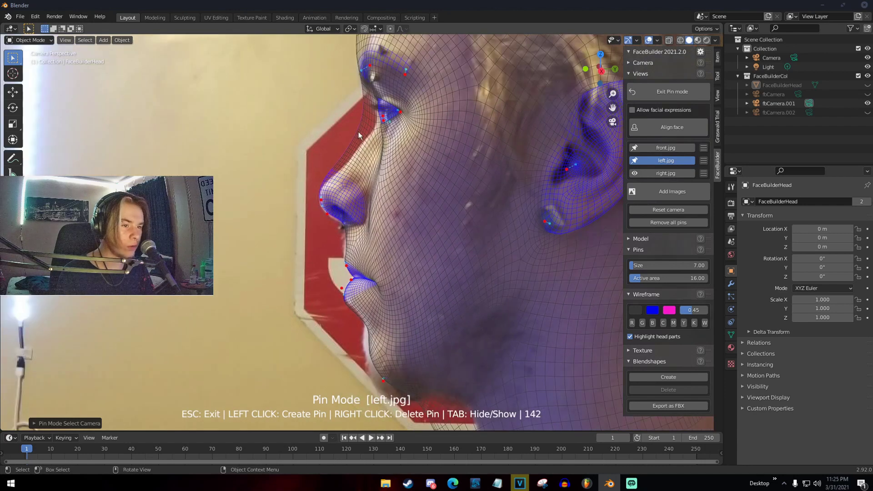
pyautogui.moveTo(360, 128); pyautogui.dragTo(376, 138)
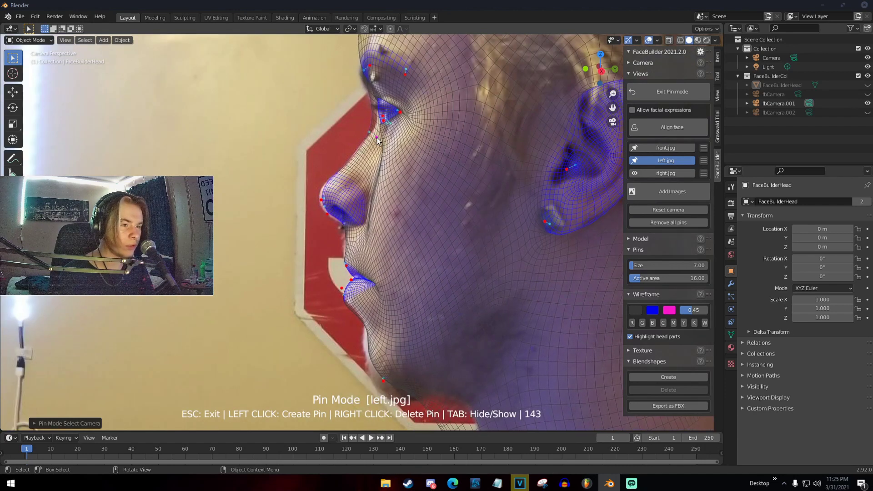
pyautogui.click(372, 101)
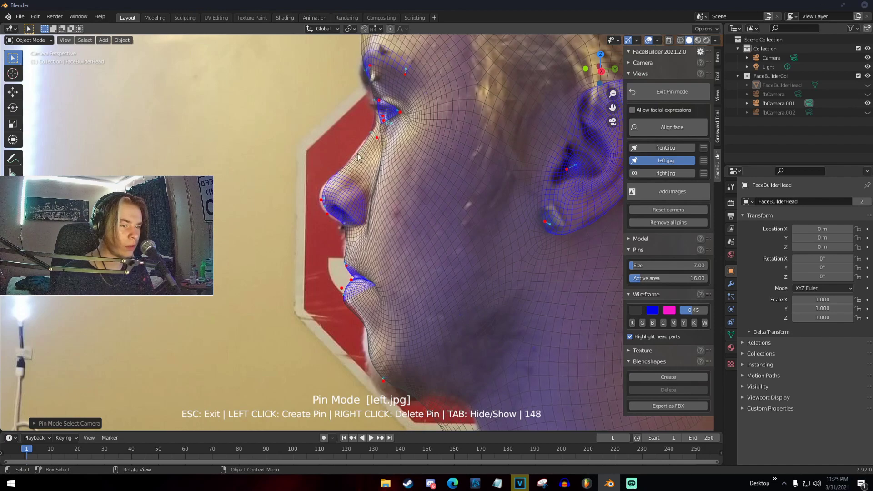
# Pin the mesh's upper forehead to the hairline and the back of its skull just below the ponytail
pyautogui.scroll(-3, 355, 157)
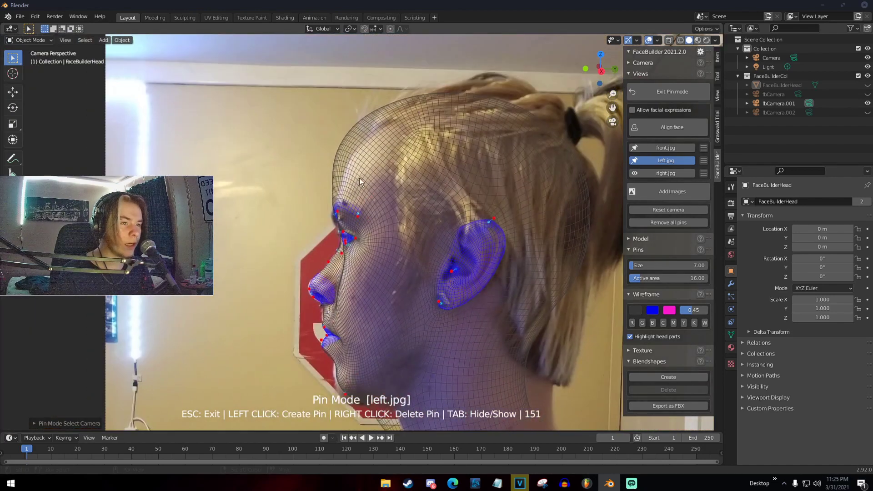
pyautogui.moveTo(358, 134); pyautogui.dragTo(373, 139)
pyautogui.scroll(-1, 488, 181)
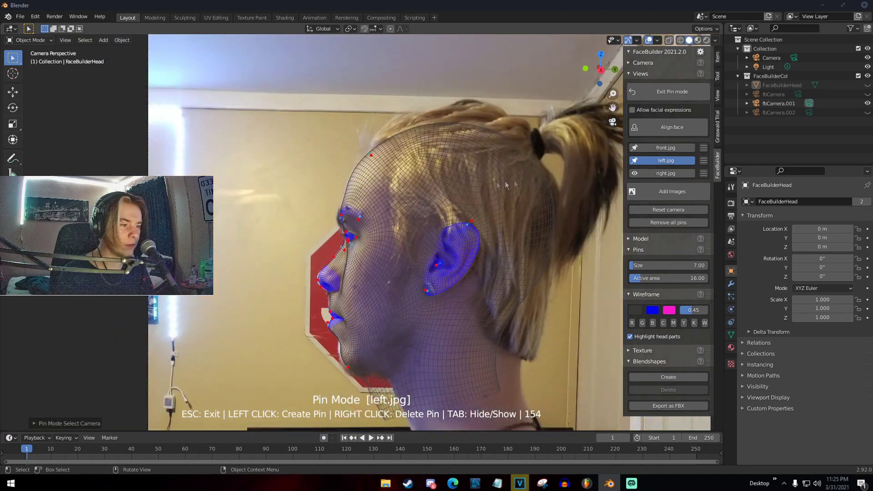
pyautogui.click(536, 166)
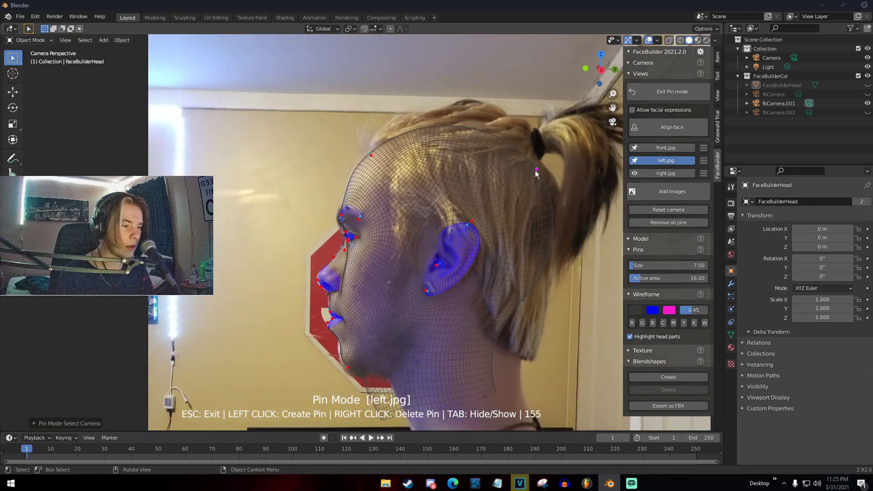
# Pin the back and front of the neck's lower edge and the underside of the chin to the left photo's outline
pyautogui.scroll(-1, 473, 324)
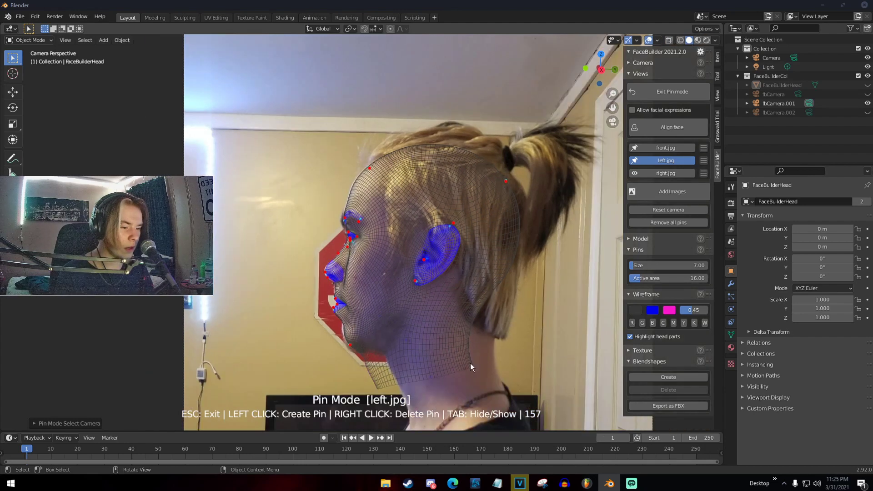
pyautogui.moveTo(471, 363); pyautogui.dragTo(500, 390)
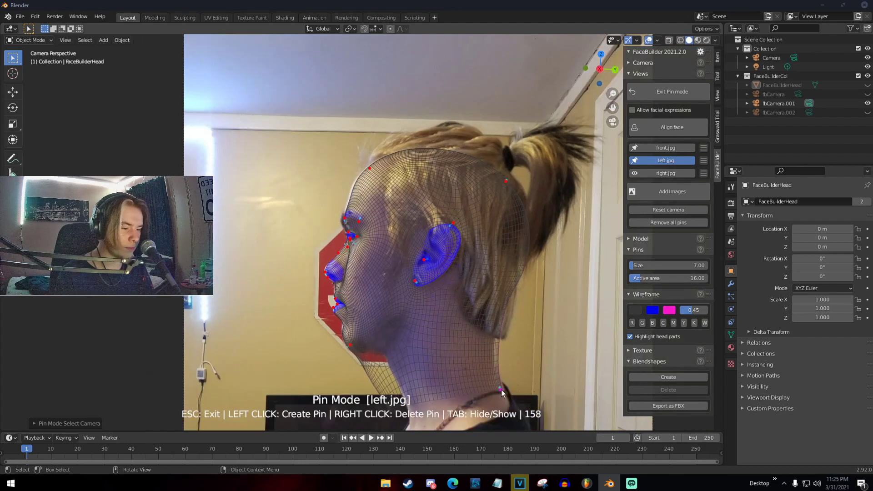
pyautogui.scroll(-2, 409, 354)
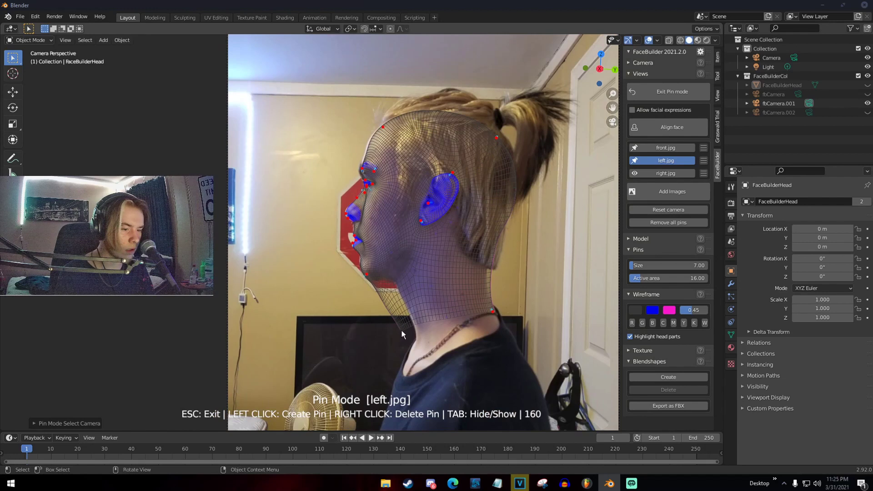
pyautogui.moveTo(402, 330); pyautogui.dragTo(422, 335)
pyautogui.moveTo(387, 295); pyautogui.dragTo(399, 291)
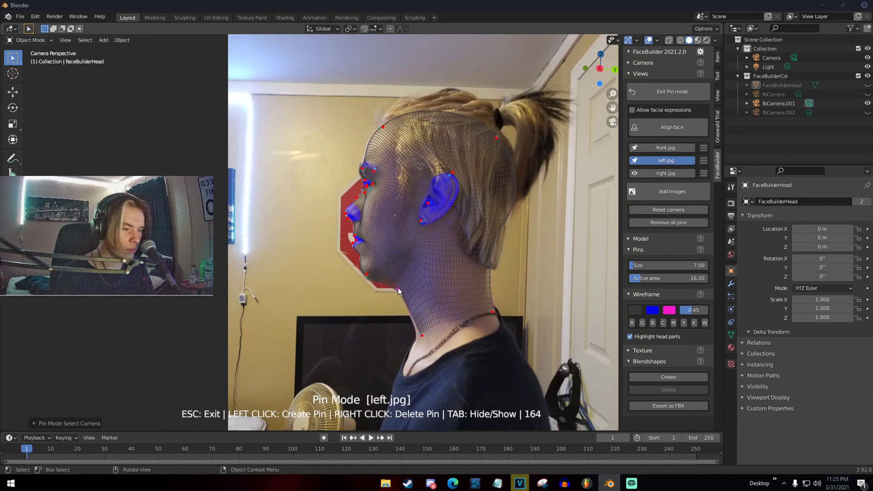
pyautogui.moveTo(421, 335); pyautogui.dragTo(418, 335)
# Pin the nape and the throat of the mesh between the existing neck pins along the neck's outline
pyautogui.scroll(3, 476, 312)
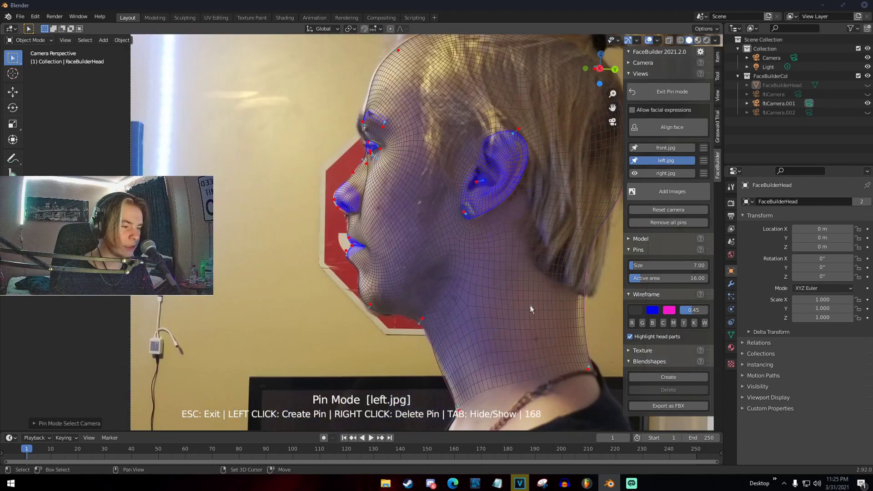
pyautogui.moveTo(515, 257); pyautogui.dragTo(506, 258)
pyautogui.moveTo(373, 315); pyautogui.dragTo(354, 323)
pyautogui.scroll(3, 368, 299)
pyautogui.scroll(-3, 353, 323)
pyautogui.scroll(3, 341, 288)
pyautogui.scroll(-3, 342, 290)
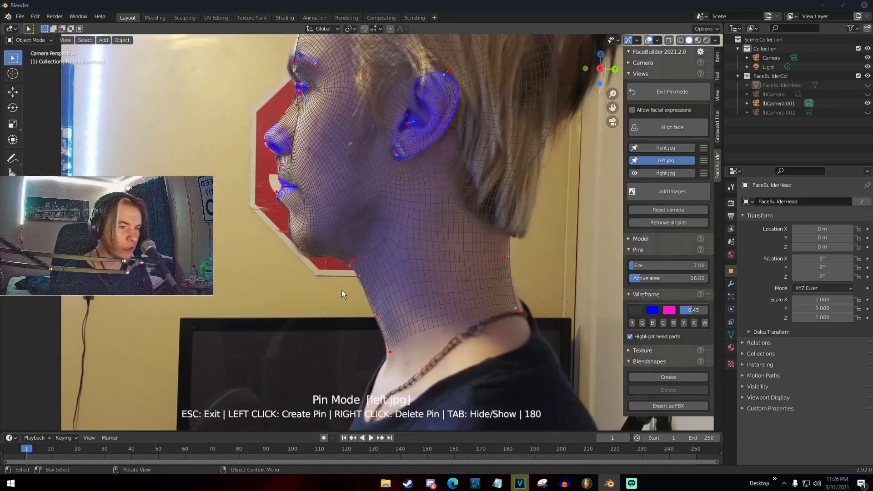
# Refine the nose-tip pins along the nose profile and pin the area between the nose and upper lip
pyautogui.scroll(-1, 342, 290)
pyautogui.keyDown('shift'); pyautogui.moveTo(335, 218); pyautogui.dragTo(365, 322, button='middle'); pyautogui.keyUp('shift')
pyautogui.scroll(5, 359, 319)
pyautogui.scroll(2, 284, 268)
pyautogui.keyDown('shift'); pyautogui.moveTo(278, 310); pyautogui.dragTo(177, 300, button='middle'); pyautogui.keyUp('shift')
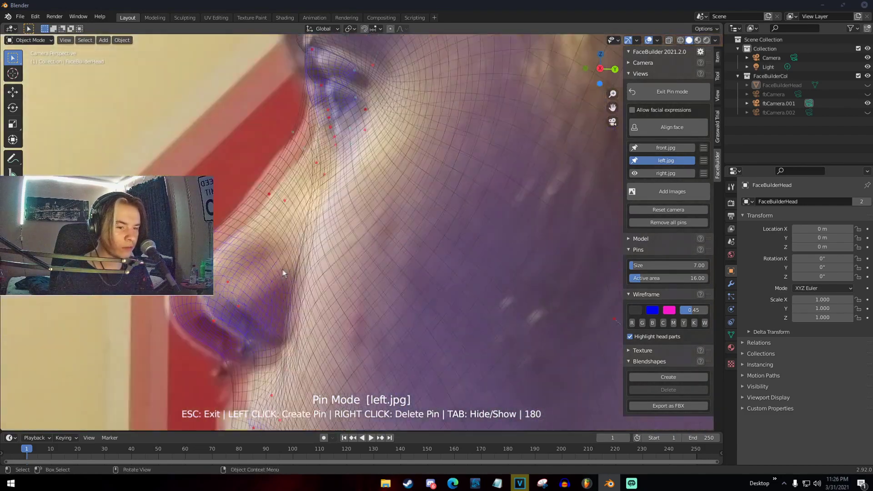
pyautogui.moveTo(166, 305); pyautogui.dragTo(156, 307)
pyautogui.moveTo(184, 339); pyautogui.dragTo(171, 344)
pyautogui.scroll(-1, 286, 335)
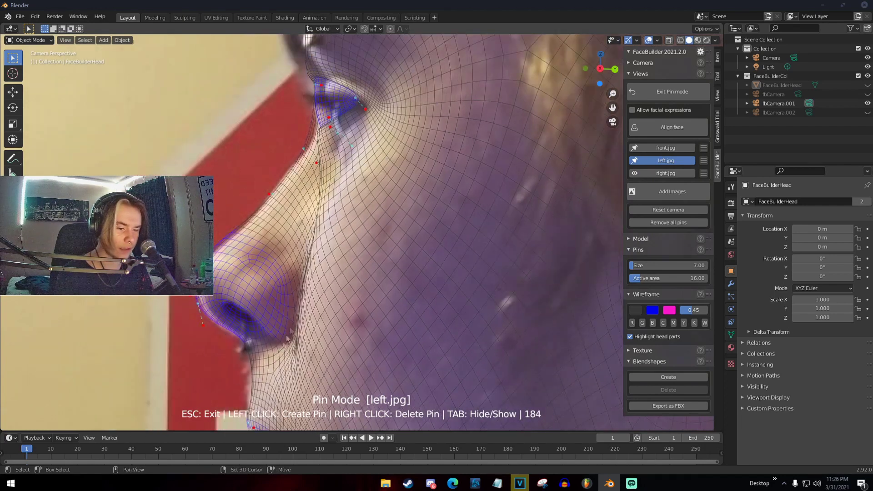
pyautogui.keyDown('shift'); pyautogui.moveTo(286, 338); pyautogui.dragTo(287, 307, button='middle'); pyautogui.keyUp('shift')
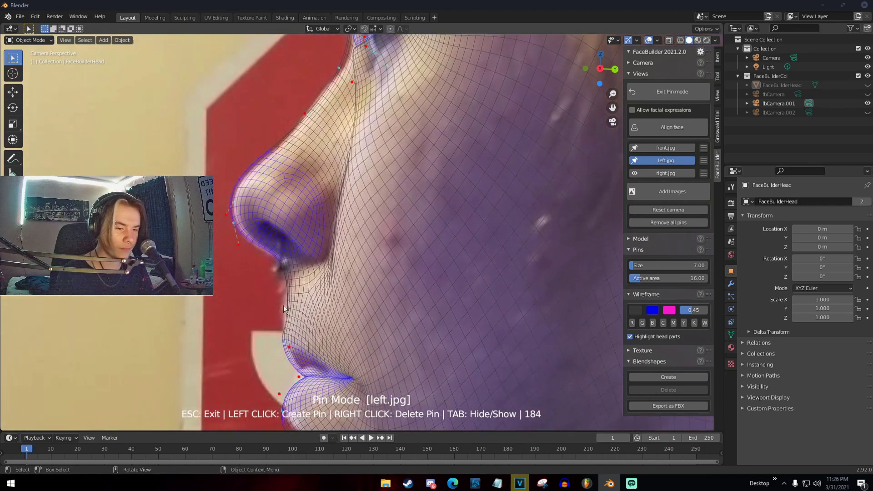
pyautogui.click(285, 306)
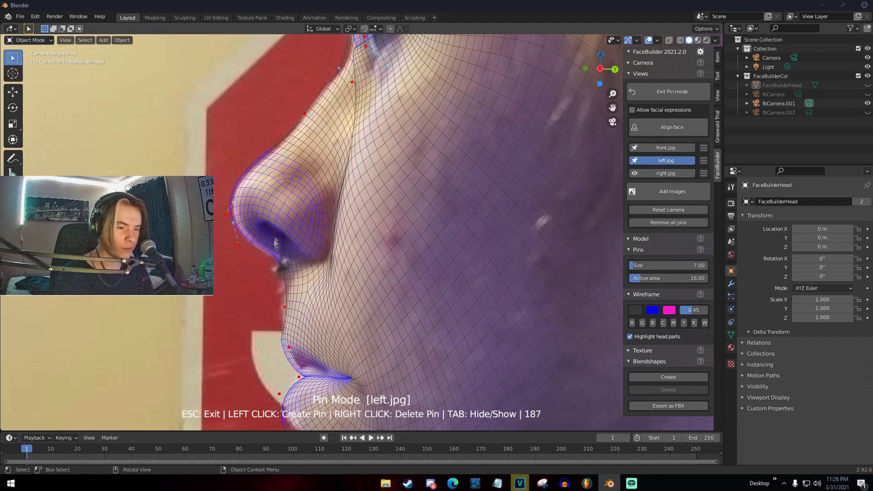
# Pull the inner eyebrow pin outward to fill the brow profile and readjust the eyelid pins around the eye
pyautogui.scroll(-4, 274, 234)
pyautogui.scroll(3, 337, 234)
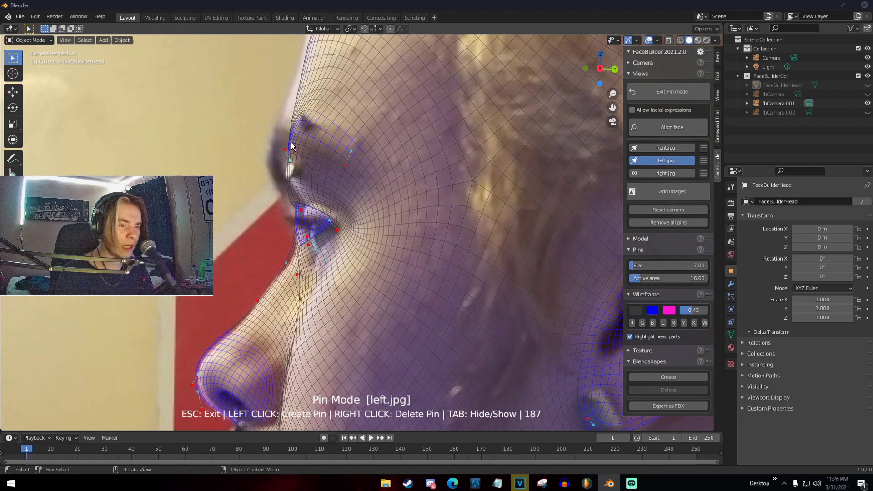
pyautogui.moveTo(283, 149); pyautogui.dragTo(249, 177)
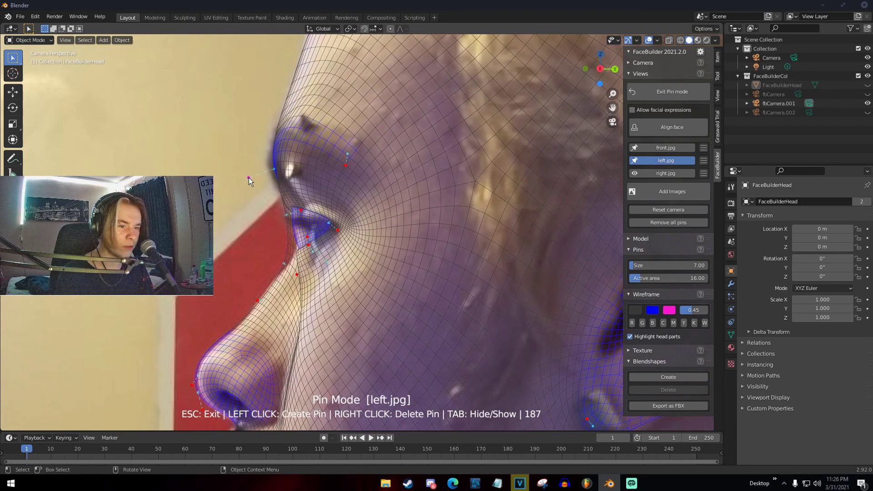
pyautogui.moveTo(302, 210); pyautogui.dragTo(332, 241)
pyautogui.scroll(2, 325, 246)
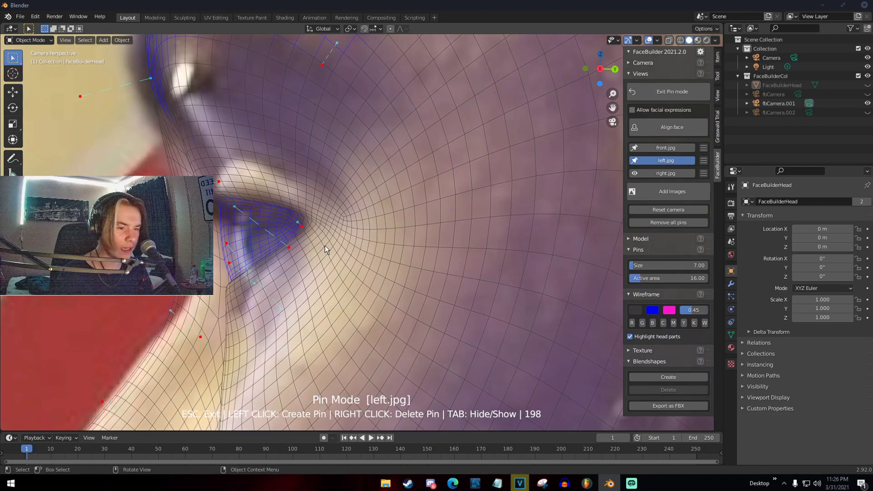
# Adjust the pin at the back of the neck's lower edge to the neckline in the left photo
pyautogui.scroll(-5, 318, 243)
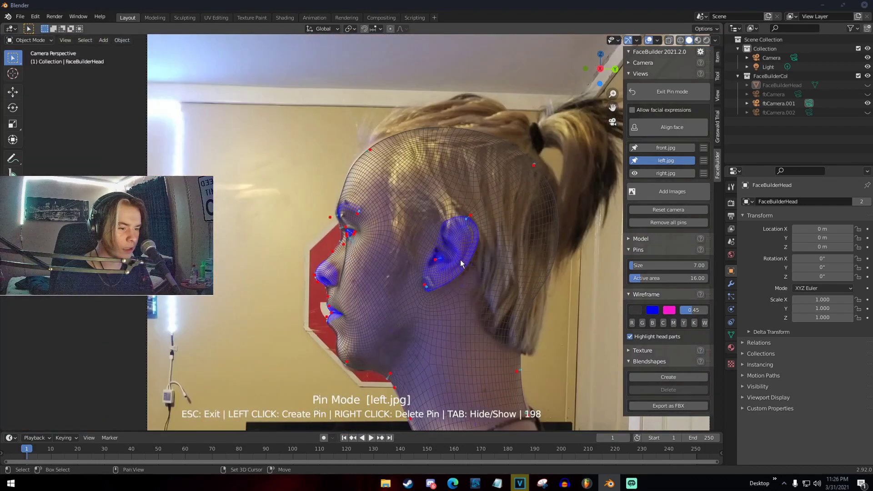
pyautogui.keyDown('shift'); pyautogui.moveTo(460, 260); pyautogui.dragTo(431, 190, button='middle'); pyautogui.keyUp('shift')
pyautogui.click(502, 346)
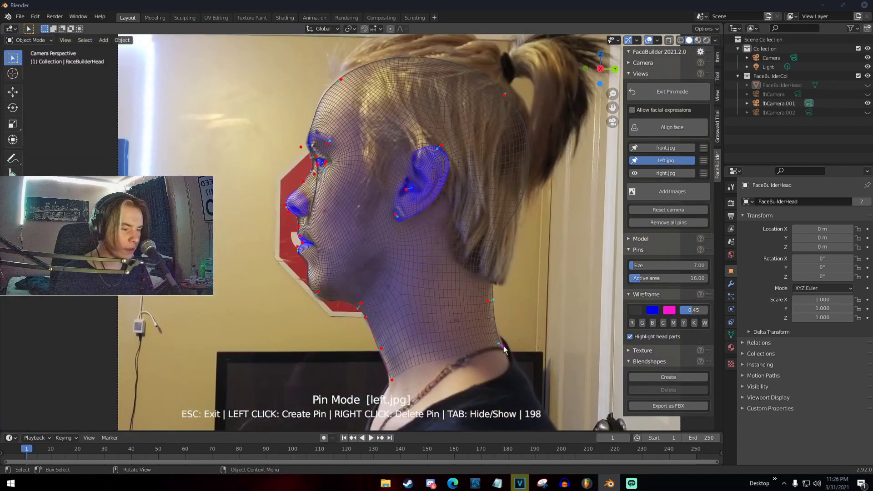
# Switch to the right.jpg view and pin the tip of the mesh's nose onto the nose in the profile photo
pyautogui.click(666, 173)
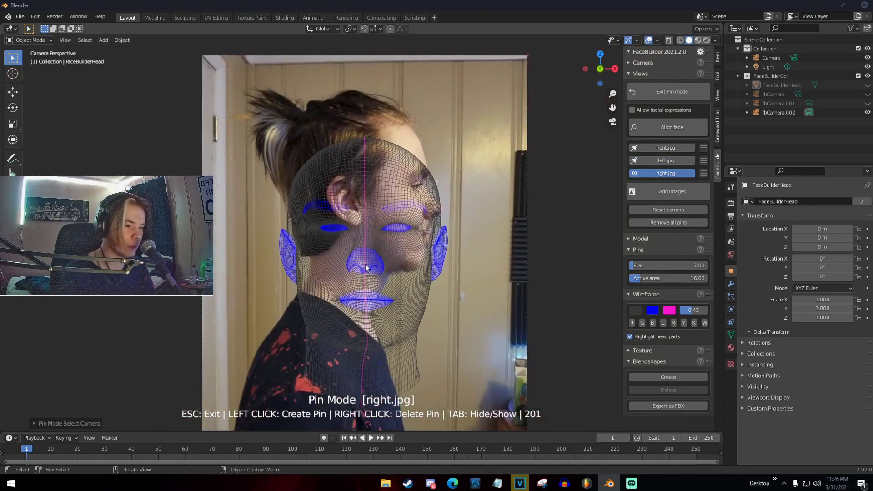
pyautogui.moveTo(364, 264); pyautogui.dragTo(439, 207)
pyautogui.scroll(4, 439, 206)
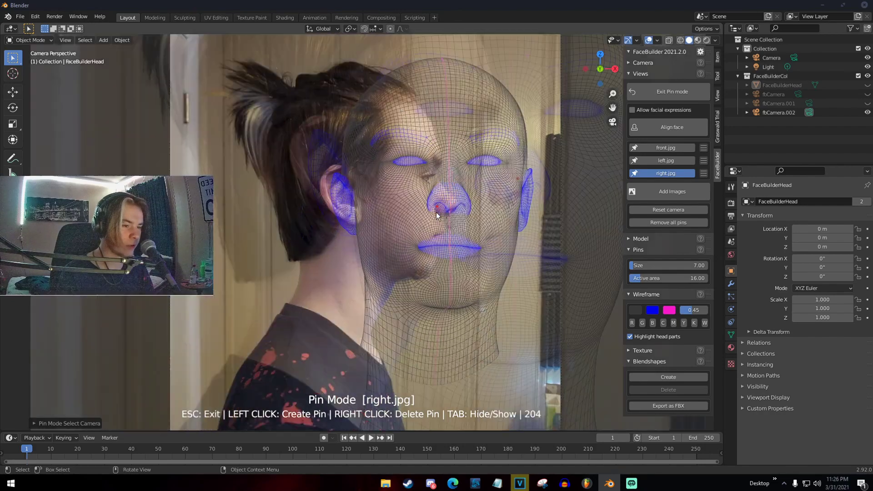
# Pin the mesh's eye area onto the eye in the right photo so the head turns into profile
pyautogui.keyDown('shift'); pyautogui.moveTo(385, 236); pyautogui.dragTo(301, 277, button='middle'); pyautogui.keyUp('shift')
pyautogui.moveTo(384, 144); pyautogui.dragTo(394, 177)
pyautogui.moveTo(451, 164); pyautogui.dragTo(399, 177)
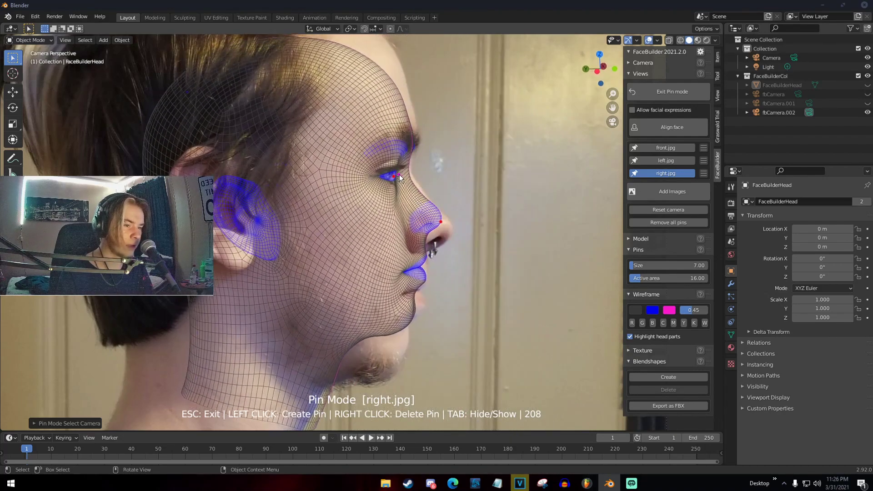
# Readjust the nose-tip pin to the nose outline and pin the eyebrow onto the brow in the right photo
pyautogui.scroll(3, 460, 236)
pyautogui.moveTo(495, 210); pyautogui.dragTo(515, 234)
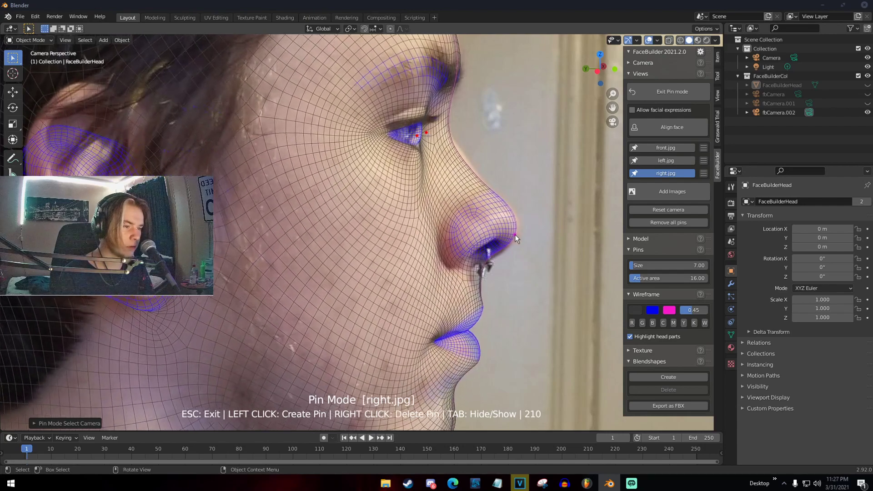
pyautogui.scroll(-2, 470, 152)
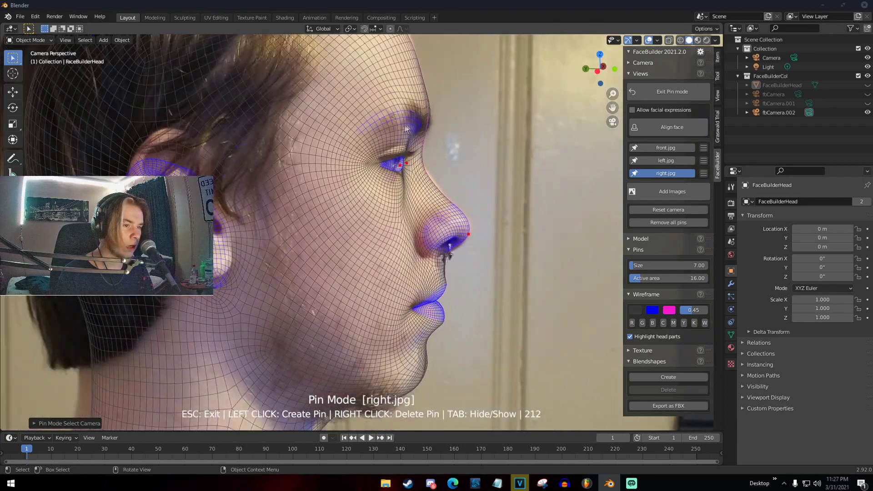
pyautogui.moveTo(361, 126); pyautogui.dragTo(425, 123)
# Pin the lower lip, mouth corner and upper lip to the lip profile in the right photo
pyautogui.scroll(3, 470, 291)
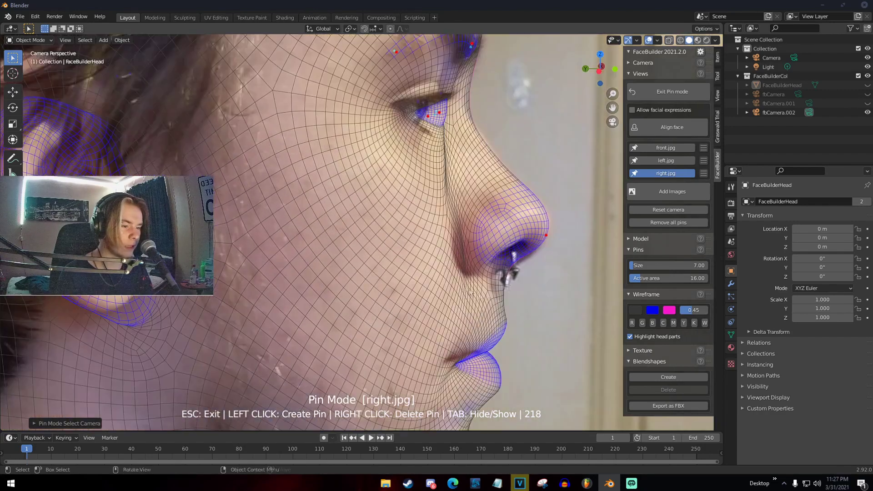
pyautogui.keyDown('shift'); pyautogui.moveTo(470, 291); pyautogui.dragTo(449, 200, button='middle'); pyautogui.keyUp('shift')
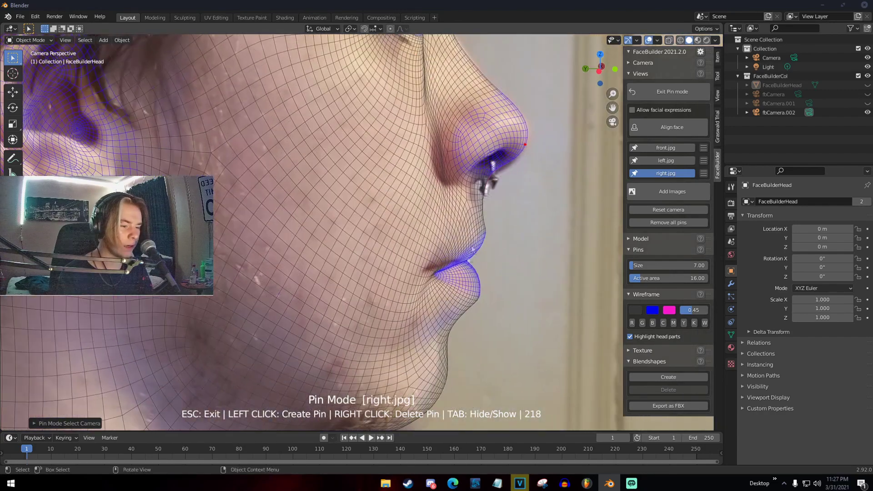
pyautogui.moveTo(474, 290); pyautogui.dragTo(425, 263)
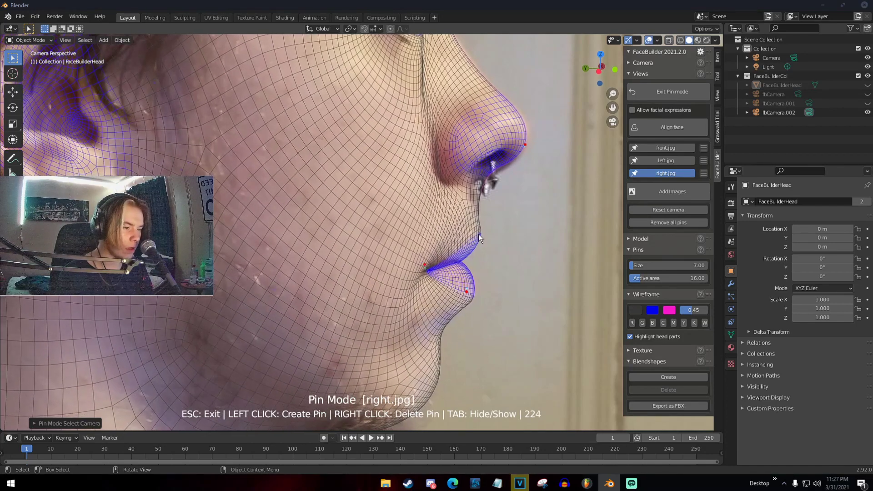
pyautogui.moveTo(475, 244); pyautogui.dragTo(462, 253)
# Pin the chin, the throat under the jaw and the back of the neck to their outlines in the right photo
pyautogui.scroll(-1, 470, 286)
pyautogui.scroll(-3, 470, 286)
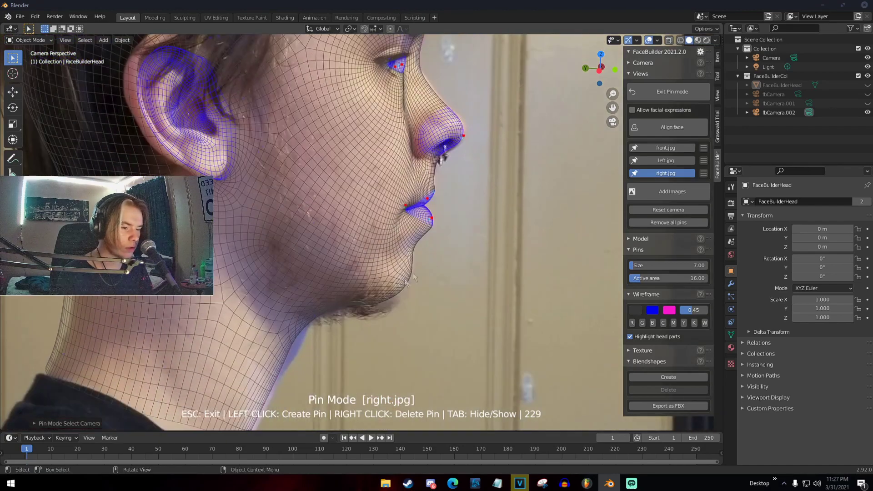
pyautogui.moveTo(390, 295); pyautogui.dragTo(390, 310)
pyautogui.scroll(-1, 364, 320)
pyautogui.scroll(-2, 360, 304)
pyautogui.click(323, 275)
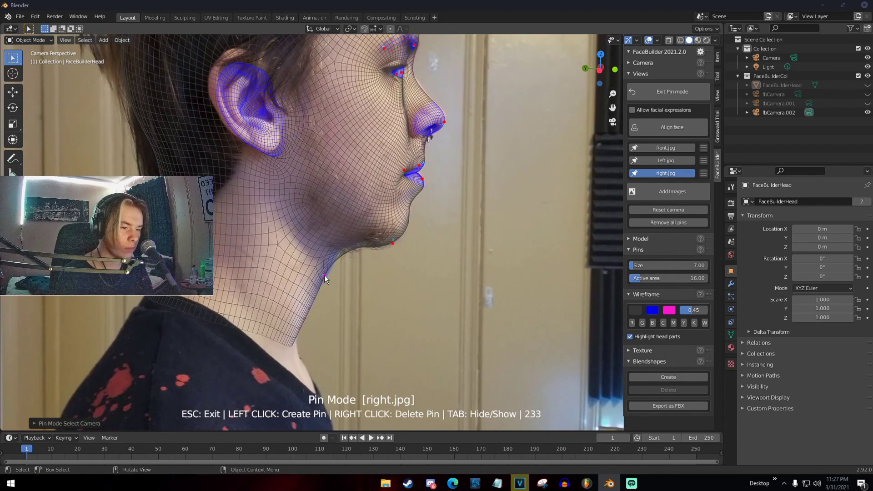
pyautogui.moveTo(345, 252); pyautogui.dragTo(343, 246)
pyautogui.moveTo(147, 269); pyautogui.dragTo(165, 266)
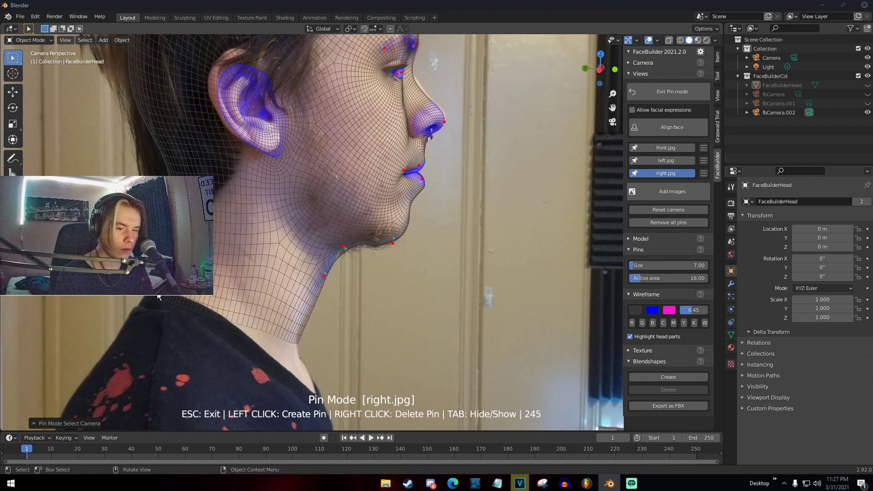
# Pin the upper edge and lobe of the mesh's ear to the ear in the right photo
pyautogui.scroll(-3, 276, 147)
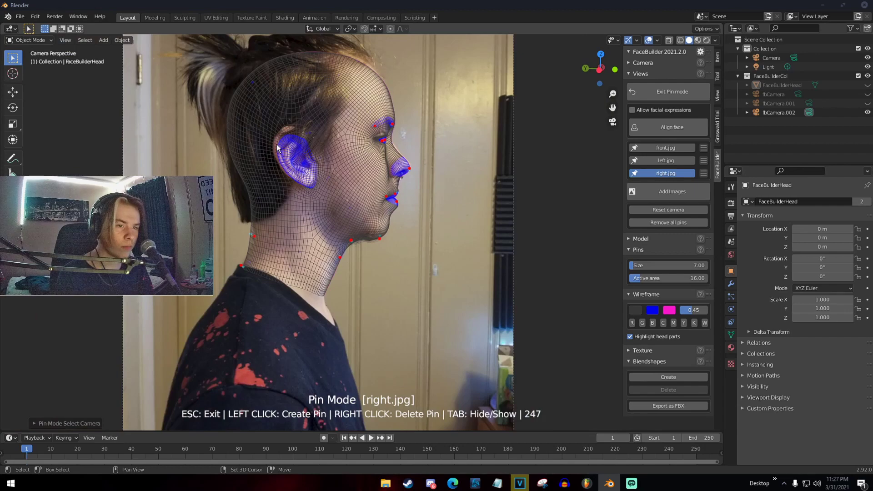
pyautogui.scroll(4, 276, 144)
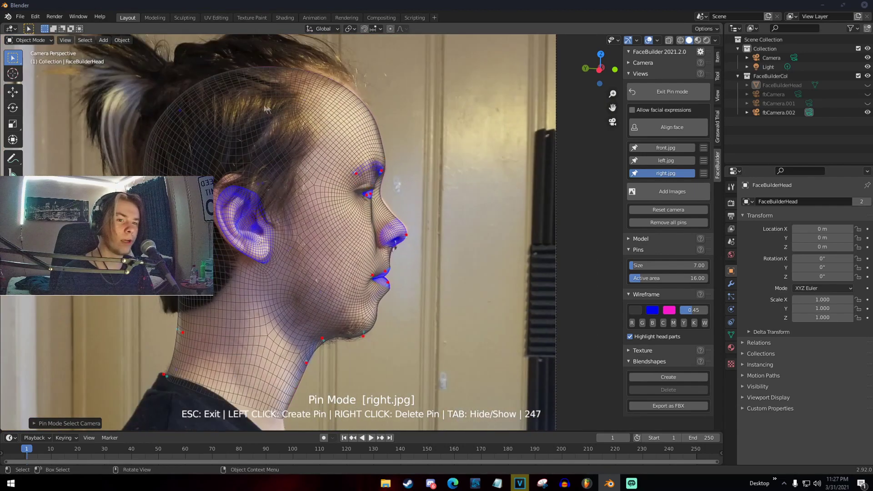
pyautogui.scroll(3, 132, 154)
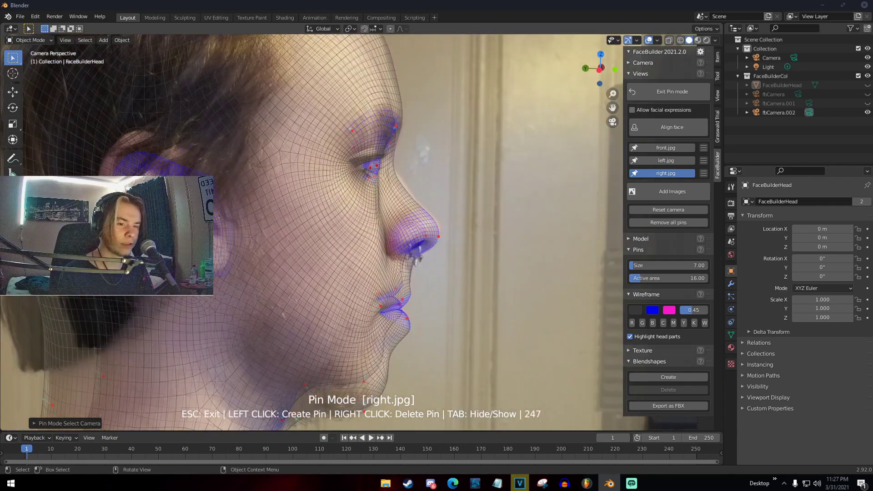
pyautogui.scroll(1, 132, 139)
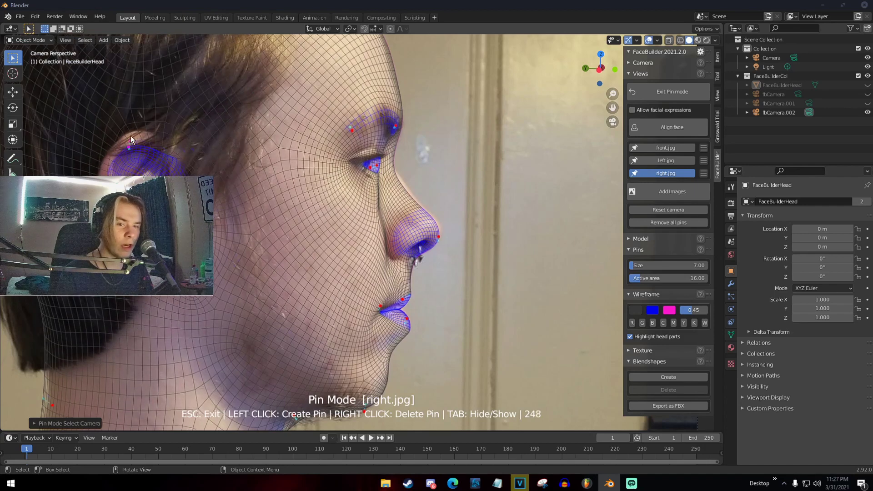
pyautogui.moveTo(131, 139); pyautogui.dragTo(131, 130)
pyautogui.moveTo(152, 231); pyautogui.dragTo(138, 240)
# Move the nose-tip pin slightly outward and upward to match the tip of the nose in the profile photo
pyautogui.scroll(-2, 360, 234)
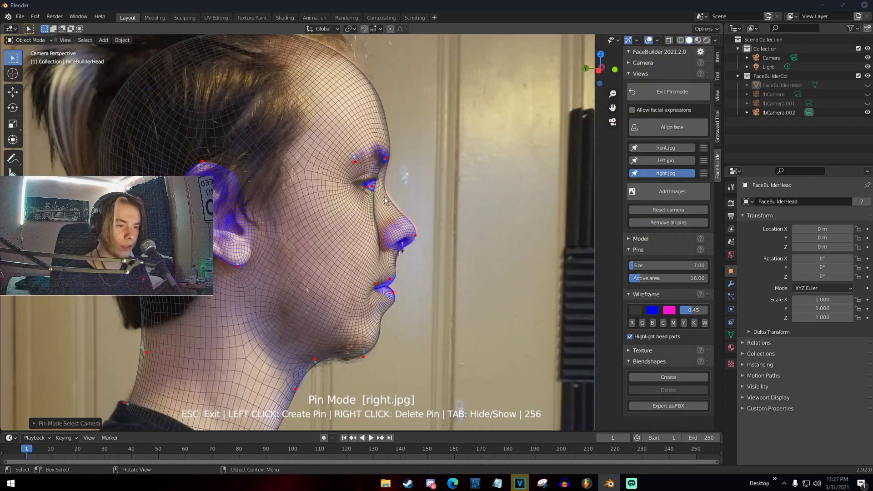
pyautogui.scroll(3, 384, 200)
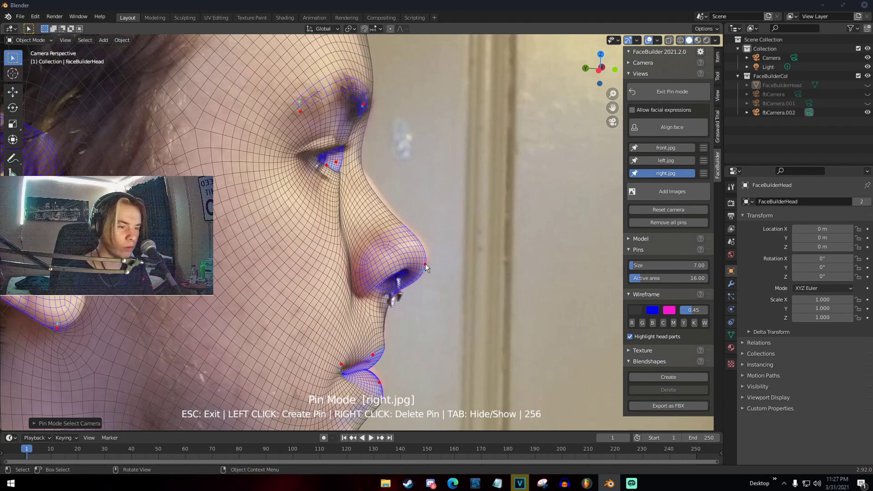
pyautogui.moveTo(424, 264); pyautogui.dragTo(430, 257)
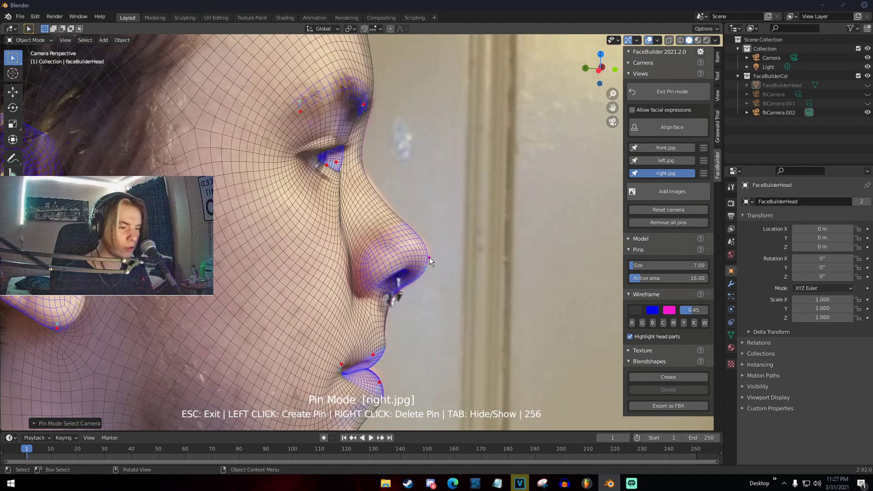
# Pull the outer eye corner back with a new pin and readjust the eyeball area to fit the eye
pyautogui.scroll(3, 359, 181)
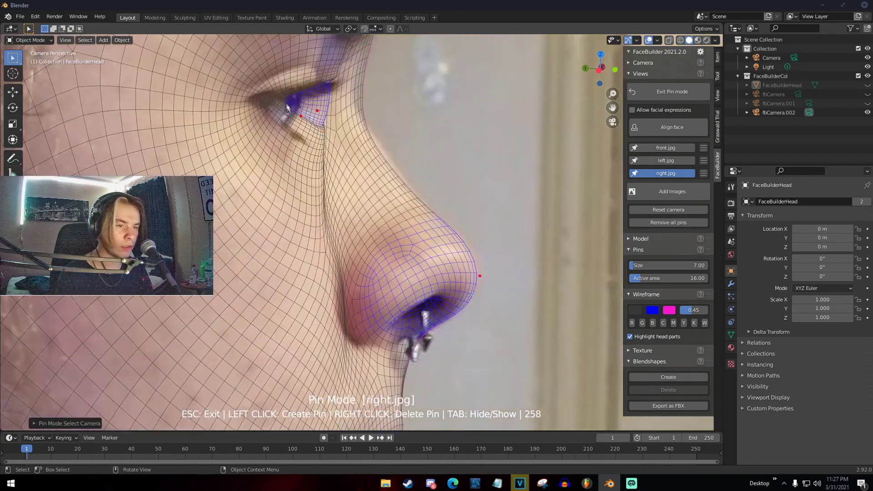
pyautogui.moveTo(288, 100); pyautogui.dragTo(217, 122)
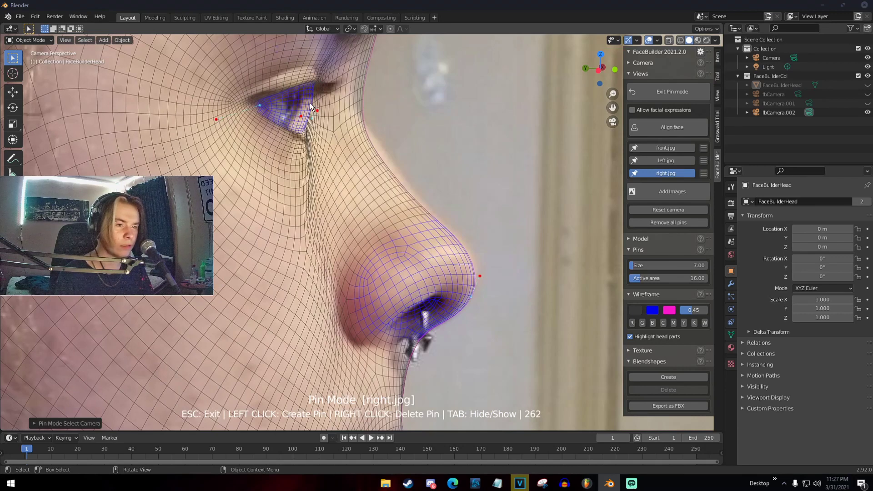
pyautogui.moveTo(309, 109); pyautogui.dragTo(286, 112)
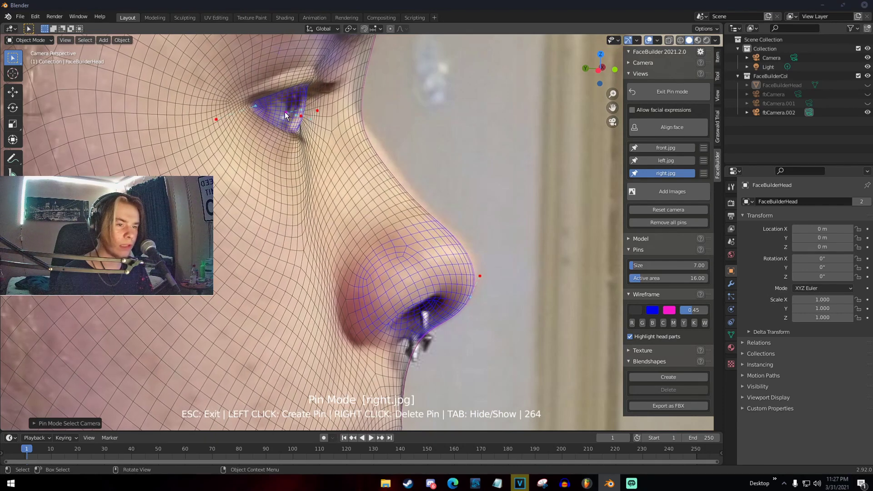
# Pin the nose bridge and the area between the eye and brow to the profile in the right photo
pyautogui.scroll(-3, 359, 195)
pyautogui.scroll(2, 359, 195)
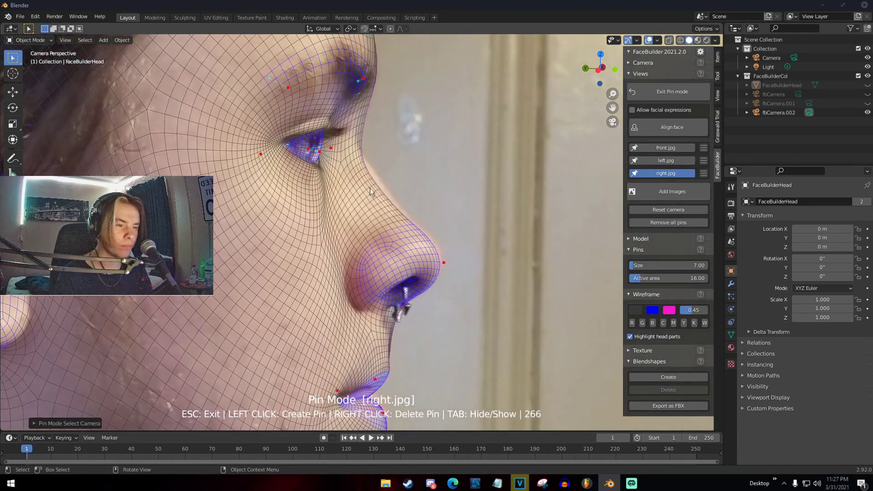
pyautogui.moveTo(375, 187); pyautogui.dragTo(389, 184)
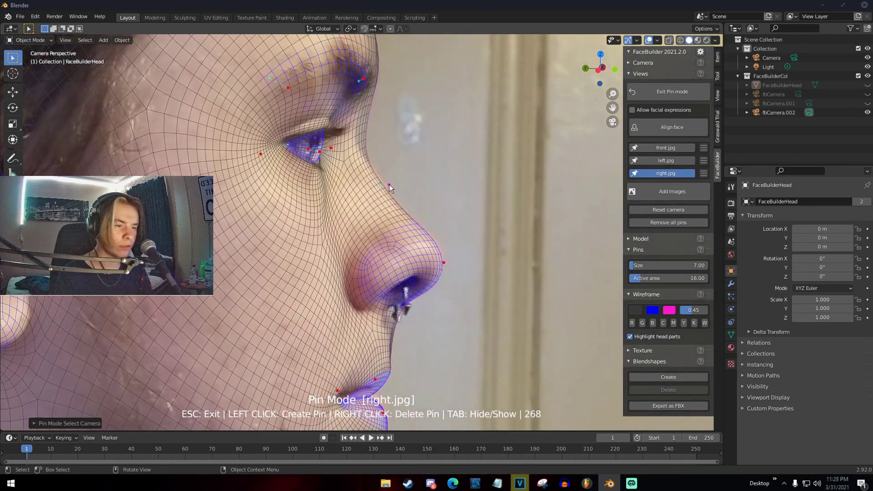
pyautogui.scroll(-2, 389, 184)
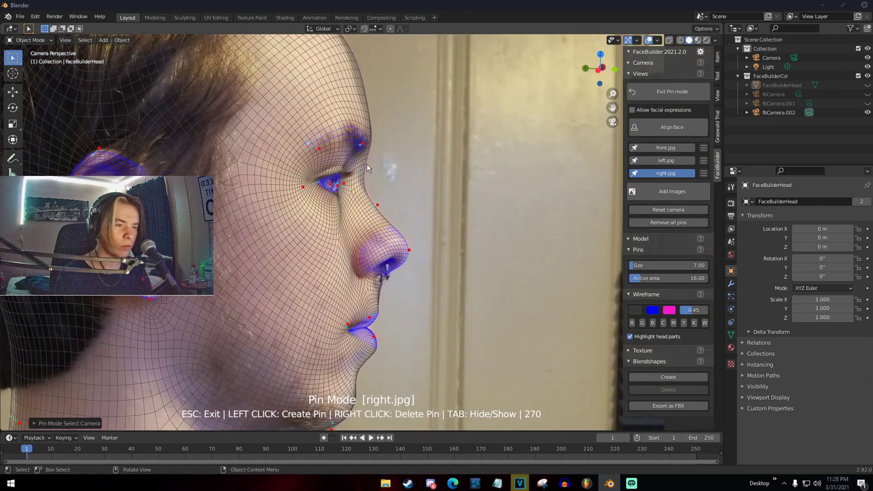
pyautogui.scroll(3, 364, 162)
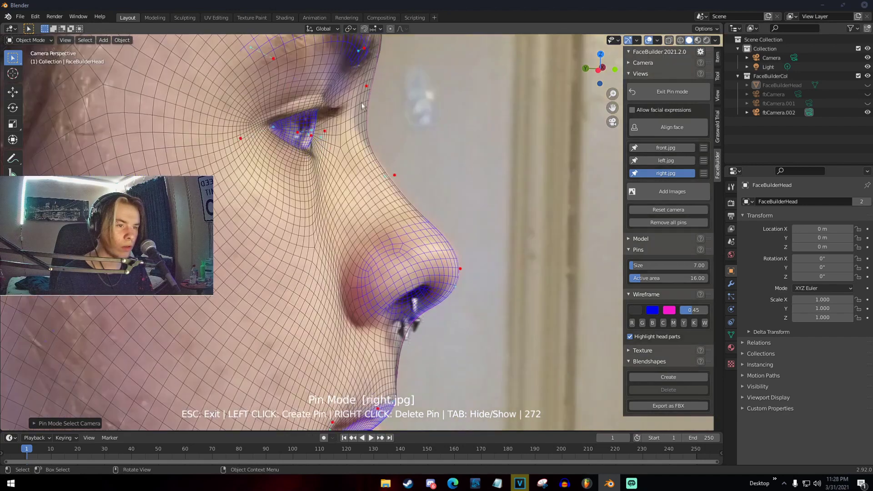
pyautogui.moveTo(366, 86); pyautogui.dragTo(340, 84)
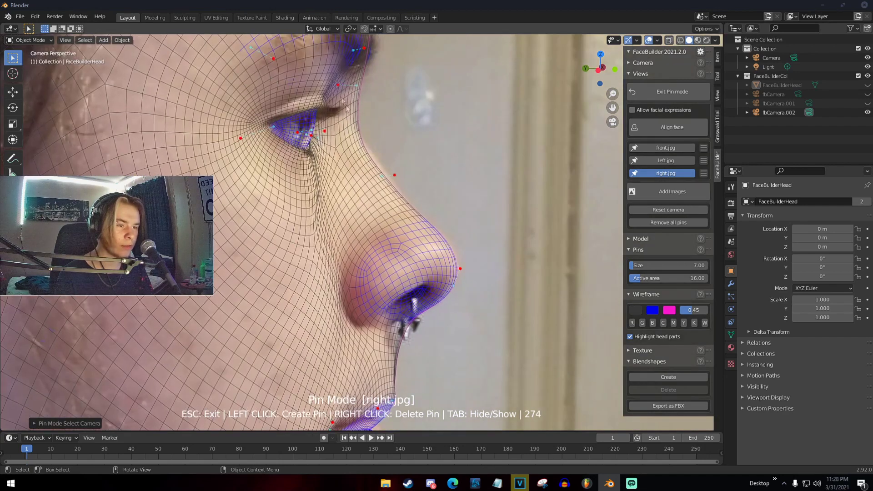
# Finish pinning the right.jpg view and exit pin mode
pyautogui.scroll(-5, 402, 173)
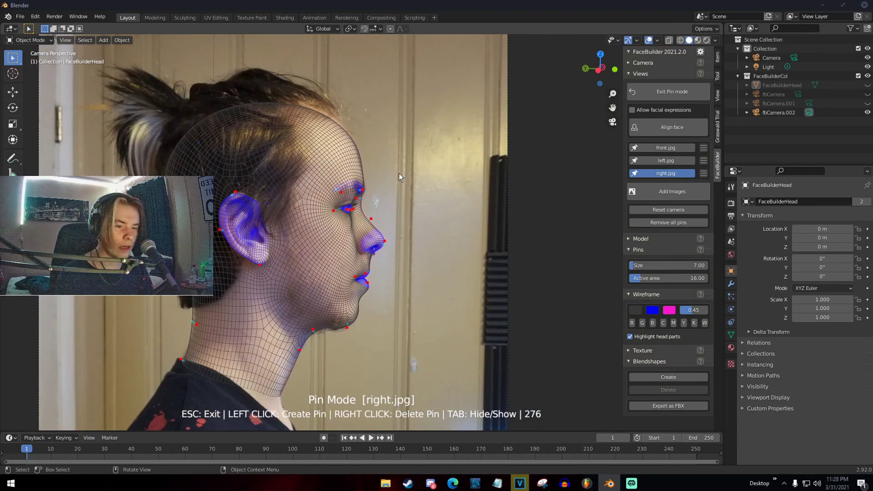
pyautogui.keyDown('shift'); pyautogui.moveTo(399, 173); pyautogui.dragTo(410, 139, button='middle'); pyautogui.keyUp('shift')
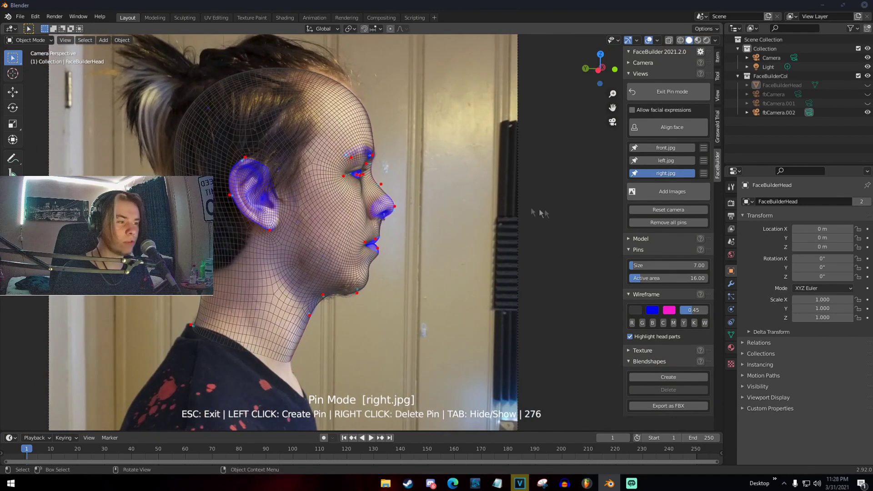
pyautogui.press('Escape')
# Examine the shape of the untextured head model from the front and both sides, near and far
pyautogui.moveTo(535, 212); pyautogui.dragTo(442, 222, button='middle')
pyautogui.scroll(-3, 443, 203)
pyautogui.scroll(3, 403, 233)
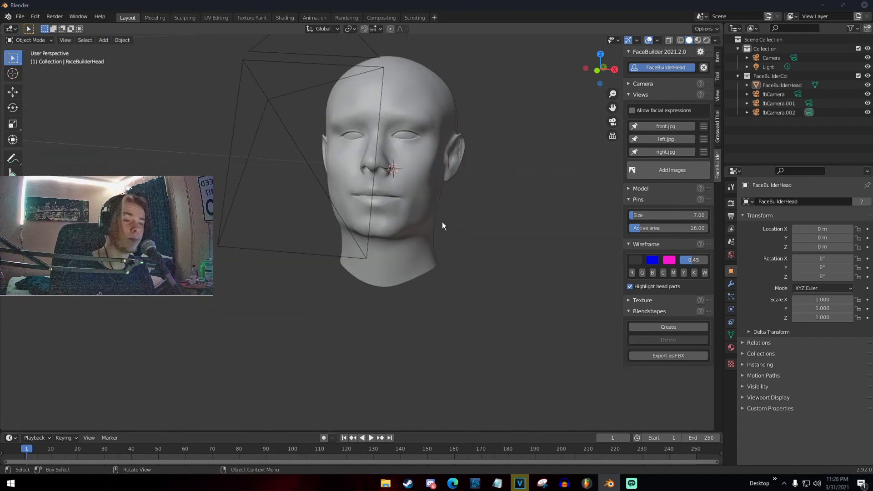
pyautogui.scroll(-2, 442, 222)
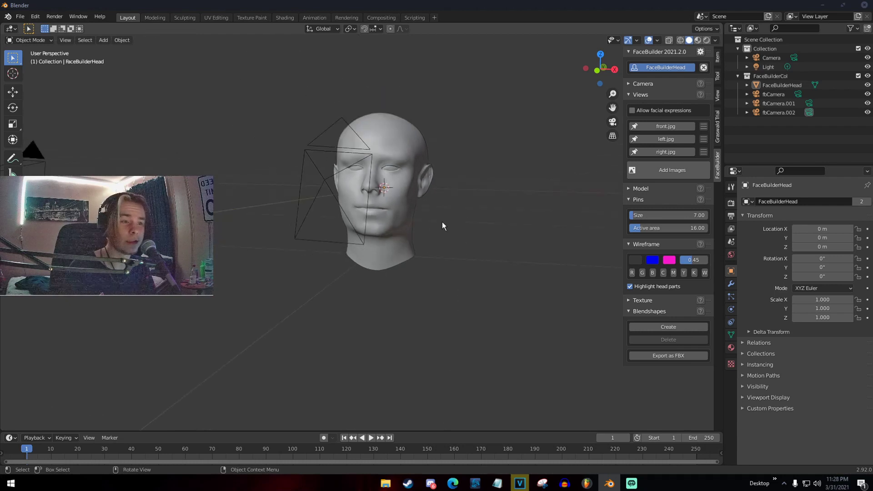
pyautogui.moveTo(442, 221); pyautogui.dragTo(466, 219, button='middle')
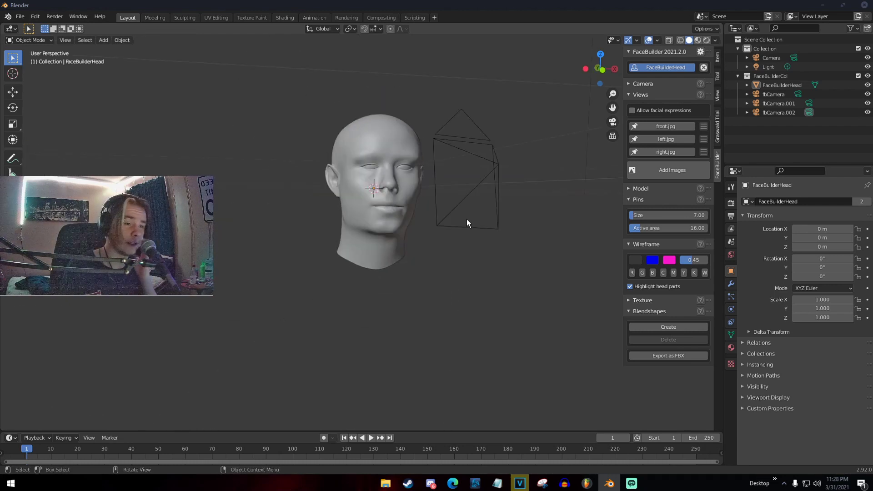
pyautogui.moveTo(442, 213); pyautogui.dragTo(380, 184, button='middle')
pyautogui.scroll(2, 408, 230)
pyautogui.scroll(-4, 452, 225)
pyautogui.scroll(4, 484, 222)
pyautogui.scroll(3, 380, 184)
pyautogui.scroll(-3, 377, 176)
pyautogui.scroll(-2, 466, 182)
pyautogui.moveTo(466, 182); pyautogui.dragTo(380, 226, button='middle')
pyautogui.scroll(2, 460, 184)
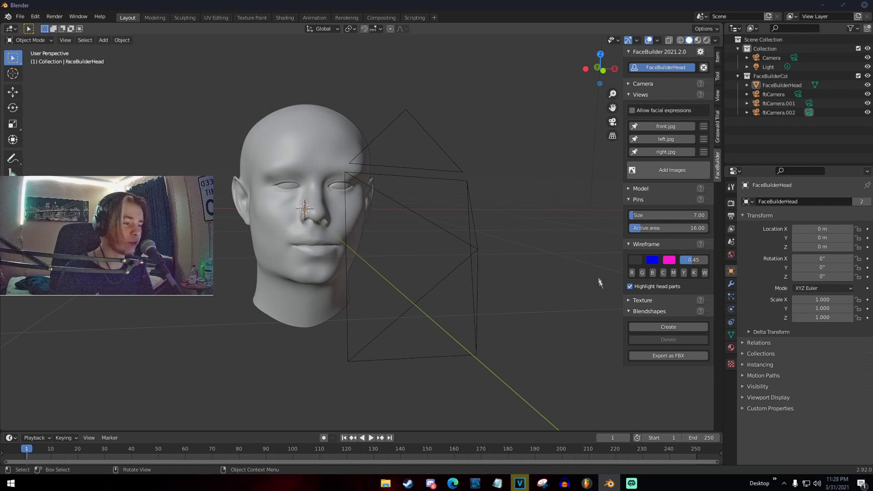
# Create a face texture from front.jpg, left.jpg and right.jpg with automatic applying of the created texture enabled
pyautogui.click(632, 302)
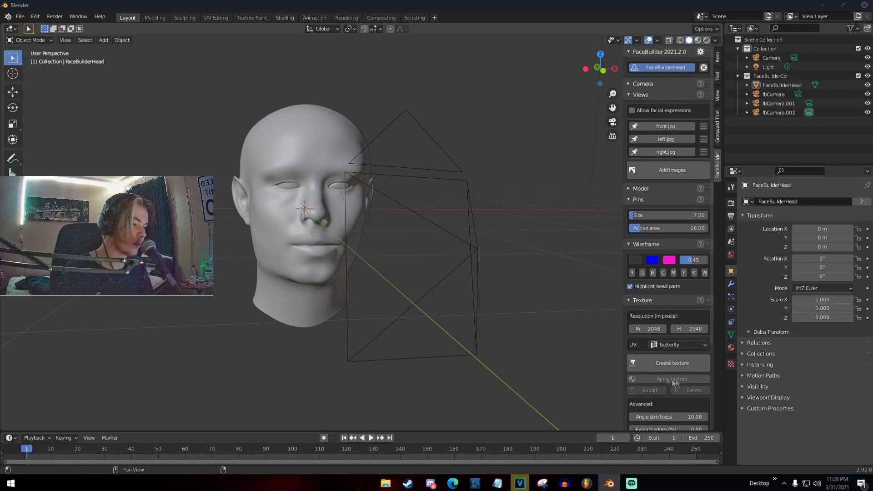
pyautogui.scroll(-2, 708, 350)
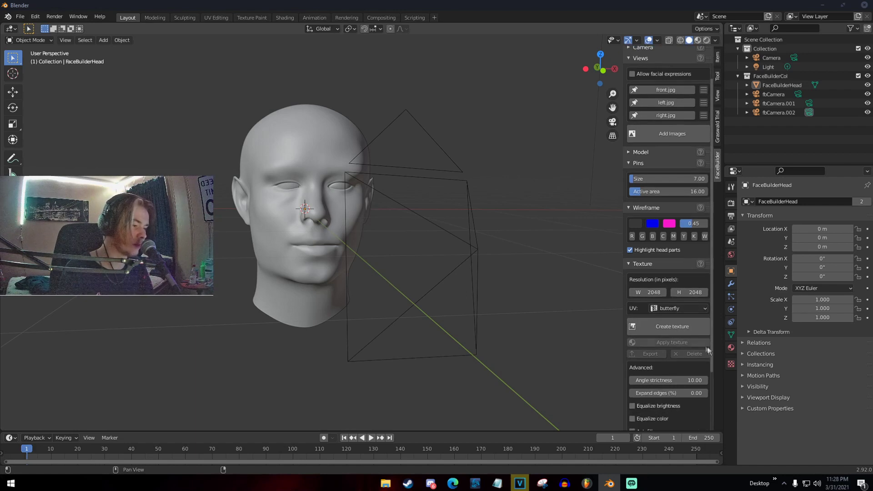
pyautogui.click(658, 327)
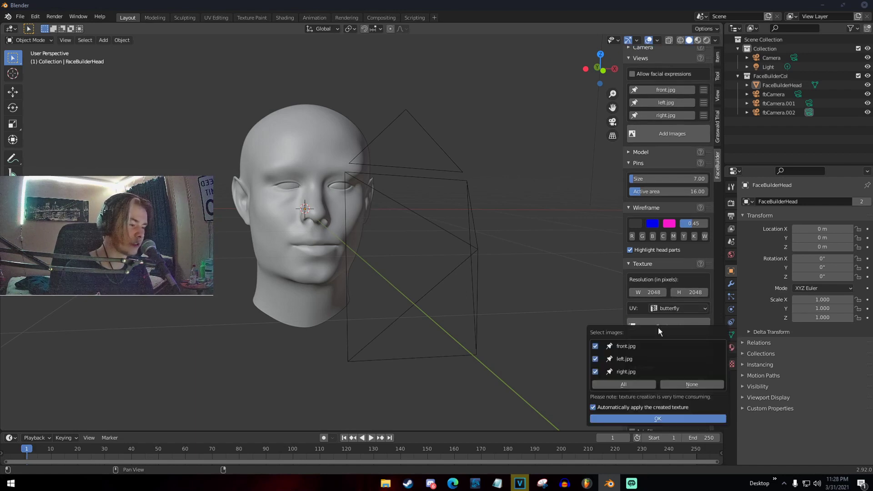
pyautogui.click(622, 415)
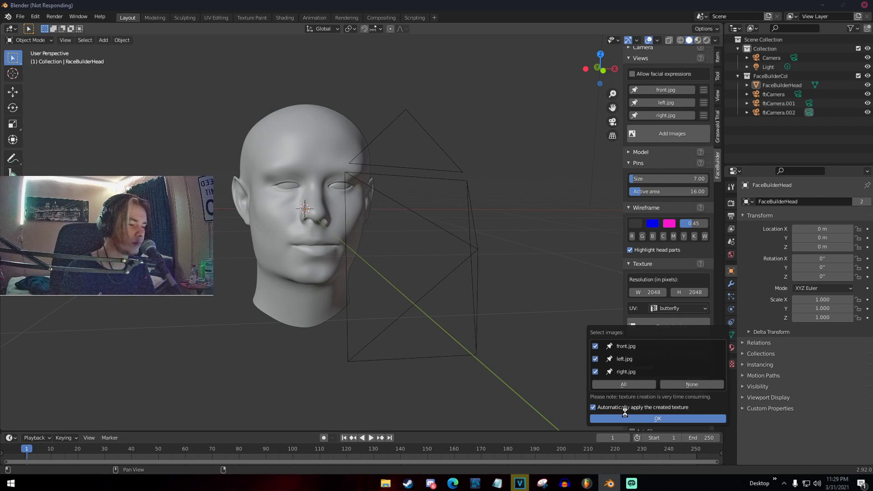
# Examine the applied texture on the face and neck of the head model up close
pyautogui.scroll(-2, 524, 342)
pyautogui.moveTo(411, 331)
pyautogui.mouseDown(button='middle')
pyautogui.moveTo(428, 333)
pyautogui.moveTo(399, 335)
pyautogui.mouseUp(button='middle')
pyautogui.scroll(3, 427, 333)
pyautogui.scroll(2, 399, 335)
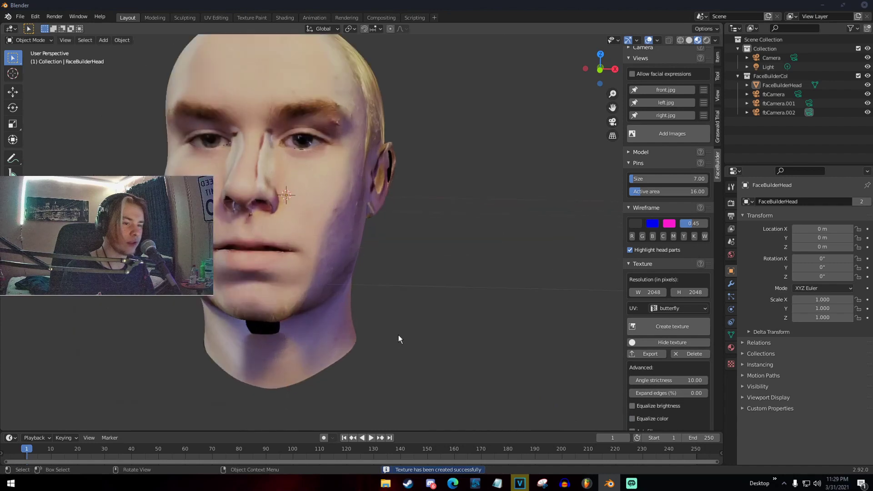
# Examine the textured head from the front and both three-quarter sides, near and far
pyautogui.scroll(-4, 399, 334)
pyautogui.moveTo(346, 321); pyautogui.dragTo(363, 316, button='middle')
pyautogui.scroll(5, 363, 316)
pyautogui.keyDown('shift'); pyautogui.moveTo(348, 284); pyautogui.dragTo(421, 335, button='middle'); pyautogui.keyUp('shift')
pyautogui.moveTo(420, 336); pyautogui.dragTo(440, 334, button='middle')
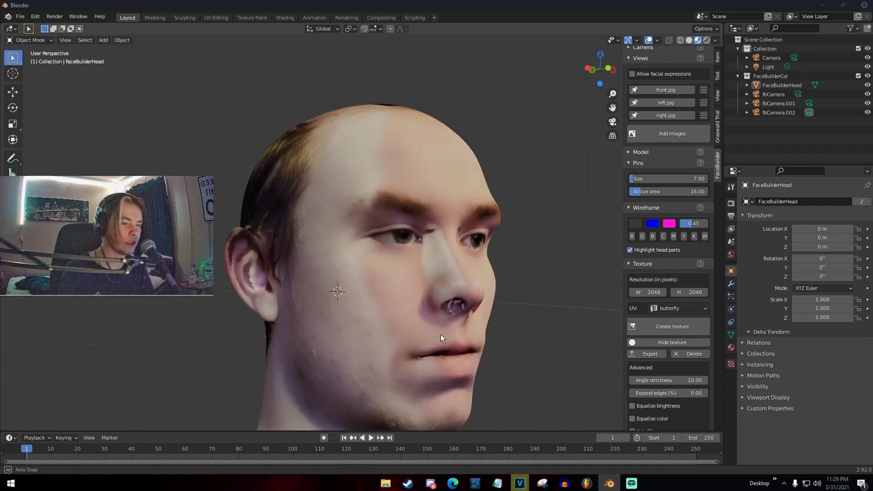
pyautogui.scroll(4, 476, 304)
pyautogui.scroll(-2, 530, 220)
pyautogui.moveTo(531, 220); pyautogui.dragTo(436, 219, button='middle')
pyautogui.scroll(-3, 435, 219)
pyautogui.scroll(-5, 389, 252)
pyautogui.moveTo(390, 255)
pyautogui.mouseDown(button='middle')
pyautogui.moveTo(333, 263)
pyautogui.moveTo(390, 257)
pyautogui.mouseUp(button='middle')
pyautogui.scroll(4, 355, 264)
pyautogui.scroll(-1, 390, 258)
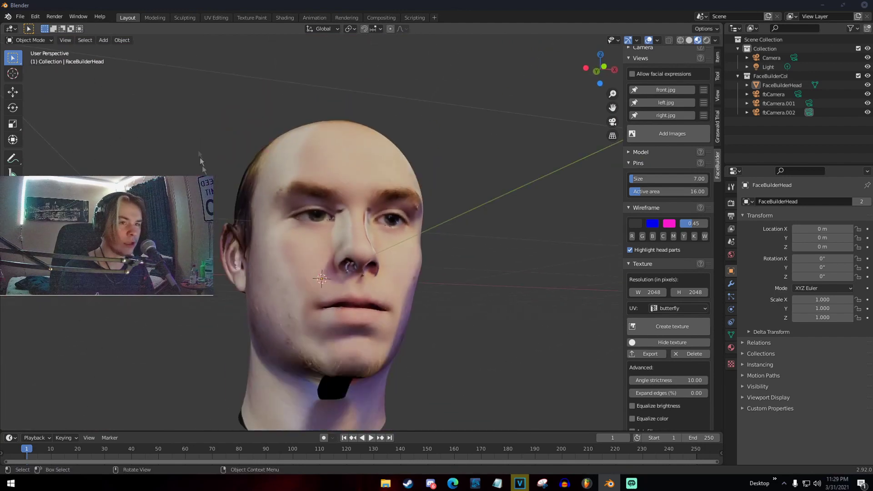
# Open the Texture Paint workspace and frame the head in the 3D view and the nose area in the texture image
pyautogui.click(248, 17)
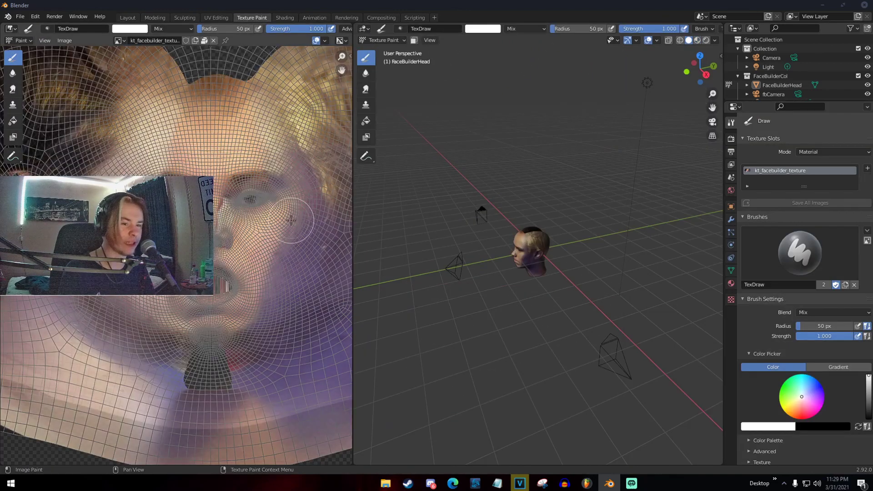
pyautogui.scroll(7, 248, 240)
pyautogui.moveTo(492, 273); pyautogui.dragTo(552, 257, button='middle')
pyautogui.scroll(10, 552, 259)
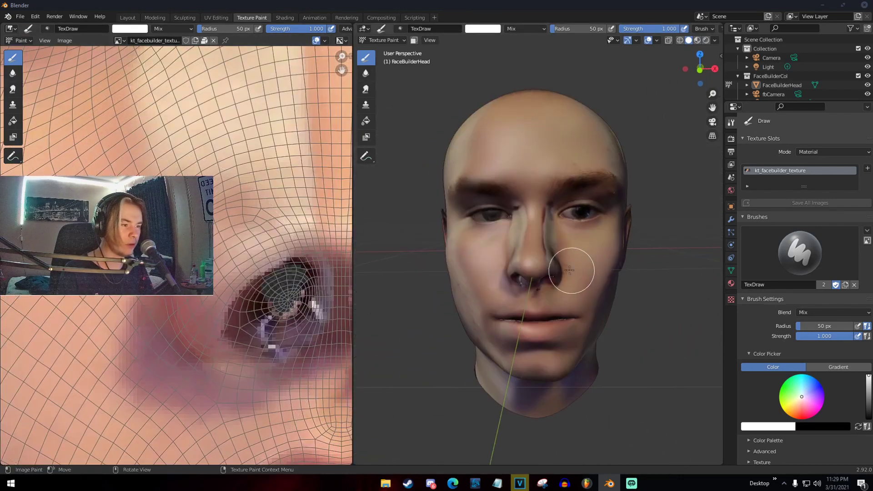
pyautogui.moveTo(522, 256); pyautogui.dragTo(530, 257, button='middle')
pyautogui.scroll(-2, 437, 250)
pyautogui.scroll(-5, 273, 247)
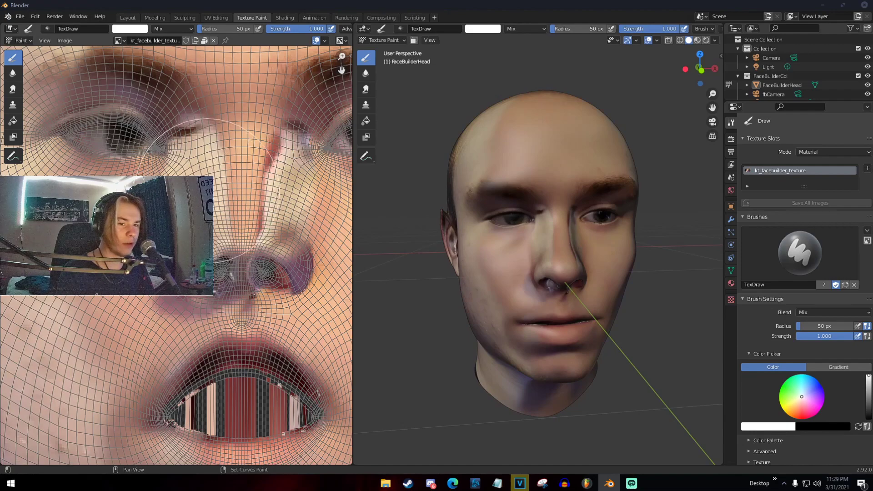
pyautogui.moveTo(223, 148); pyautogui.dragTo(233, 223, button='middle')
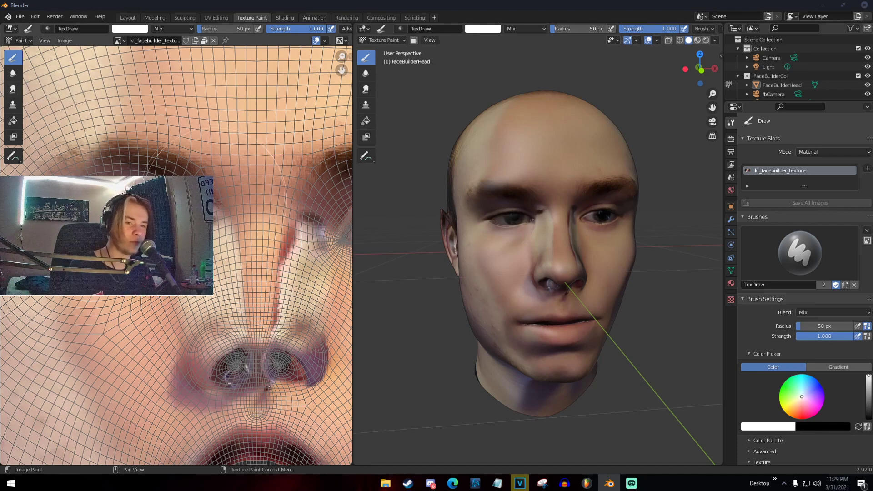
# Soften the color seams along the sides of the nose in the face texture, using the Soften brush with a 17 px radius
pyautogui.click(16, 76)
pyautogui.press('f')
pyautogui.click(219, 213)
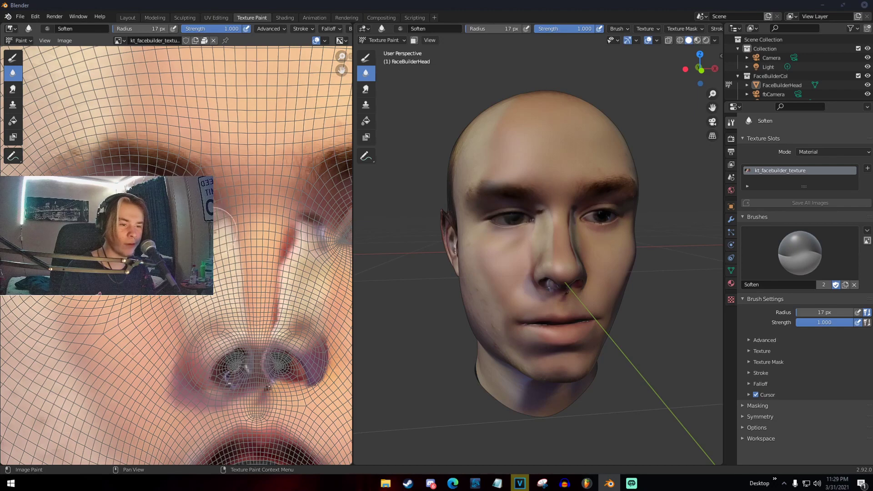
pyautogui.moveTo(225, 215); pyautogui.dragTo(306, 225)
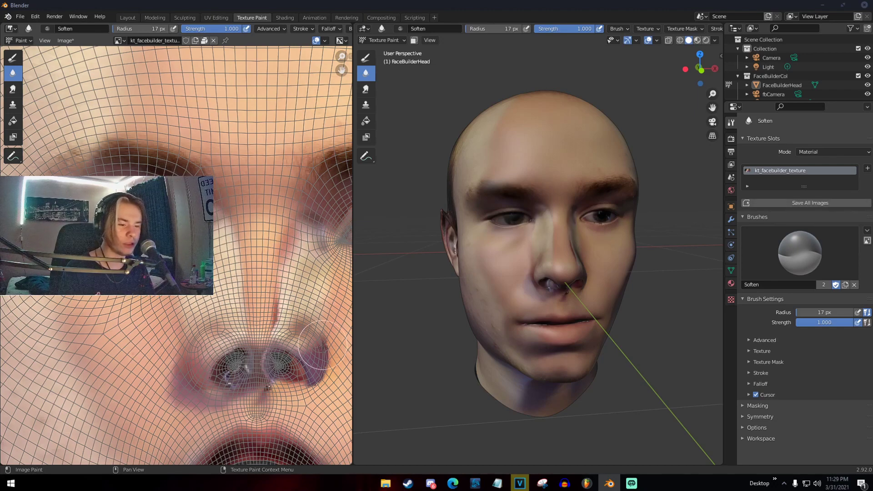
pyautogui.scroll(3, 321, 341)
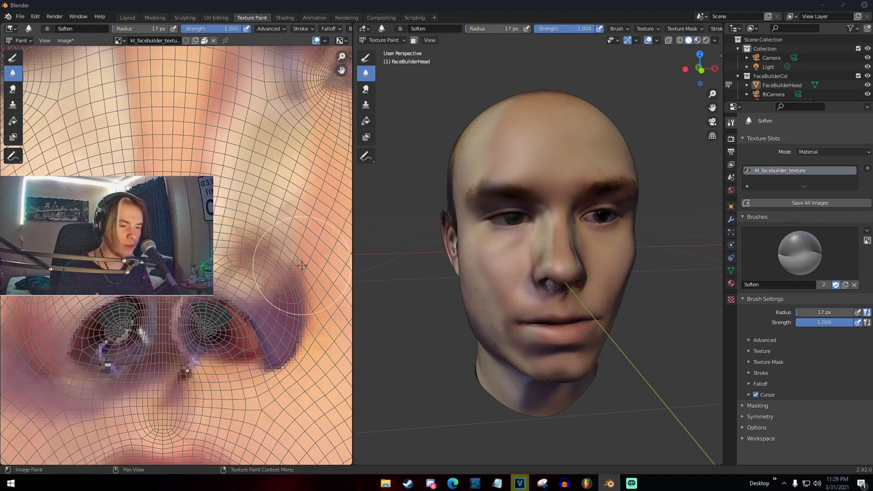
# Soften the face texture along the lower edge of the mouth
pyautogui.moveTo(119, 298); pyautogui.dragTo(187, 254, button='middle')
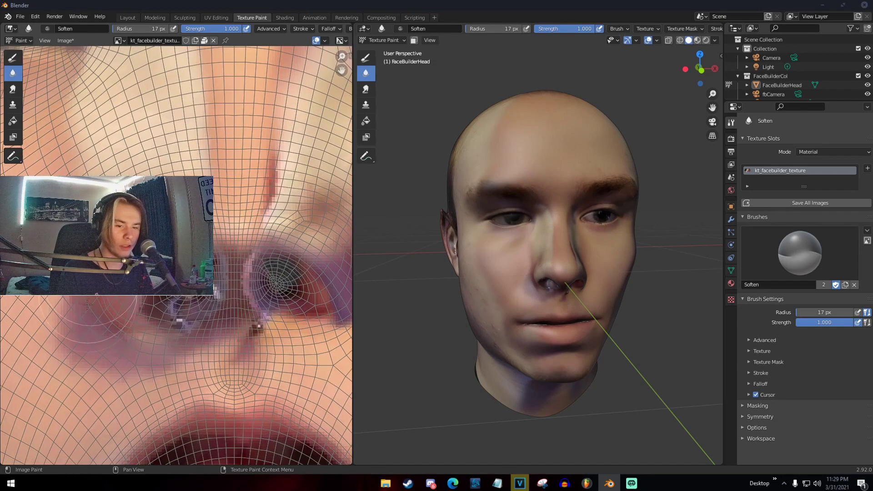
pyautogui.scroll(-3, 138, 365)
pyautogui.scroll(4, 224, 300)
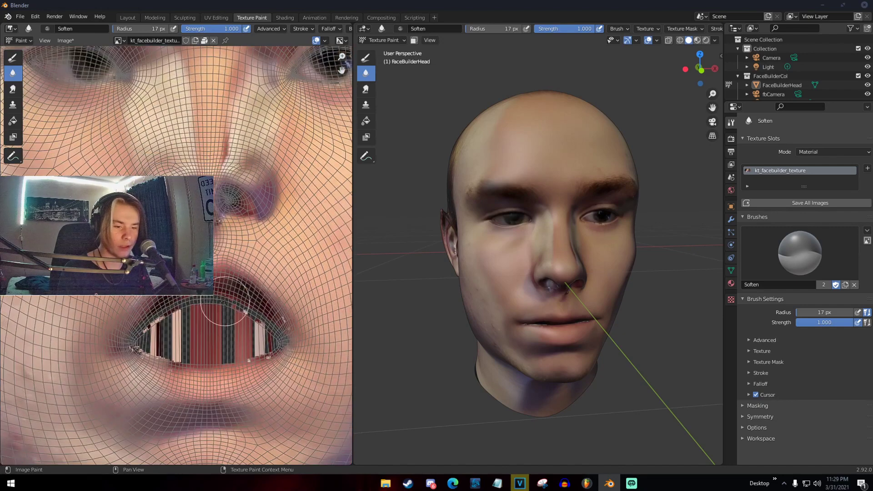
pyautogui.moveTo(133, 372)
pyautogui.mouseDown()
pyautogui.moveTo(166, 391)
pyautogui.moveTo(297, 384)
pyautogui.mouseUp()
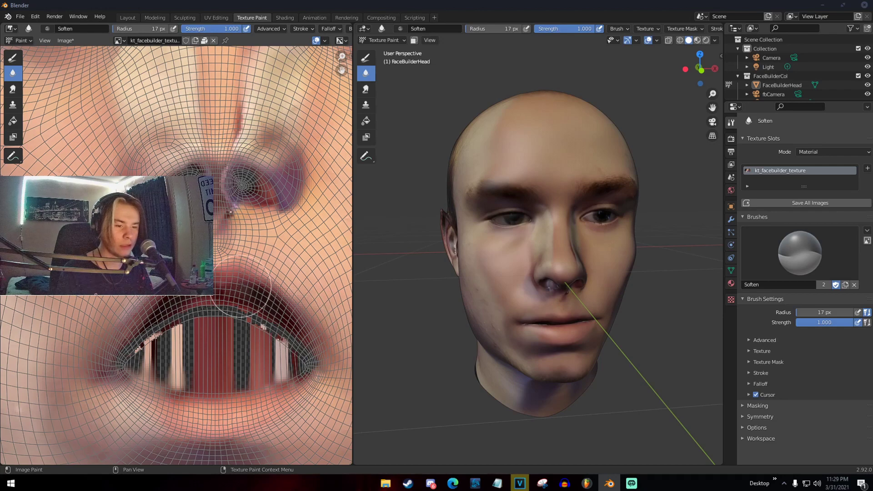
pyautogui.scroll(-3, 181, 284)
pyautogui.scroll(-1, 137, 309)
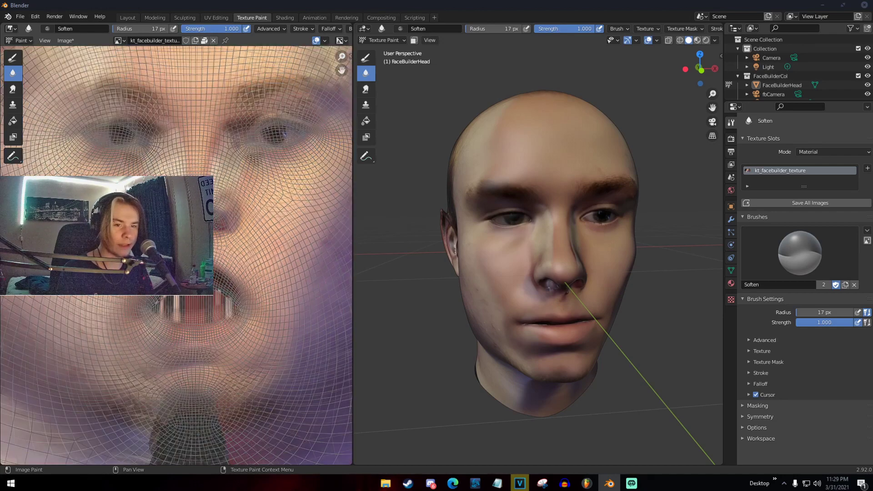
# Inspect the eye and nose regions of the face texture image for remaining seams and compare them with the 3D head
pyautogui.moveTo(136, 300); pyautogui.dragTo(141, 359, button='middle')
pyautogui.moveTo(416, 267); pyautogui.dragTo(325, 270, button='middle')
pyautogui.moveTo(502, 267); pyautogui.dragTo(594, 184, button='middle')
pyautogui.moveTo(582, 228); pyautogui.dragTo(552, 264, button='middle')
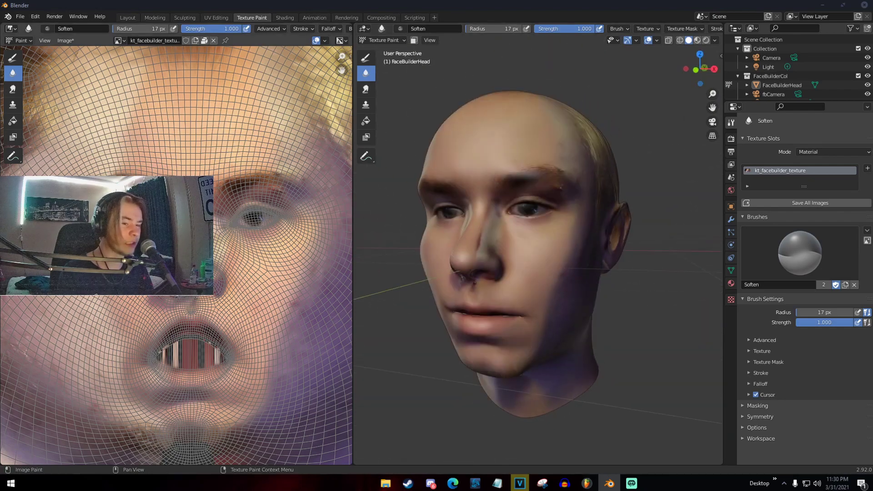
pyautogui.scroll(6, 221, 215)
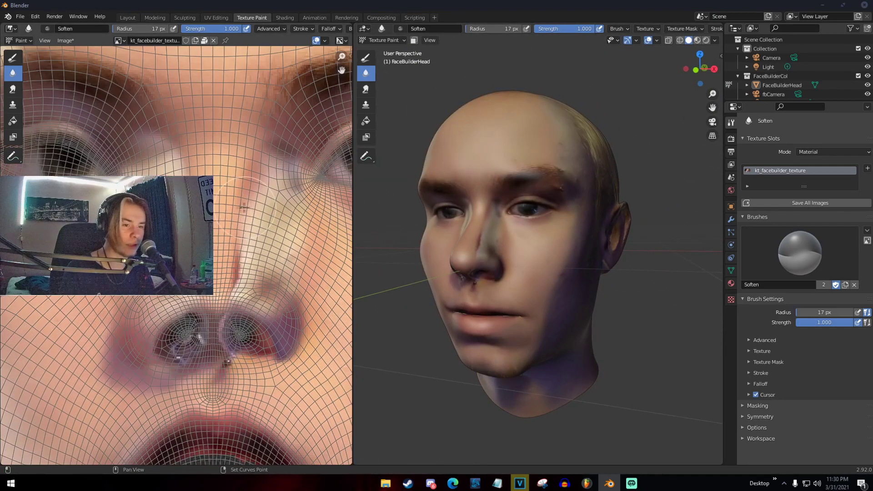
pyautogui.moveTo(261, 168); pyautogui.dragTo(96, 213, button='middle')
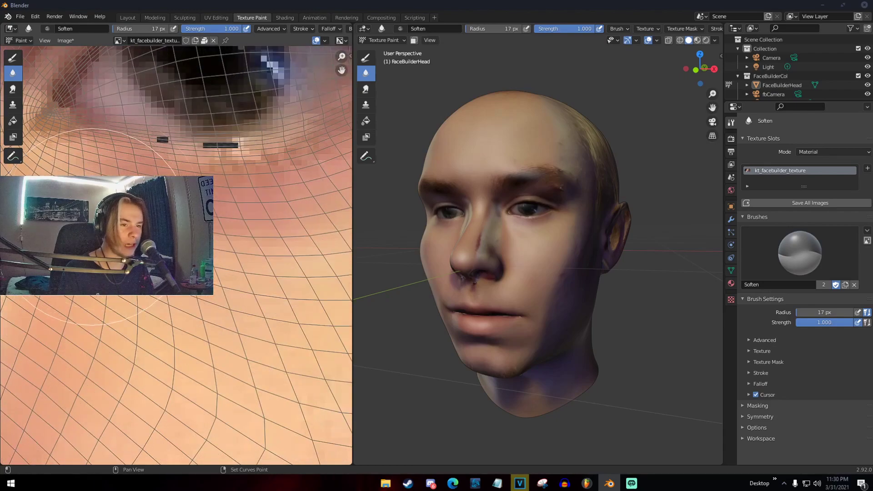
pyautogui.scroll(-3, 200, 132)
pyautogui.moveTo(228, 93); pyautogui.dragTo(218, 147, button='middle')
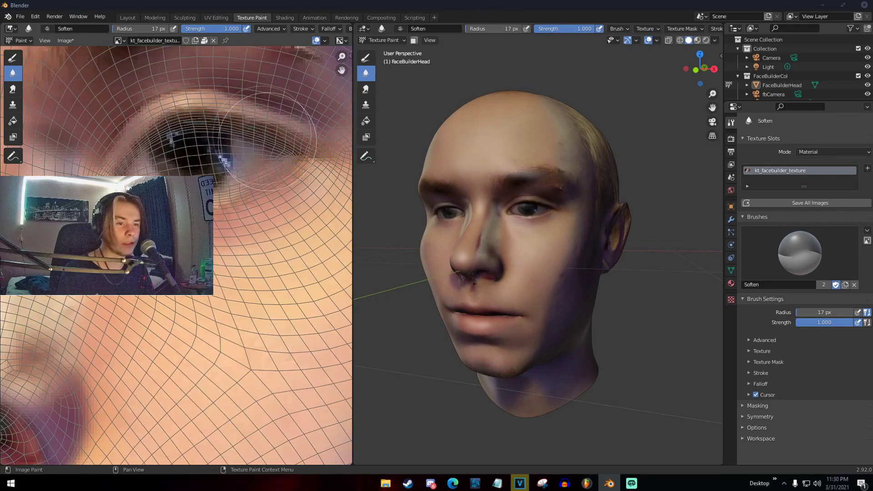
pyautogui.scroll(-3, 122, 179)
pyautogui.moveTo(125, 178); pyautogui.dragTo(325, 180, button='middle')
pyautogui.scroll(5, 187, 170)
pyautogui.scroll(-3, 190, 159)
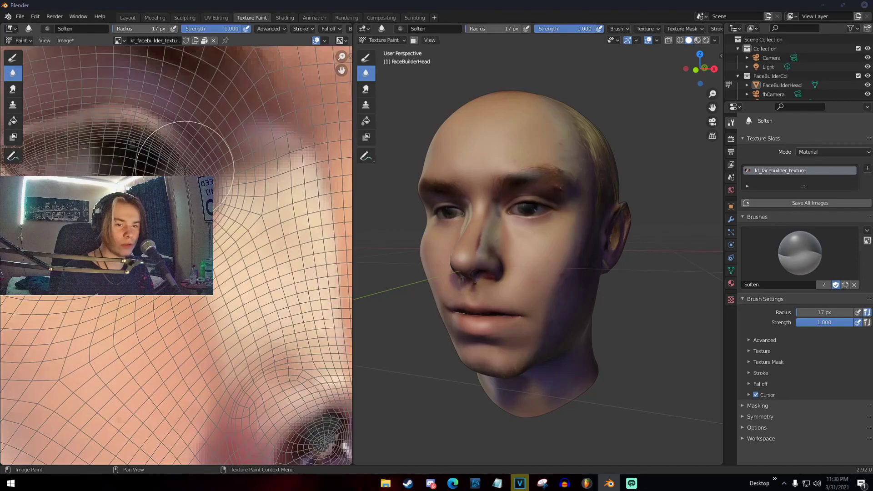
pyautogui.moveTo(187, 157); pyautogui.dragTo(275, 162, button='middle')
pyautogui.scroll(1, 274, 161)
pyautogui.scroll(-6, 234, 179)
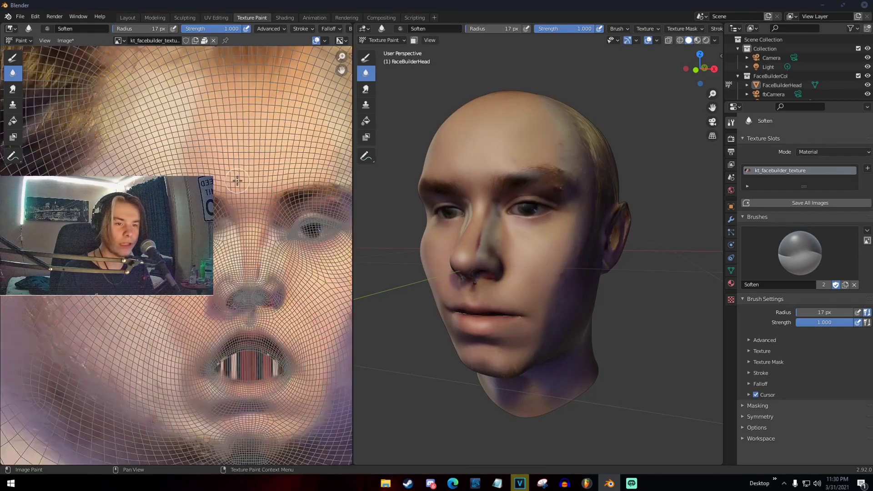
# Inspect the nose, nostrils and lips on the painted 3D head from the front, below and the sides
pyautogui.scroll(3, 224, 217)
pyautogui.moveTo(489, 243); pyautogui.dragTo(551, 250, button='middle')
pyautogui.scroll(4, 544, 245)
pyautogui.scroll(5, 260, 266)
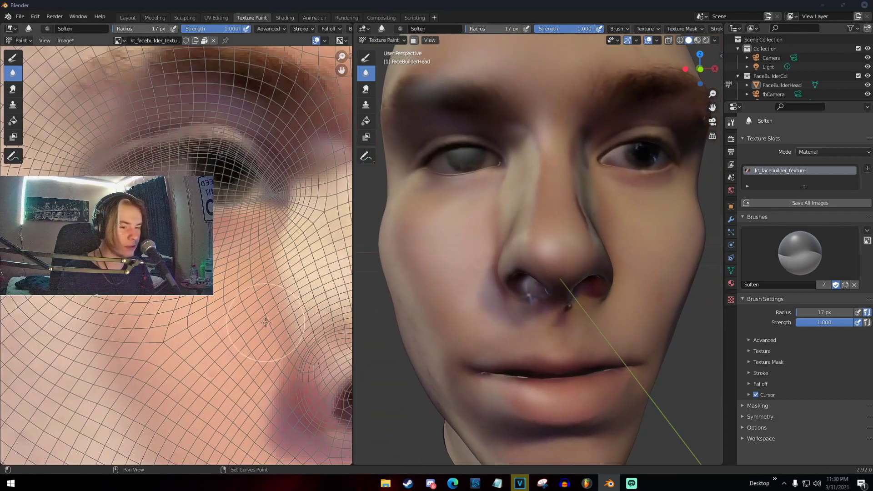
pyautogui.moveTo(595, 308); pyautogui.dragTo(587, 297, button='middle')
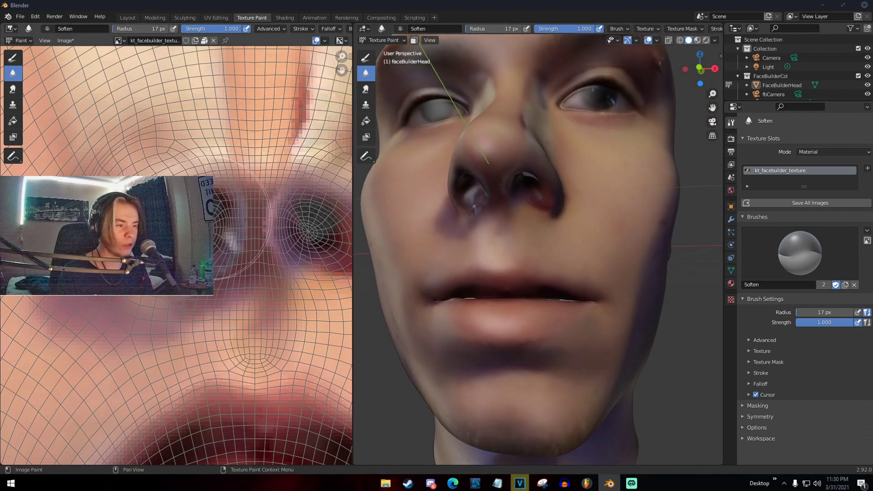
pyautogui.moveTo(550, 214); pyautogui.dragTo(642, 233, button='middle')
pyautogui.scroll(5, 631, 265)
pyautogui.scroll(-4, 631, 265)
pyautogui.moveTo(629, 265); pyautogui.dragTo(519, 244, button='middle')
pyautogui.scroll(-2, 533, 258)
pyautogui.scroll(5, 541, 245)
pyautogui.scroll(-5, 551, 226)
pyautogui.moveTo(591, 249); pyautogui.dragTo(564, 250, button='middle')
pyautogui.scroll(2, 564, 250)
# Return to the Layout workspace and set the render engine to Cycles with GPU Compute as the device
pyautogui.click(128, 18)
pyautogui.moveTo(381, 158)
pyautogui.mouseDown(button='middle')
pyautogui.moveTo(368, 181)
pyautogui.moveTo(439, 206)
pyautogui.moveTo(324, 184)
pyautogui.mouseUp(button='middle')
pyautogui.scroll(-6, 368, 181)
pyautogui.scroll(5, 439, 206)
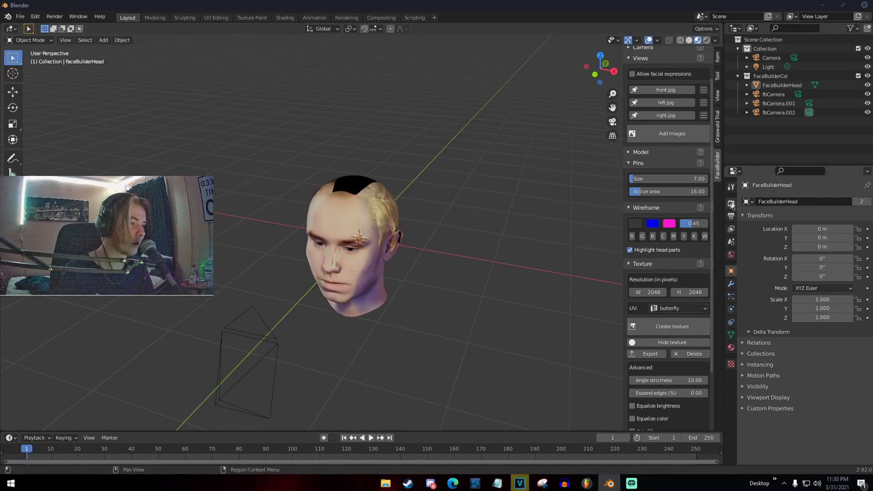
pyautogui.click(731, 203)
pyautogui.click(813, 201)
pyautogui.click(814, 231)
pyautogui.click(814, 225)
pyautogui.click(808, 246)
# Preview the head in Rendered viewport shading from another angle
pyautogui.press('z')
pyautogui.click(470, 130)
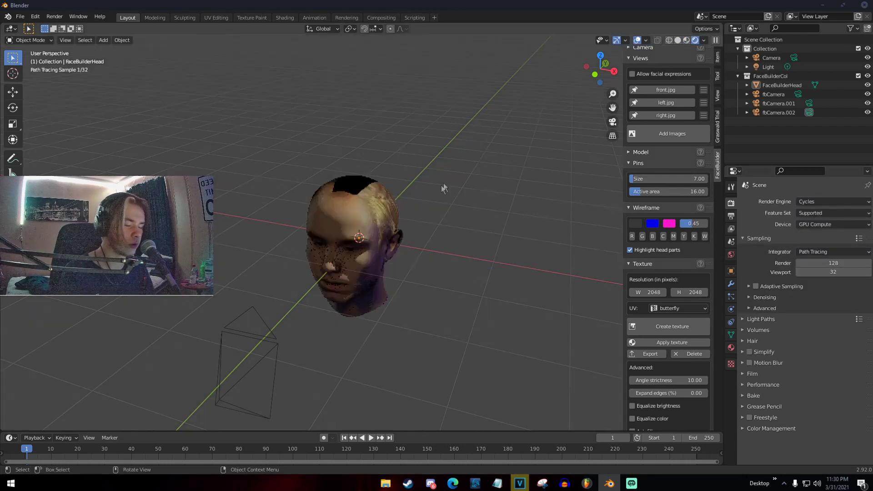
pyautogui.moveTo(446, 170); pyautogui.dragTo(465, 183, button='middle')
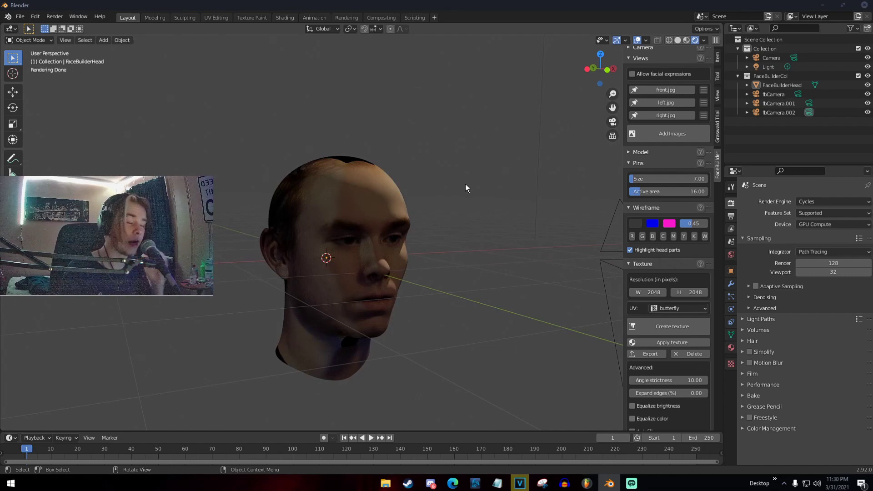
# Switch the viewport to Solid shading and select the head model
pyautogui.press('z')
pyautogui.click(544, 176)
pyautogui.moveTo(500, 182); pyautogui.dragTo(371, 206, button='middle')
pyautogui.click(370, 206)
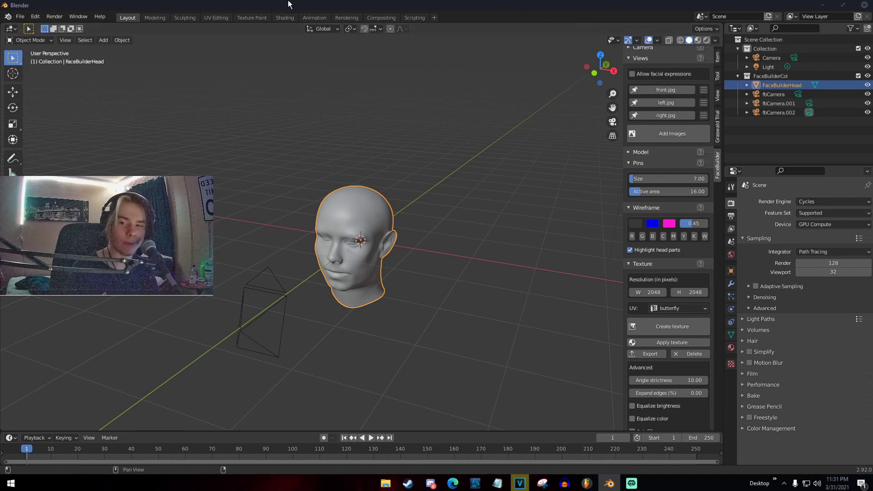
pyautogui.moveTo(215, 139); pyautogui.dragTo(251, 147, button='middle')
pyautogui.scroll(-3, 250, 146)
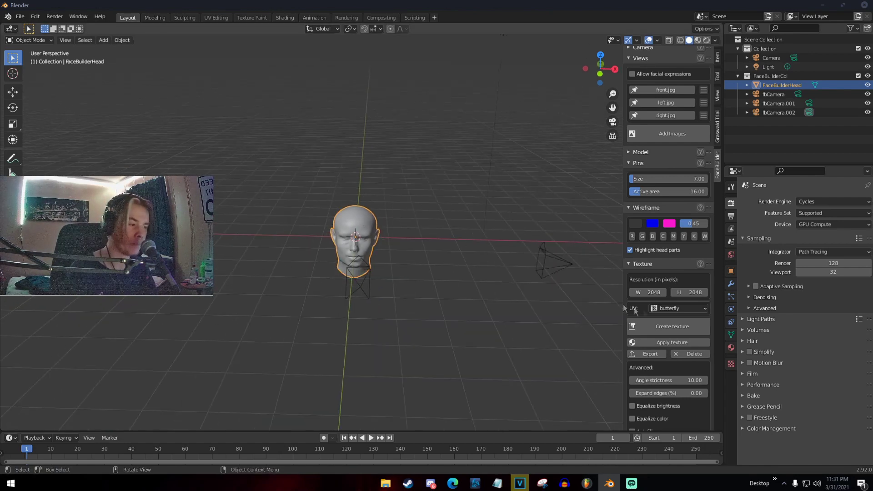
# Show the head's particle system properties and put the head in Weight Paint mode
pyautogui.click(731, 295)
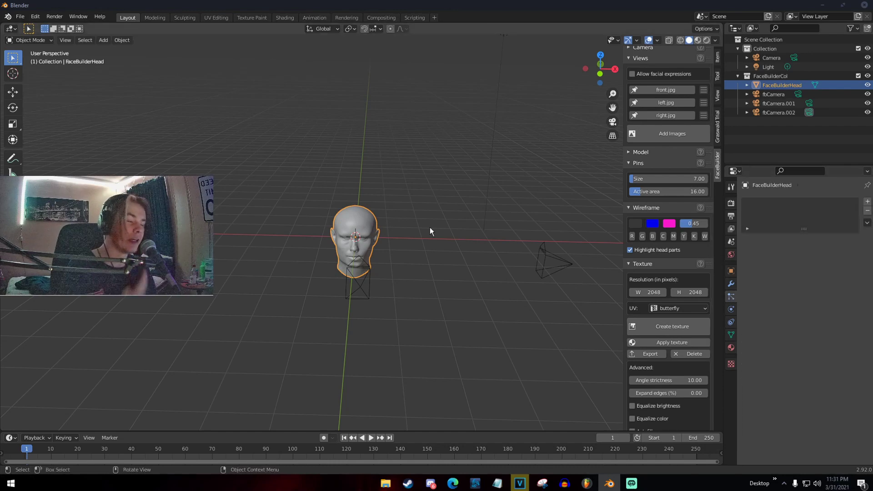
pyautogui.moveTo(429, 227); pyautogui.dragTo(442, 225, button='middle')
pyautogui.scroll(3, 351, 206)
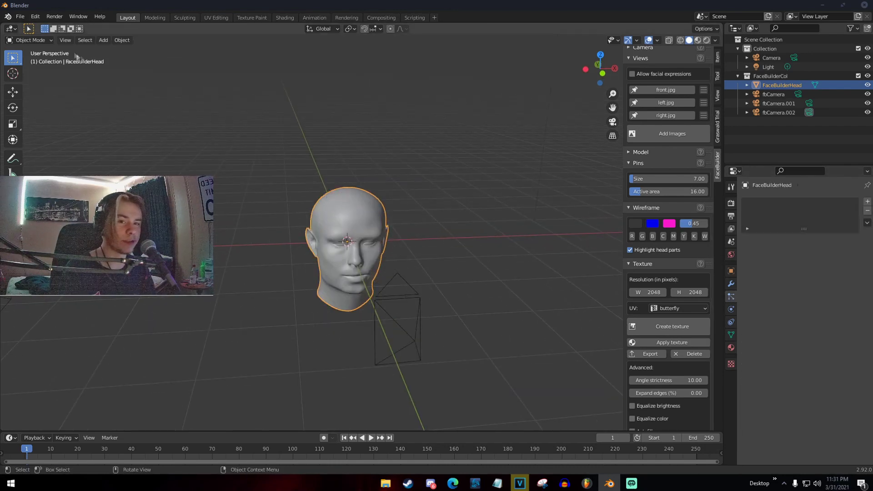
pyautogui.click(36, 39)
pyautogui.click(37, 93)
pyautogui.moveTo(304, 184); pyautogui.dragTo(375, 220, button='middle')
pyautogui.scroll(4, 342, 214)
pyautogui.scroll(-4, 338, 211)
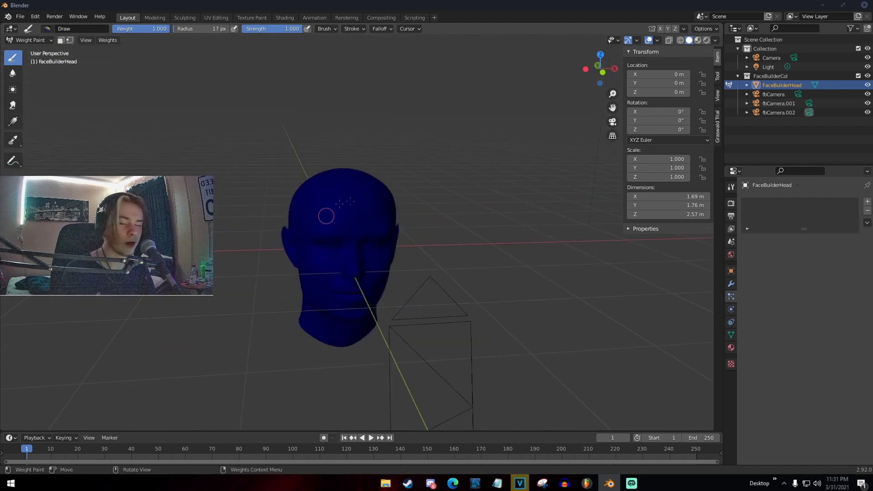
# Switch the viewport to Material Preview shading and set the weight brush radius to 74 px
pyautogui.moveTo(332, 192); pyautogui.dragTo(330, 201)
pyautogui.hotkey('ctrl', 'z')
pyautogui.moveTo(361, 208)
pyautogui.mouseDown(button='middle')
pyautogui.moveTo(404, 234)
pyautogui.moveTo(400, 243)
pyautogui.mouseUp(button='middle')
pyautogui.press('z')
pyautogui.click(418, 280)
pyautogui.scroll(5, 401, 241)
pyautogui.press('f')
pyautogui.click(382, 217)
pyautogui.scroll(-3, 377, 212)
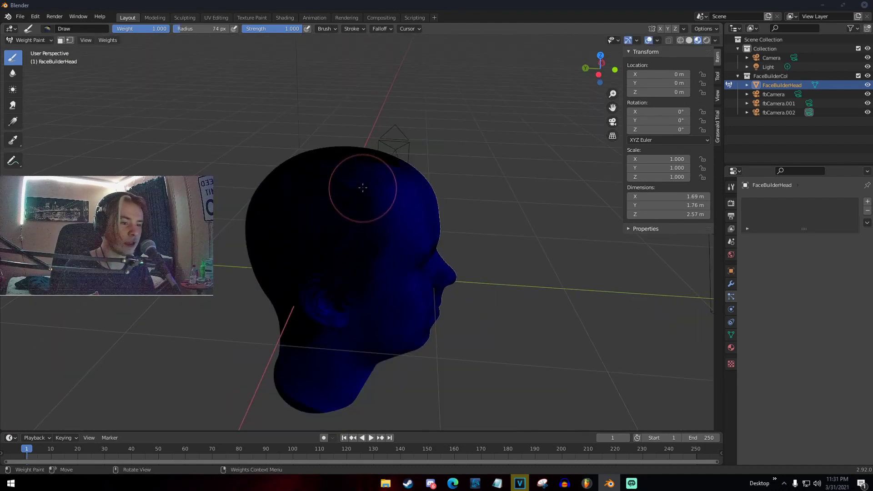
# Paint weight 1.000 over the hair area on the right side of the head, from the hairline to above and behind the ear
pyautogui.moveTo(363, 188); pyautogui.dragTo(386, 206, button='middle')
pyautogui.moveTo(390, 211)
pyautogui.mouseDown()
pyautogui.moveTo(324, 220)
pyautogui.moveTo(332, 223)
pyautogui.mouseUp()
pyautogui.moveTo(327, 230); pyautogui.dragTo(347, 182, button='middle')
pyautogui.moveTo(347, 182)
pyautogui.mouseDown()
pyautogui.moveTo(351, 281)
pyautogui.moveTo(316, 249)
pyautogui.mouseUp()
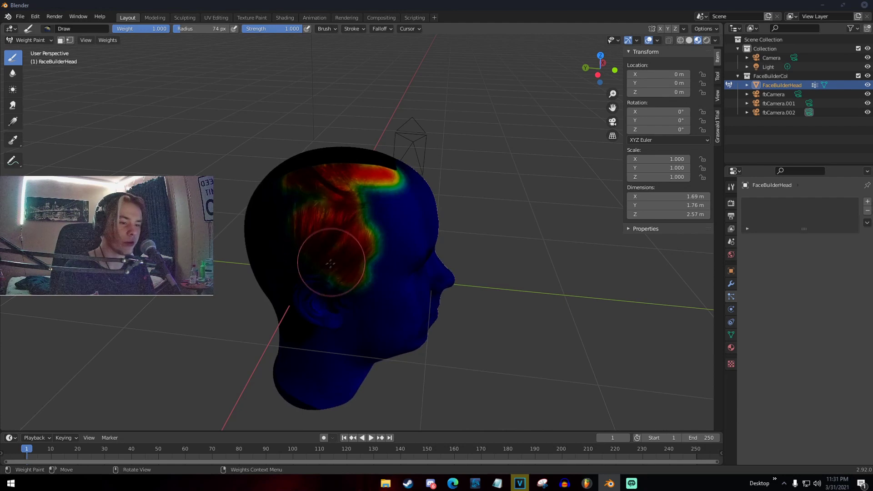
pyautogui.scroll(2, 327, 266)
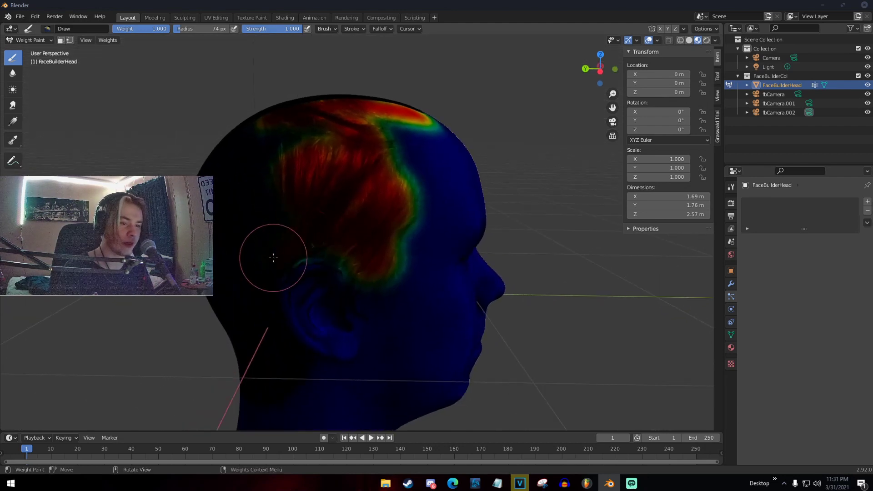
pyautogui.moveTo(269, 207); pyautogui.dragTo(370, 200, button='middle')
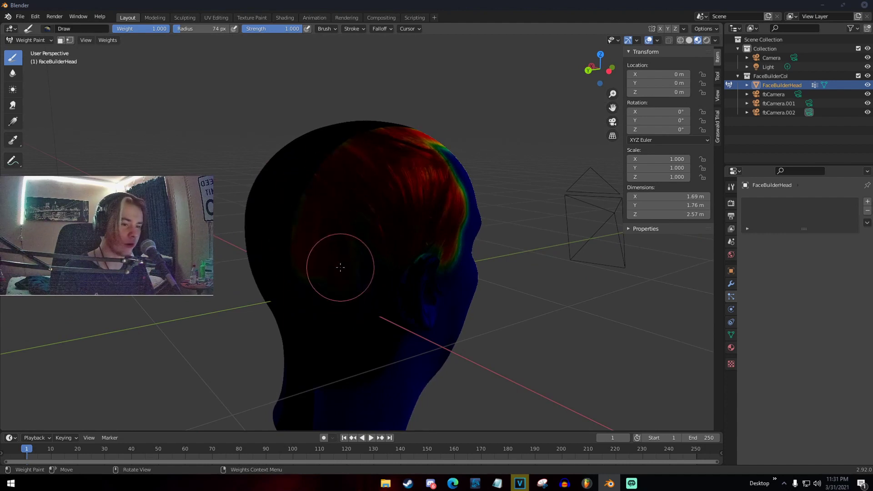
# Enlarge the weight brush radius to 109 px and paint the back of the head down behind the right ear
pyautogui.moveTo(339, 263); pyautogui.dragTo(348, 260, button='middle')
pyautogui.press('f')
pyautogui.moveTo(358, 272)
pyautogui.mouseDown()
pyautogui.moveTo(364, 304)
pyautogui.moveTo(388, 291)
pyautogui.moveTo(422, 231)
pyautogui.moveTo(390, 307)
pyautogui.mouseUp()
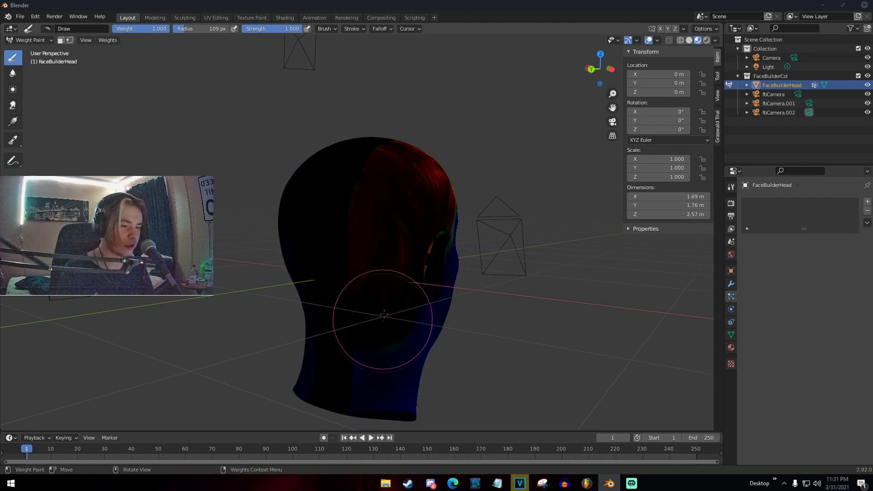
# Paint weight 1.000 over the crown on the right half of the head and switch the viewport to Solid shading
pyautogui.scroll(-2, 382, 305)
pyautogui.moveTo(400, 254)
pyautogui.mouseDown(button='middle')
pyautogui.moveTo(411, 233)
pyautogui.moveTo(347, 261)
pyautogui.moveTo(306, 267)
pyautogui.mouseUp(button='middle')
pyautogui.scroll(3, 347, 260)
pyautogui.moveTo(323, 236)
pyautogui.mouseDown()
pyautogui.moveTo(266, 202)
pyautogui.moveTo(270, 177)
pyautogui.moveTo(277, 192)
pyautogui.mouseUp()
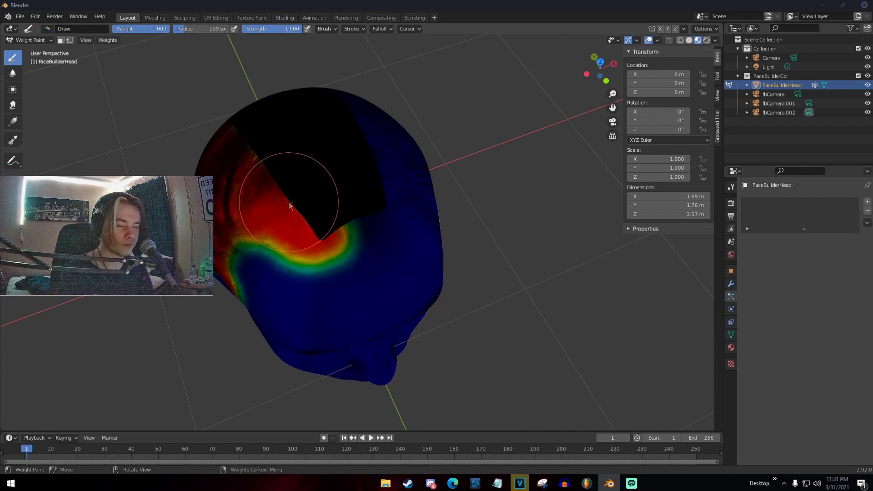
pyautogui.press('z')
pyautogui.click(339, 206)
# Fill the remaining gaps in the full-weight area on the top and right side of the scalp
pyautogui.moveTo(340, 206); pyautogui.dragTo(400, 264, button='middle')
pyautogui.moveTo(399, 264)
pyautogui.mouseDown()
pyautogui.moveTo(287, 286)
pyautogui.moveTo(196, 273)
pyautogui.mouseUp()
pyautogui.moveTo(195, 273); pyautogui.dragTo(448, 146, button='middle')
pyautogui.moveTo(448, 146)
pyautogui.mouseDown()
pyautogui.moveTo(449, 205)
pyautogui.moveTo(477, 235)
pyautogui.moveTo(433, 378)
pyautogui.moveTo(459, 341)
pyautogui.mouseUp()
pyautogui.moveTo(469, 226)
pyautogui.mouseDown(button='middle')
pyautogui.moveTo(460, 232)
pyautogui.moveTo(364, 182)
pyautogui.moveTo(259, 204)
pyautogui.mouseUp(button='middle')
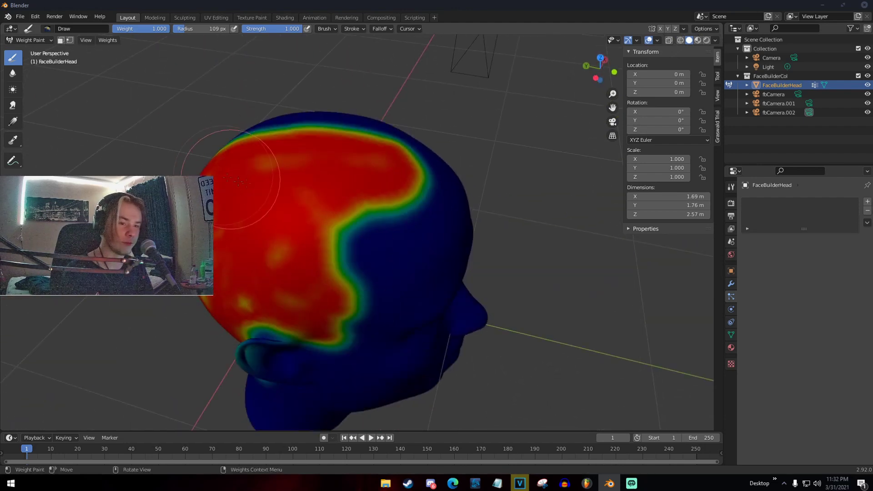
pyautogui.moveTo(231, 262)
pyautogui.mouseDown()
pyautogui.moveTo(263, 254)
pyautogui.moveTo(311, 273)
pyautogui.moveTo(317, 245)
pyautogui.mouseUp()
# Paint the back of the head with full weight along the midline down to the nape
pyautogui.moveTo(317, 245)
pyautogui.mouseDown(button='middle')
pyautogui.moveTo(327, 218)
pyautogui.moveTo(339, 248)
pyautogui.mouseUp(button='middle')
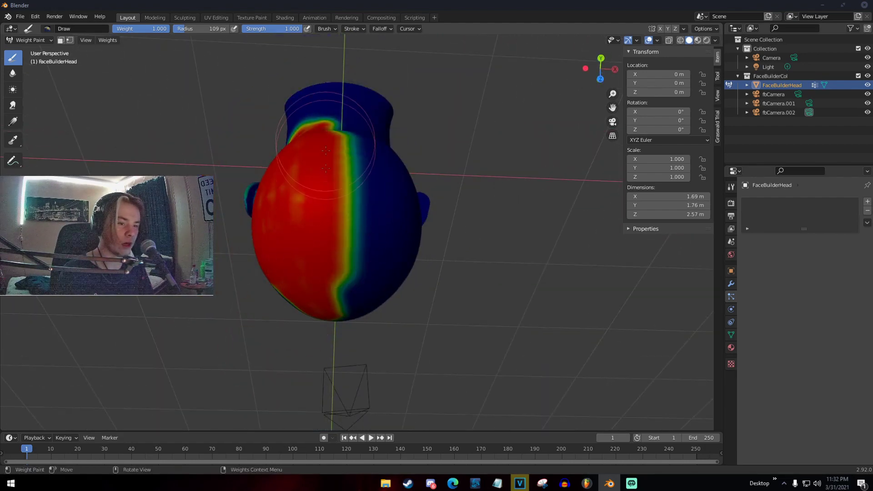
pyautogui.moveTo(332, 117); pyautogui.dragTo(336, 143, button='middle')
pyautogui.moveTo(336, 150); pyautogui.dragTo(326, 187)
pyautogui.moveTo(326, 189)
pyautogui.mouseDown(button='middle')
pyautogui.moveTo(352, 118)
pyautogui.moveTo(332, 150)
pyautogui.moveTo(370, 189)
pyautogui.moveTo(315, 168)
pyautogui.mouseUp(button='middle')
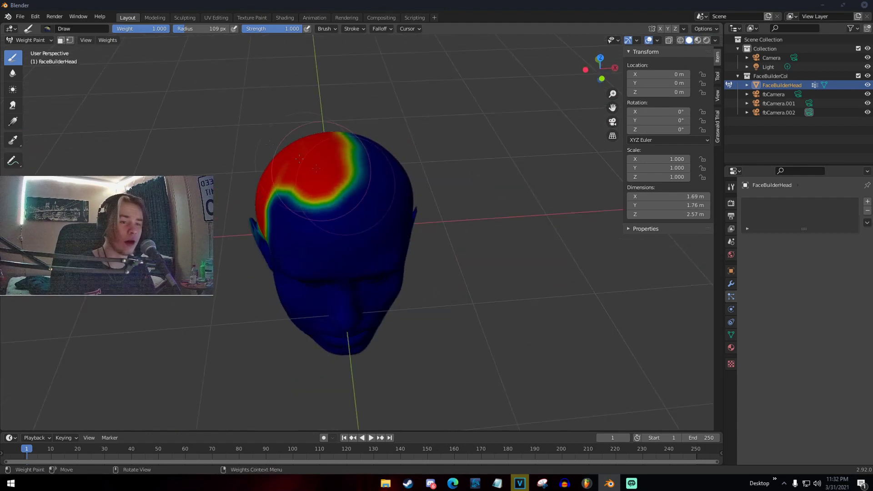
# Return the head to Object Mode and add a particle system of type Hair to it
pyautogui.click(23, 40)
pyautogui.click(28, 50)
pyautogui.moveTo(339, 180)
pyautogui.mouseDown(button='middle')
pyautogui.moveTo(351, 169)
pyautogui.moveTo(363, 185)
pyautogui.mouseUp(button='middle')
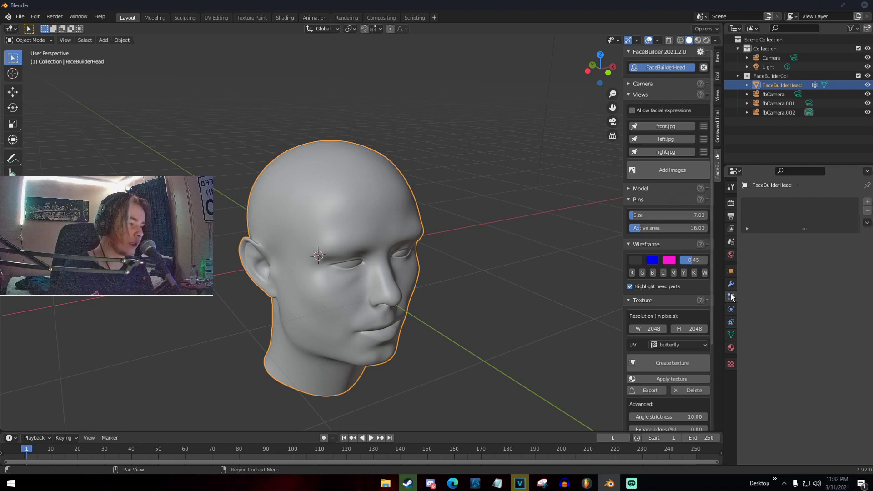
pyautogui.click(868, 201)
pyautogui.click(826, 255)
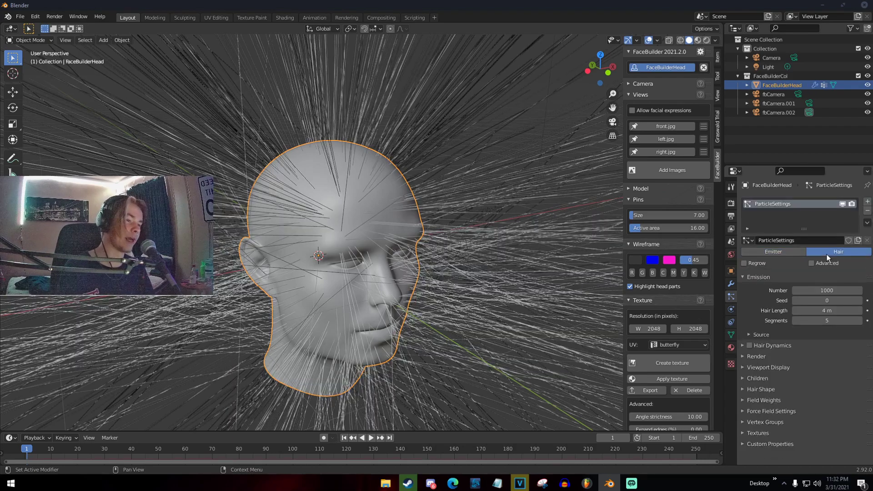
pyautogui.moveTo(327, 150); pyautogui.dragTo(263, 91, button='middle')
pyautogui.scroll(-4, 255, 145)
pyautogui.moveTo(418, 269); pyautogui.dragTo(351, 343, button='middle')
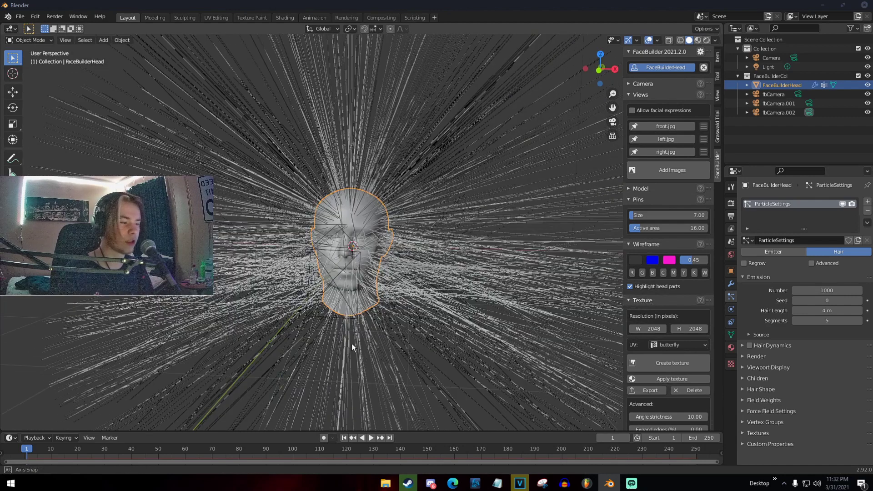
pyautogui.scroll(2, 350, 345)
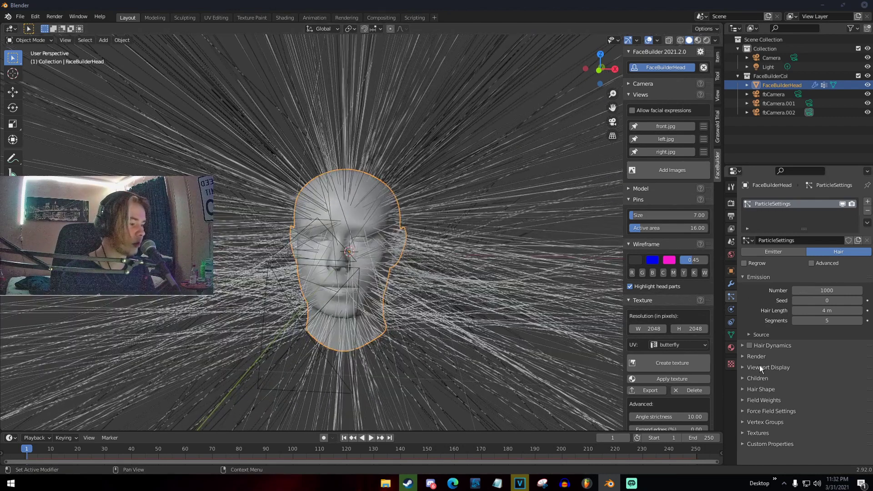
# Limit the hair's density to the painted vertex group named Group
pyautogui.click(755, 423)
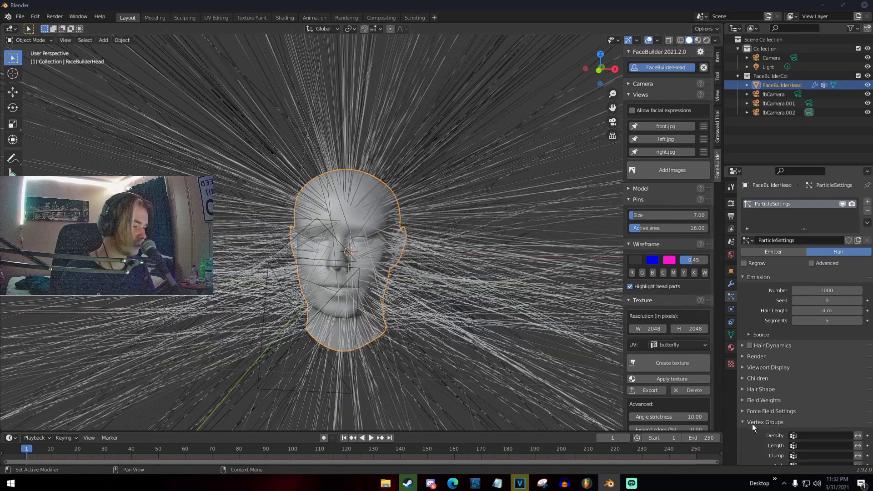
pyautogui.scroll(-2, 764, 420)
pyautogui.click(807, 400)
pyautogui.click(780, 304)
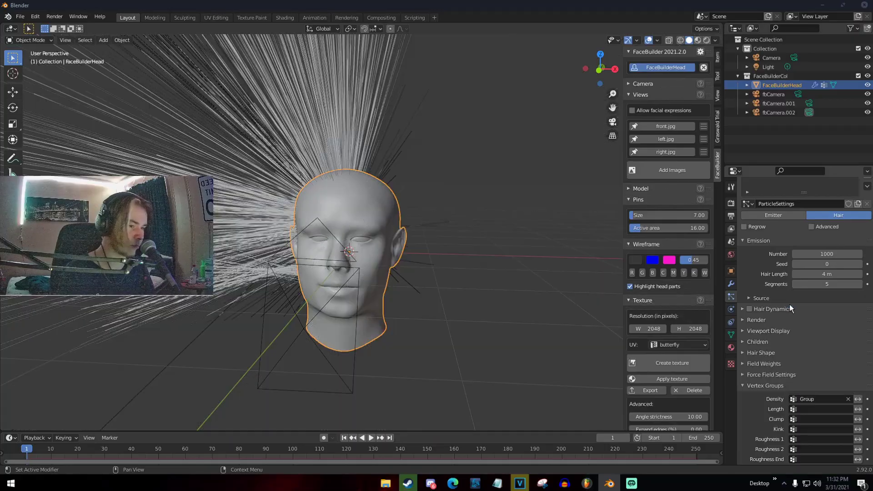
# Set the hair length to 0.5 m and inspect the hair around the head
pyautogui.moveTo(423, 261); pyautogui.dragTo(459, 206, button='middle')
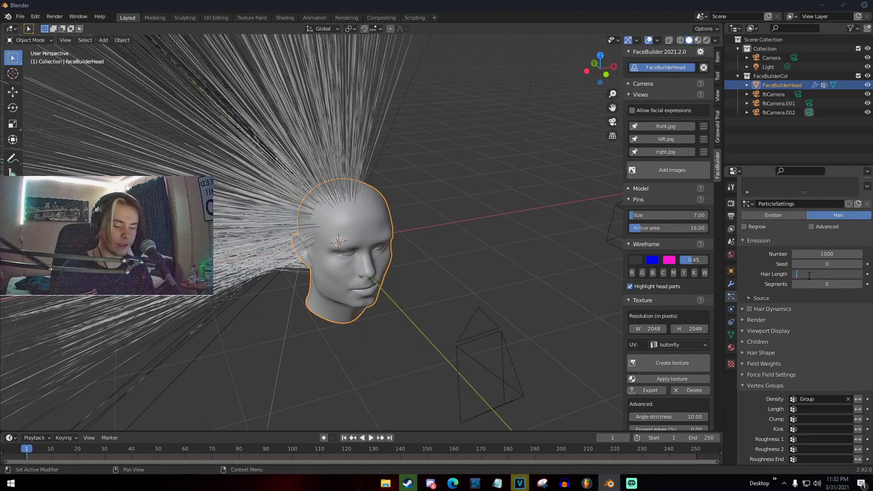
pyautogui.write('0.5')
pyautogui.press('Return')
pyautogui.moveTo(388, 111); pyautogui.dragTo(367, 78, button='middle')
pyautogui.scroll(3, 392, 151)
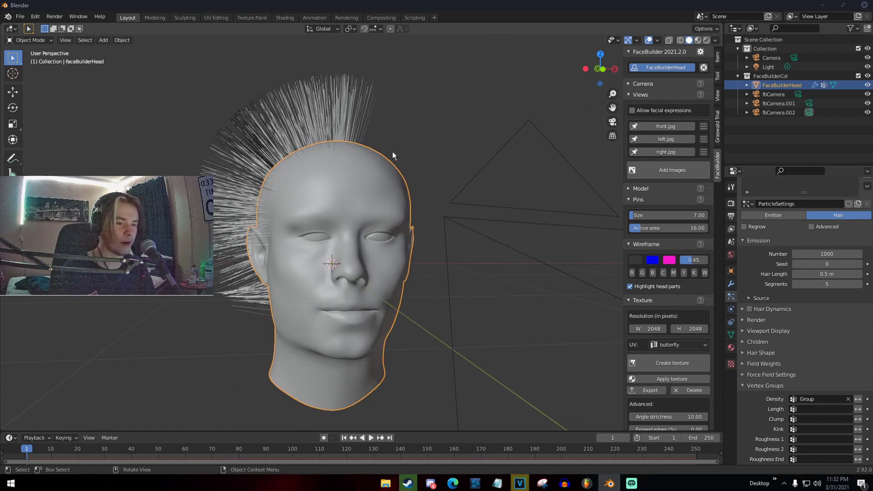
pyautogui.moveTo(392, 152); pyautogui.dragTo(379, 166, button='middle')
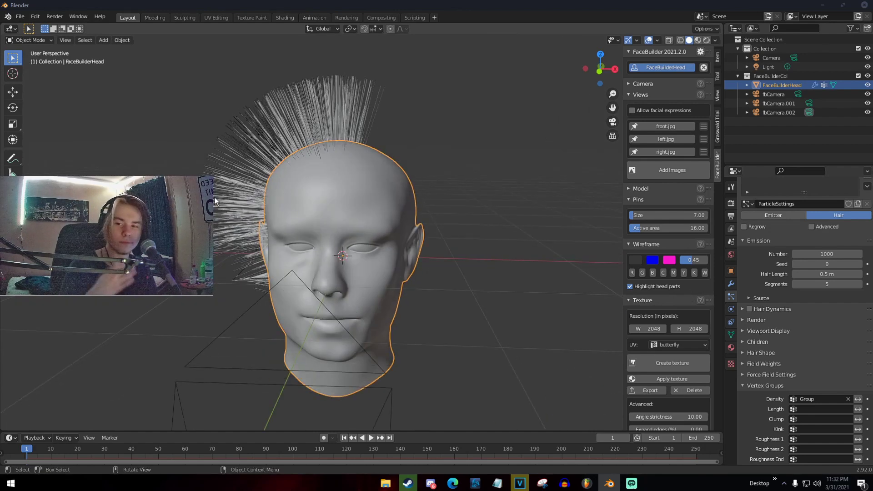
pyautogui.moveTo(315, 190); pyautogui.dragTo(409, 221, button='middle')
pyautogui.moveTo(482, 211); pyautogui.dragTo(398, 214, button='middle')
pyautogui.scroll(-4, 399, 230)
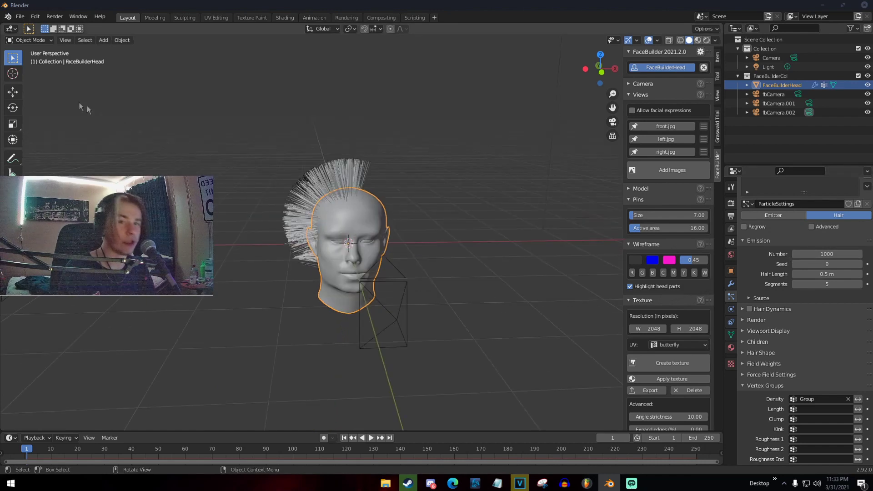
pyautogui.scroll(3, 411, 198)
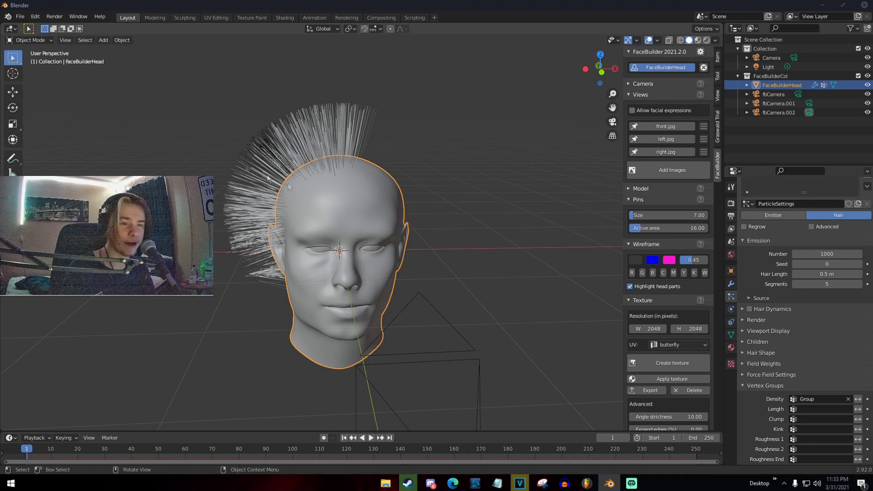
# Put the head in Particle Edit mode and set the comb brush radius to 59 px
pyautogui.click(30, 42)
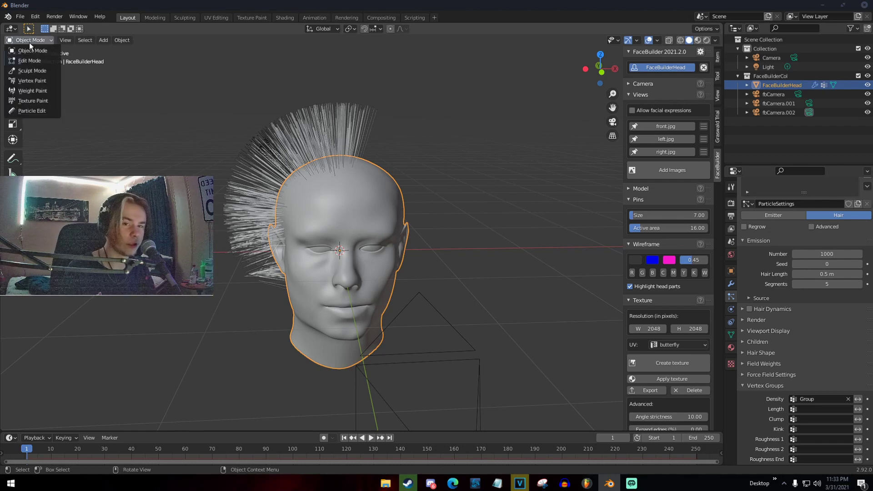
pyautogui.click(35, 110)
pyautogui.moveTo(152, 138); pyautogui.dragTo(340, 144, button='middle')
pyautogui.scroll(-3, 475, 174)
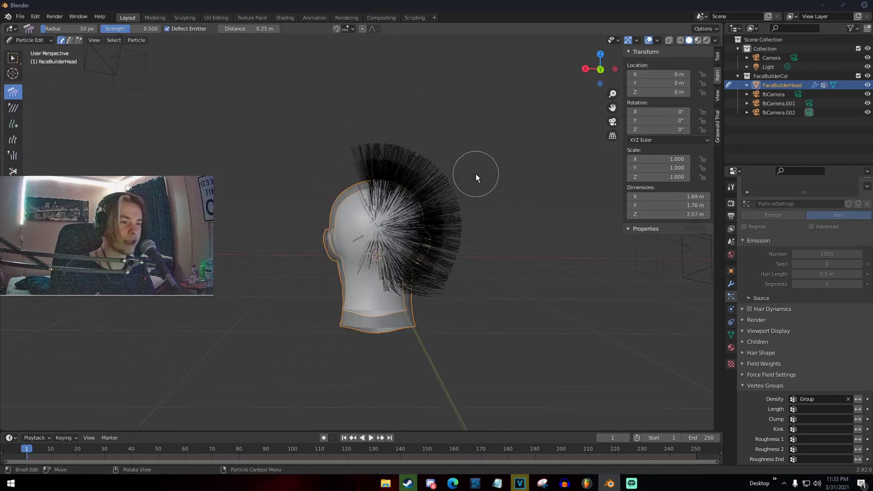
pyautogui.press('f')
pyautogui.click(367, 158)
# Comb the hair on the crown and back of the head down against the scalp
pyautogui.moveTo(352, 166)
pyautogui.mouseDown()
pyautogui.moveTo(370, 156)
pyautogui.moveTo(421, 176)
pyautogui.moveTo(435, 195)
pyautogui.moveTo(430, 235)
pyautogui.mouseUp()
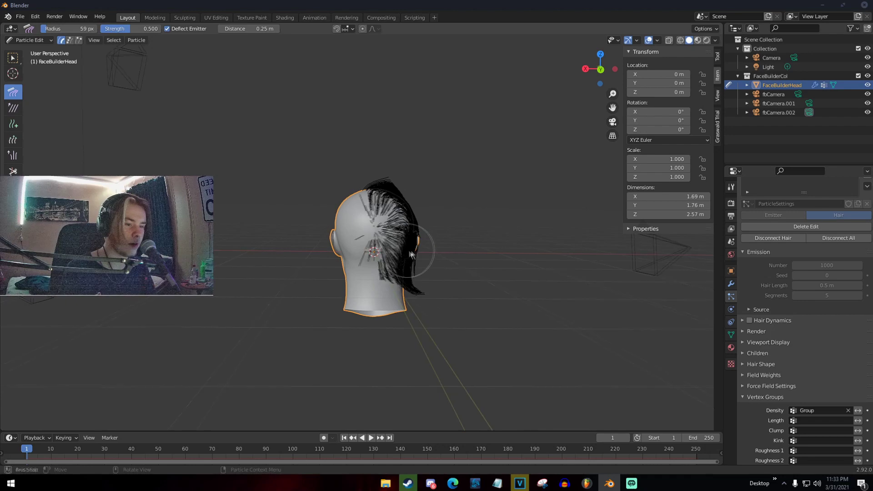
pyautogui.moveTo(407, 254); pyautogui.dragTo(478, 244, button='middle')
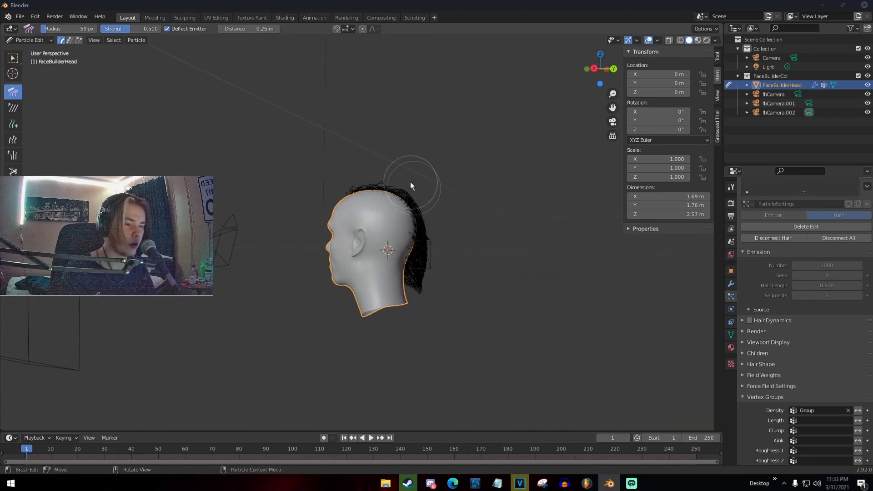
pyautogui.moveTo(412, 190); pyautogui.dragTo(487, 199, button='middle')
pyautogui.moveTo(411, 255); pyautogui.dragTo(326, 172, button='middle')
pyautogui.moveTo(307, 223); pyautogui.dragTo(288, 218, button='middle')
pyautogui.scroll(4, 299, 217)
pyautogui.moveTo(274, 181); pyautogui.dragTo(268, 181)
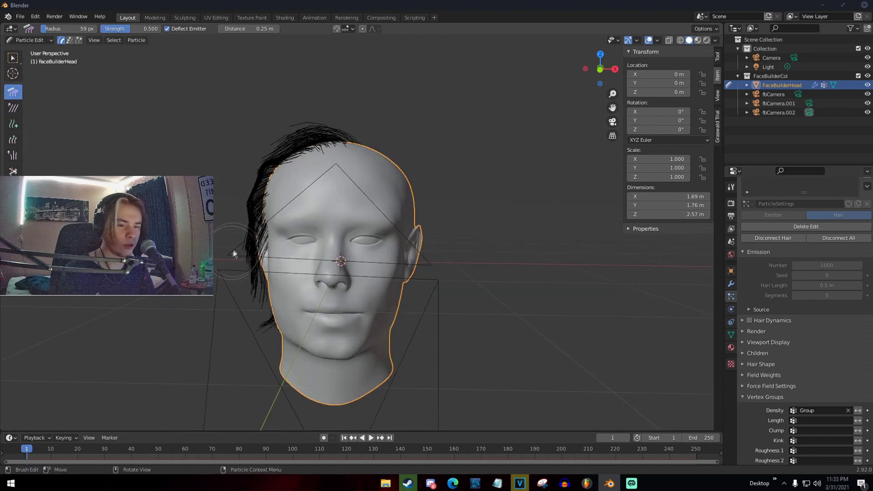
# Comb the front and side hair down over the right temple and back around the ear
pyautogui.moveTo(303, 150); pyautogui.dragTo(370, 229, button='middle')
pyautogui.moveTo(371, 237); pyautogui.dragTo(382, 270)
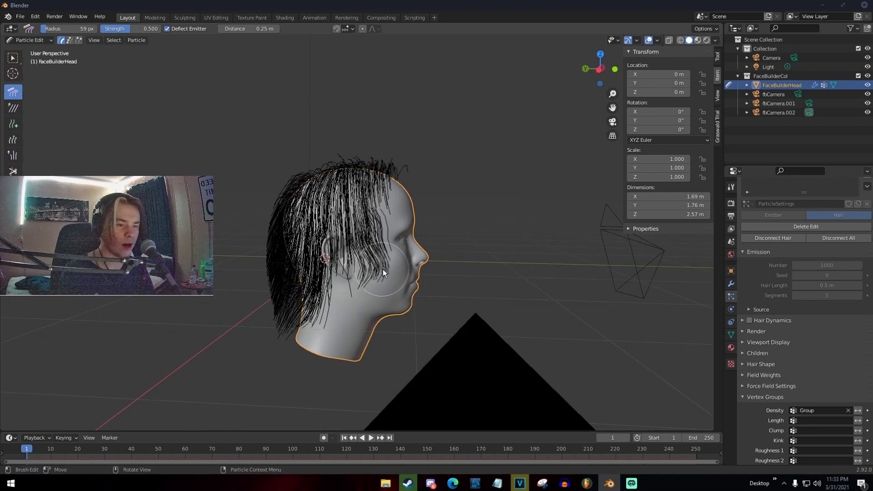
pyautogui.moveTo(374, 196)
pyautogui.mouseDown()
pyautogui.moveTo(392, 206)
pyautogui.moveTo(378, 249)
pyautogui.moveTo(389, 269)
pyautogui.mouseUp()
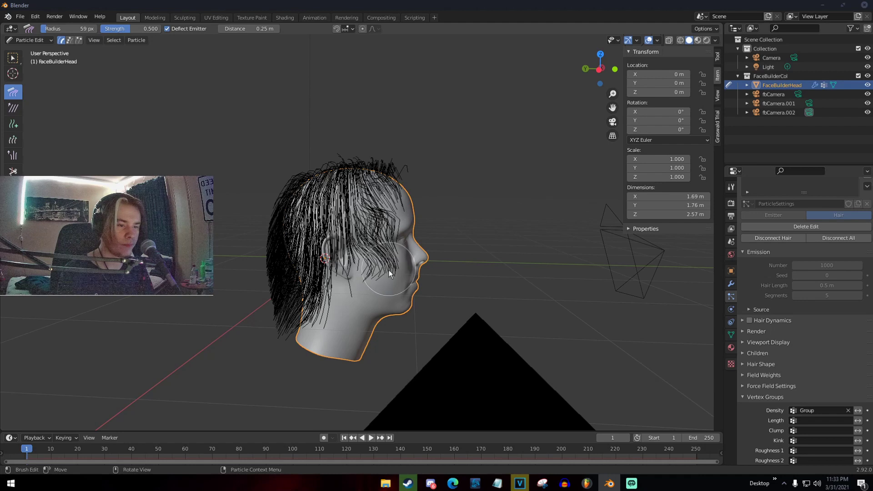
pyautogui.moveTo(390, 203); pyautogui.dragTo(395, 246)
pyautogui.moveTo(390, 187)
pyautogui.mouseDown()
pyautogui.moveTo(398, 198)
pyautogui.moveTo(390, 233)
pyautogui.moveTo(346, 243)
pyautogui.moveTo(327, 261)
pyautogui.moveTo(340, 267)
pyautogui.moveTo(330, 231)
pyautogui.mouseUp()
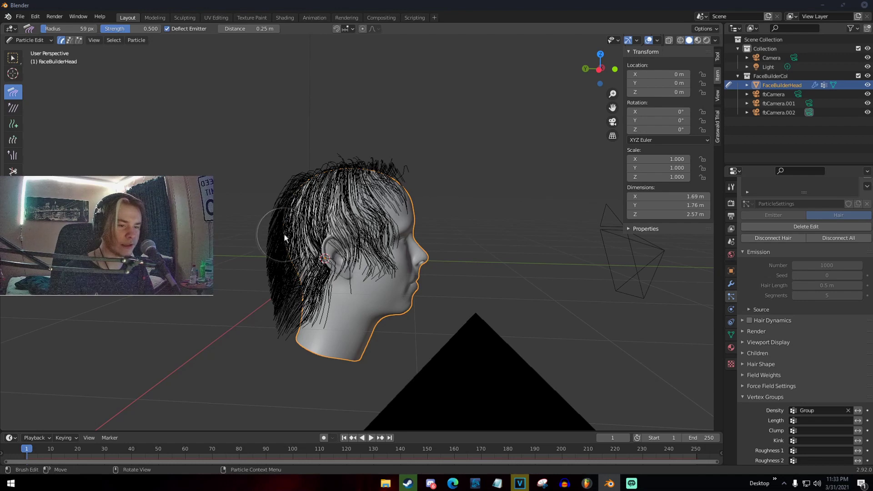
pyautogui.moveTo(285, 237); pyautogui.dragTo(300, 233, button='middle')
pyautogui.moveTo(273, 266); pyautogui.dragTo(98, 147, button='middle')
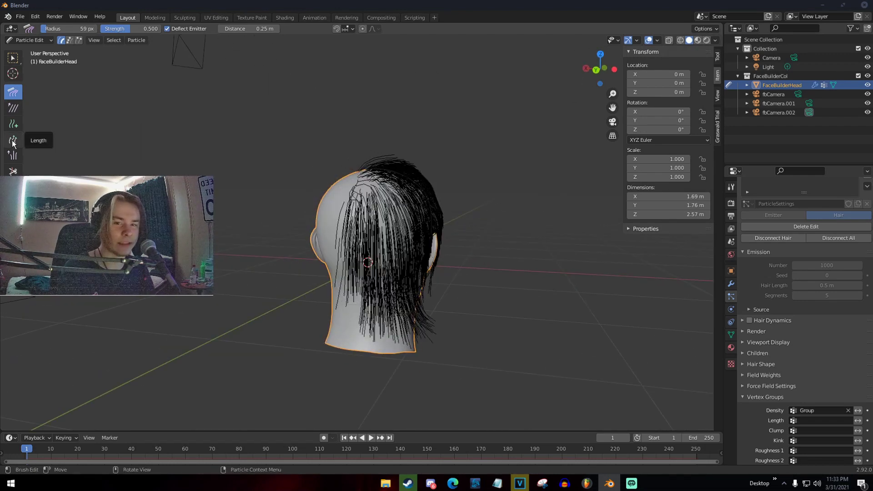
# Cut the back hair straight across at the nape, then comb the trimmed ends and the strands near the midline
pyautogui.click(13, 172)
pyautogui.moveTo(353, 324)
pyautogui.mouseDown()
pyautogui.moveTo(401, 332)
pyautogui.moveTo(406, 318)
pyautogui.moveTo(383, 321)
pyautogui.mouseUp()
pyautogui.click(13, 92)
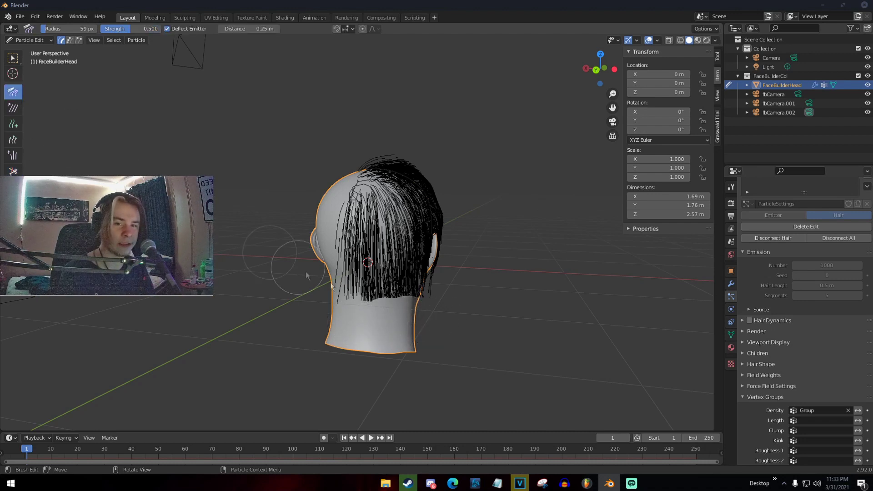
pyautogui.moveTo(384, 293); pyautogui.dragTo(390, 301)
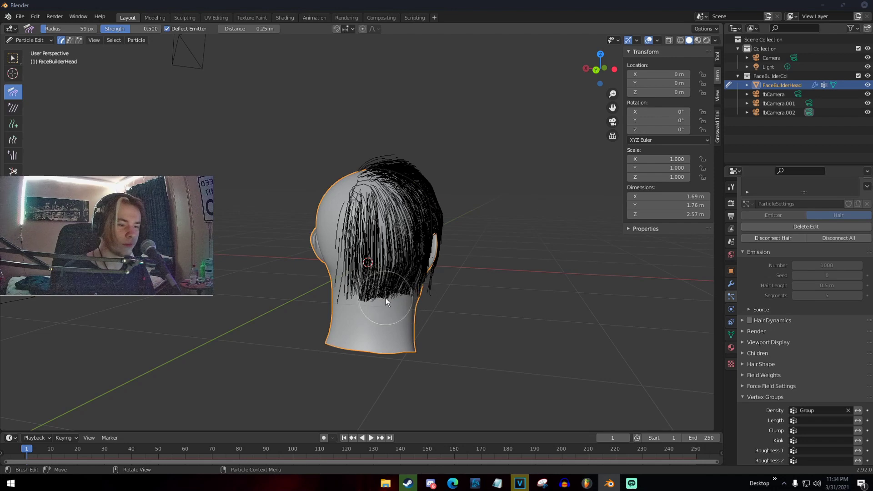
pyautogui.moveTo(334, 240); pyautogui.dragTo(353, 257)
# Comb the hair ends beside the right cheek and ear with the Comb brush
pyautogui.moveTo(362, 200); pyautogui.dragTo(274, 222, button='middle')
pyautogui.moveTo(285, 255); pyautogui.dragTo(324, 264, button='middle')
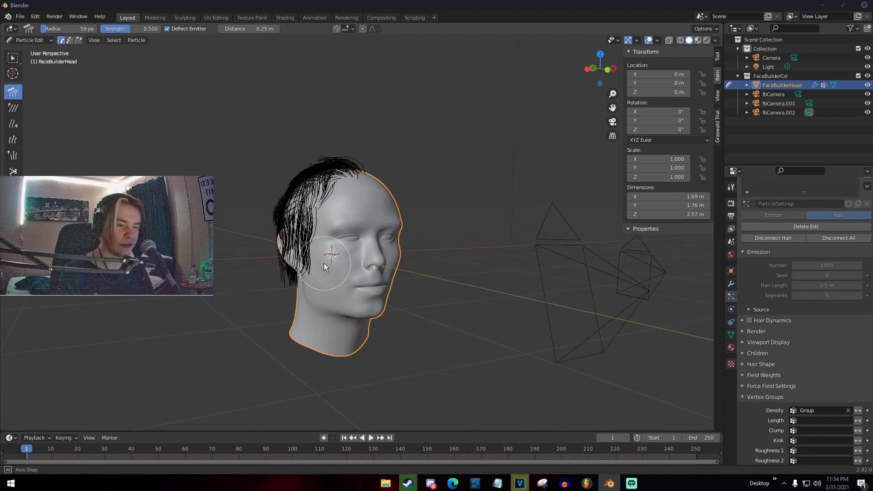
pyautogui.click(13, 139)
pyautogui.moveTo(255, 278); pyautogui.dragTo(255, 249, button='middle')
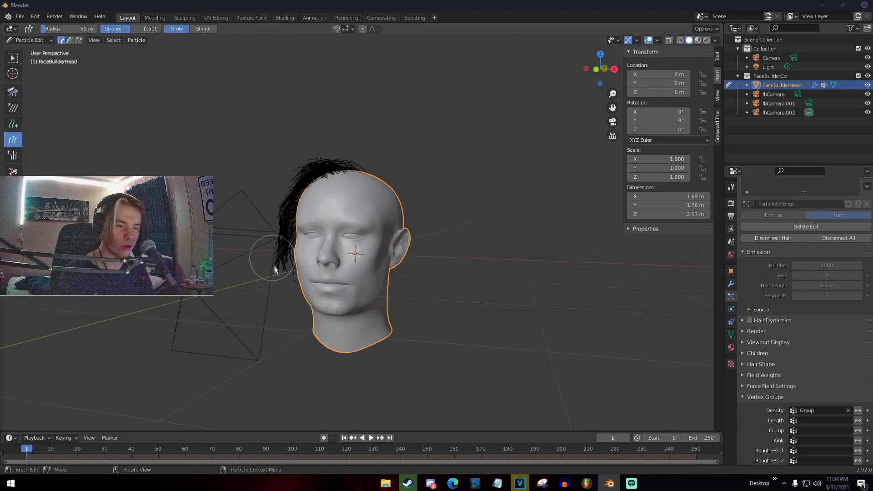
pyautogui.click(13, 92)
pyautogui.moveTo(86, 132); pyautogui.dragTo(269, 274, button='middle')
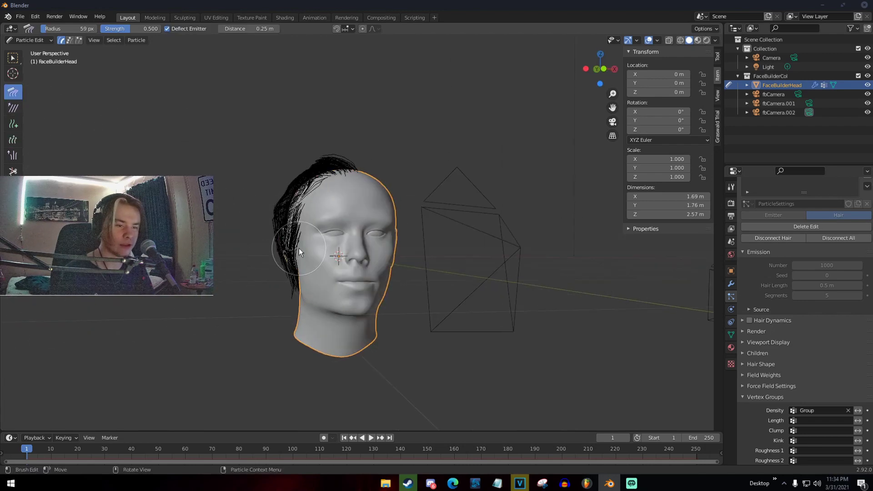
pyautogui.moveTo(283, 257)
pyautogui.mouseDown()
pyautogui.moveTo(289, 280)
pyautogui.moveTo(287, 258)
pyautogui.mouseUp()
pyautogui.moveTo(287, 258); pyautogui.dragTo(301, 187, button='middle')
# Return to Object Mode and give the hair interpolated children with display amount 5 and render amount 5
pyautogui.click(32, 41)
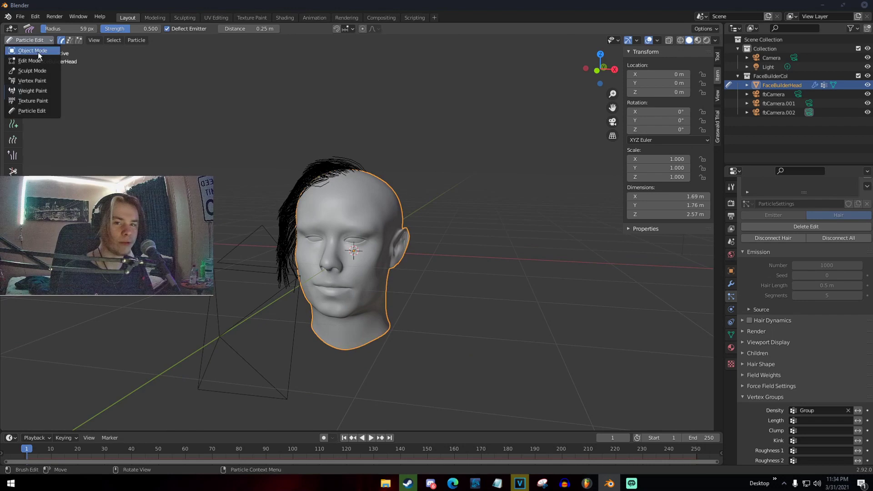
pyautogui.click(38, 52)
pyautogui.moveTo(273, 195); pyautogui.dragTo(323, 194, button='middle')
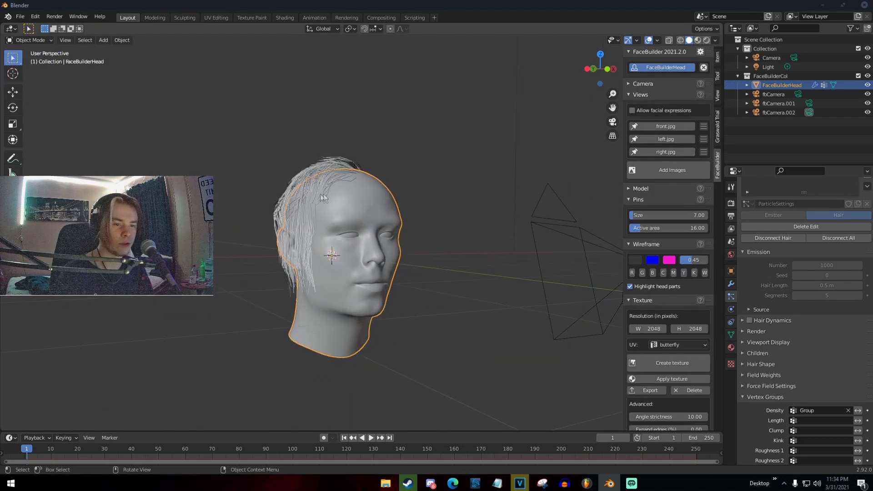
pyautogui.click(751, 354)
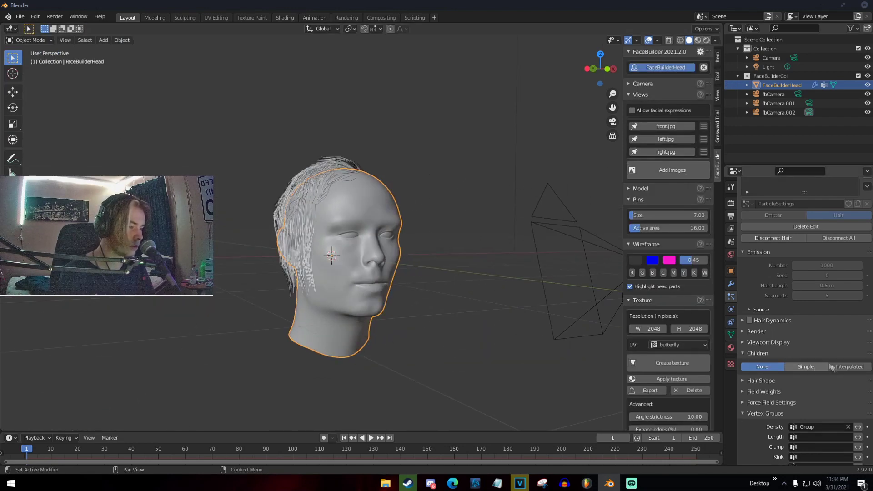
pyautogui.click(840, 367)
pyautogui.click(826, 379)
pyautogui.write('5')
pyautogui.press('Return')
pyautogui.moveTo(455, 291); pyautogui.dragTo(522, 291, button='middle')
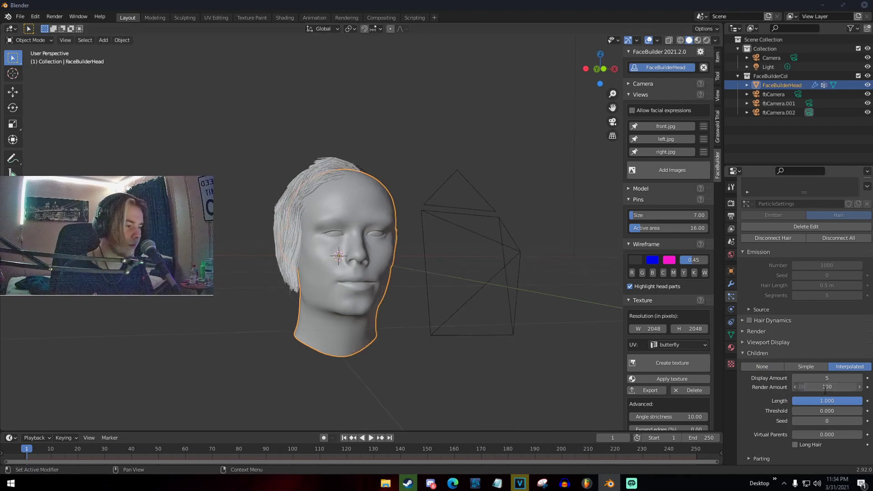
pyautogui.moveTo(419, 295); pyautogui.dragTo(275, 261, button='middle')
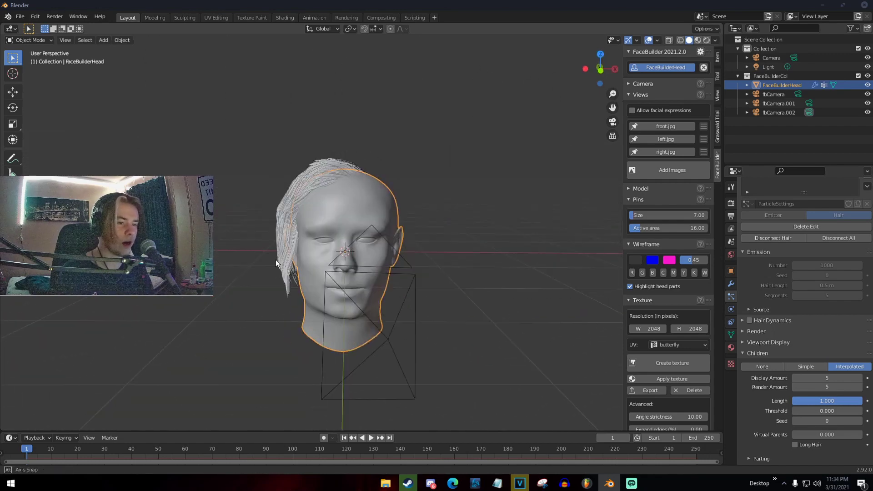
# Comb the front hair beside the right temple in Particle Edit mode and return to Object Mode
pyautogui.click(23, 41)
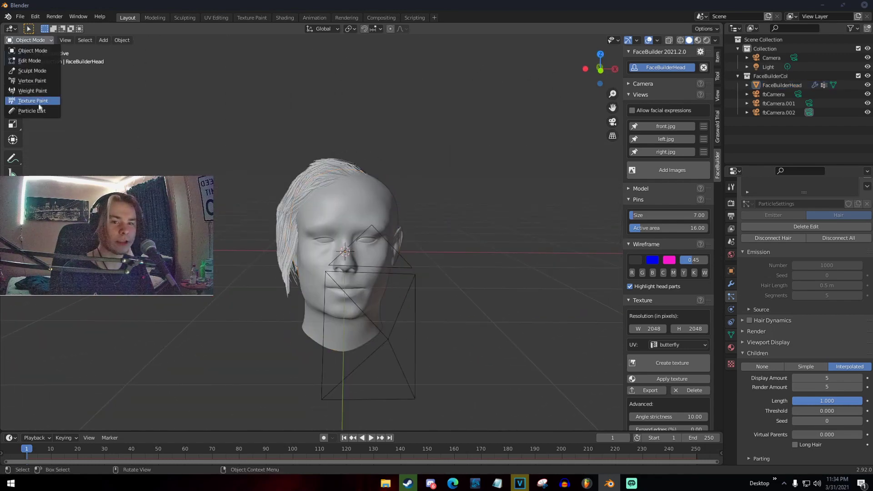
pyautogui.click(51, 113)
pyautogui.moveTo(304, 176); pyautogui.dragTo(290, 187)
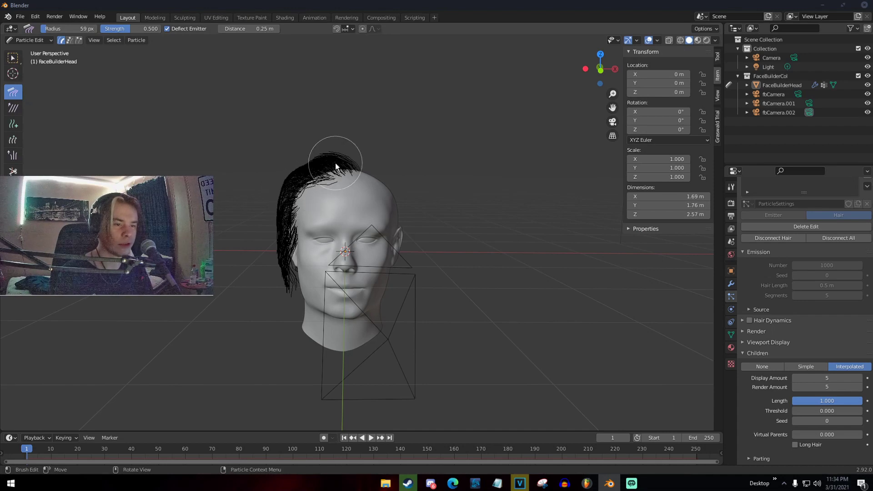
pyautogui.click(30, 40)
pyautogui.click(27, 52)
pyautogui.moveTo(339, 178); pyautogui.dragTo(406, 190, button='middle')
# Comb the hair at the right temple forward and down along the forehead in Particle Edit mode
pyautogui.click(31, 42)
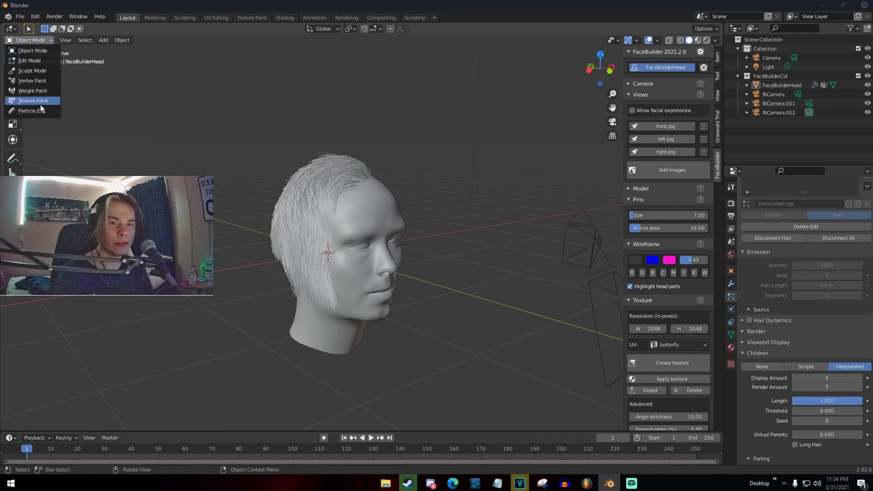
pyautogui.click(40, 110)
pyautogui.moveTo(281, 163); pyautogui.dragTo(315, 164, button='middle')
pyautogui.moveTo(372, 205); pyautogui.dragTo(364, 212)
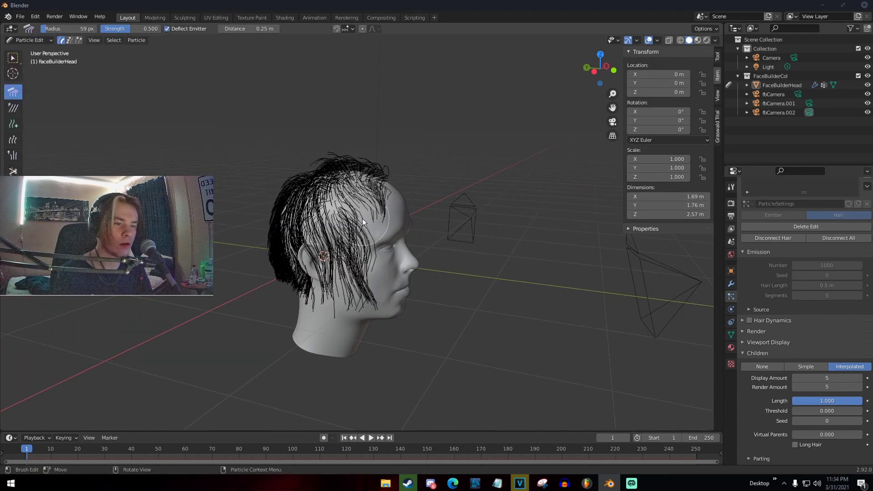
pyautogui.moveTo(362, 219); pyautogui.dragTo(378, 218, button='middle')
pyautogui.moveTo(386, 203); pyautogui.dragTo(397, 210)
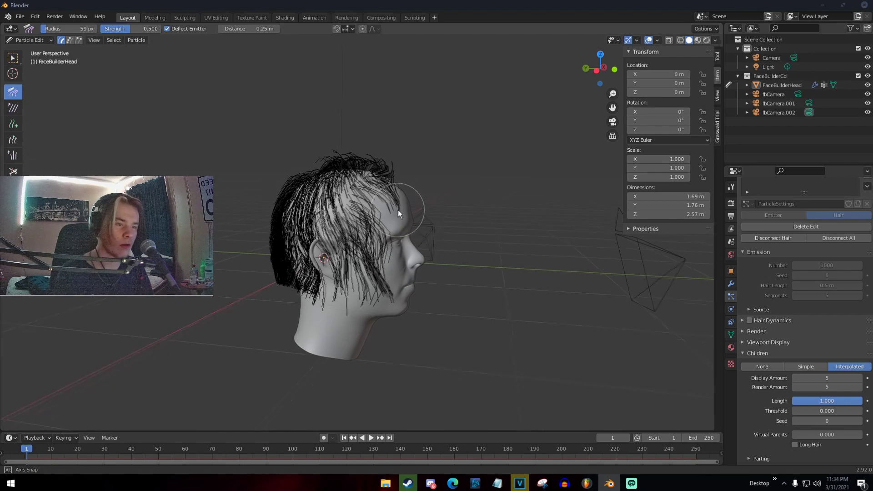
# Grow the strands at the right side of the forehead with the Length brush, comb them down, and return to Object Mode
pyautogui.click(13, 141)
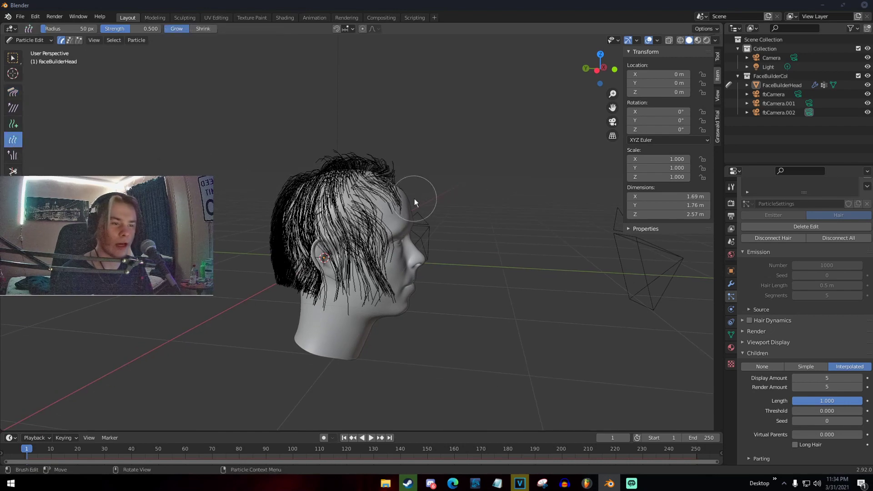
pyautogui.moveTo(402, 206); pyautogui.dragTo(404, 208)
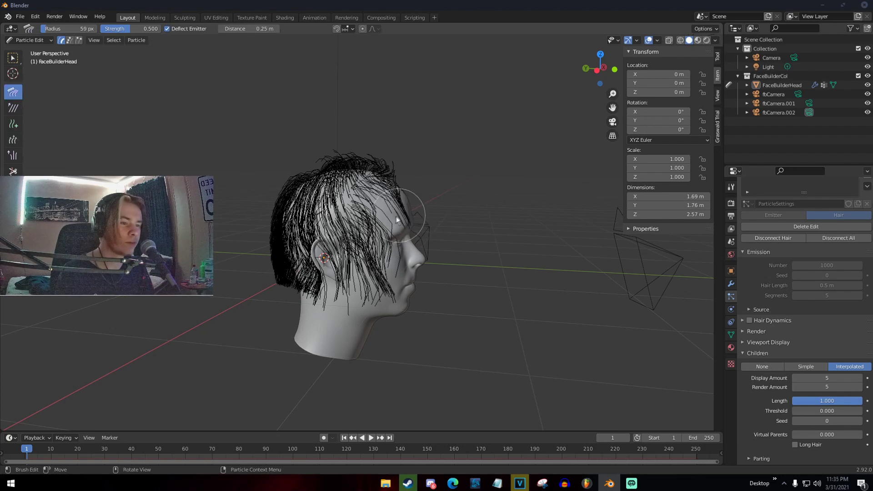
pyautogui.moveTo(394, 236); pyautogui.dragTo(307, 223, button='middle')
pyautogui.click(24, 42)
pyautogui.click(28, 50)
pyautogui.moveTo(359, 183); pyautogui.dragTo(377, 206, button='middle')
pyautogui.click(378, 206)
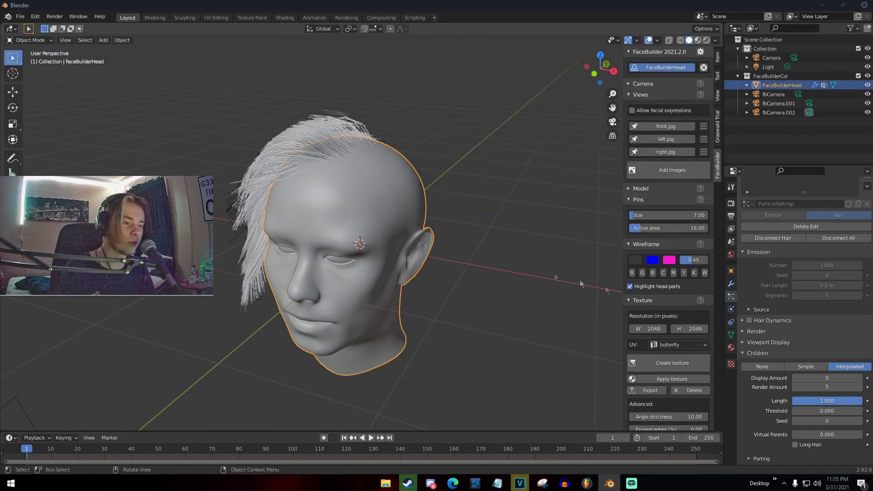
pyautogui.moveTo(403, 200); pyautogui.dragTo(519, 241, button='middle')
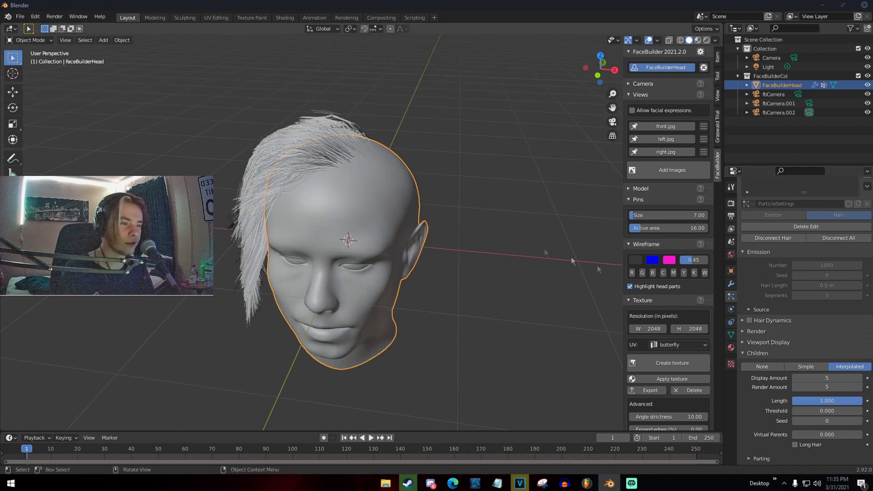
# Add a second vertex group to the head mesh and enter Weight Paint mode
pyautogui.click(731, 335)
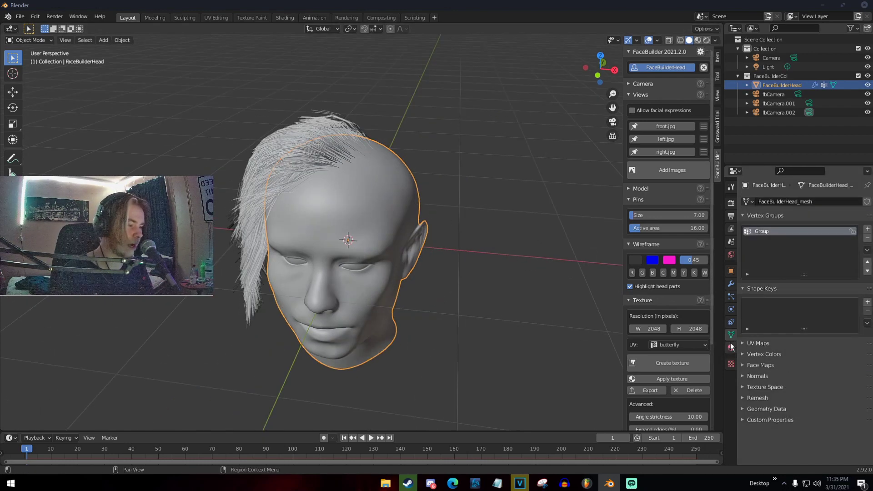
pyautogui.click(866, 229)
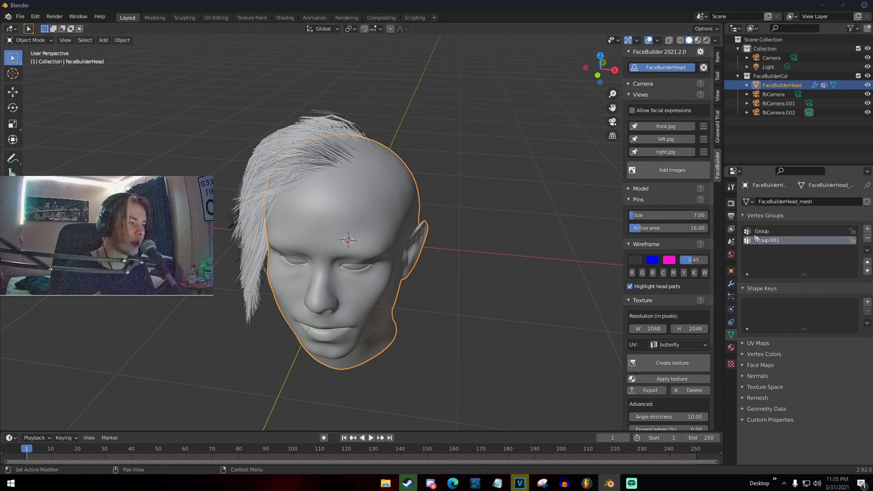
pyautogui.click(23, 42)
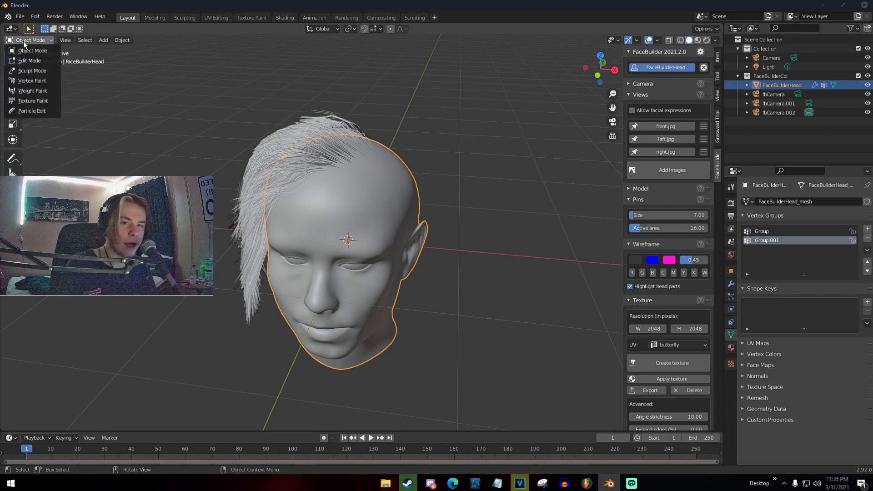
pyautogui.click(42, 93)
pyautogui.moveTo(363, 208); pyautogui.dragTo(364, 228, button='middle')
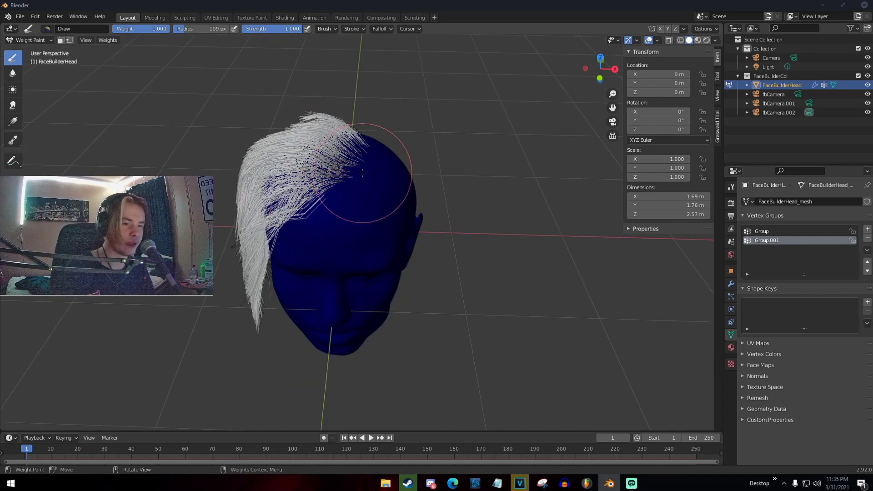
# Switch to Material Preview shading, shrink the brush, and paint weight 1.000 over the left front of the scalp
pyautogui.press('z')
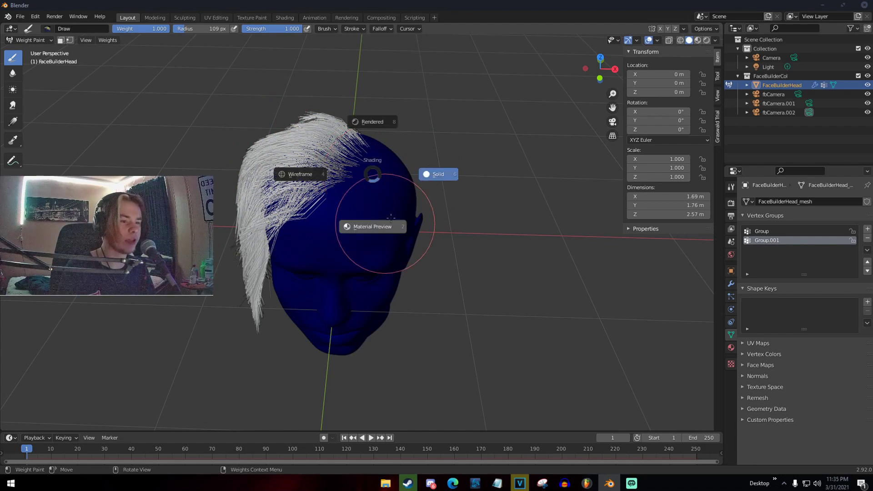
pyautogui.click(369, 224)
pyautogui.moveTo(369, 224); pyautogui.dragTo(333, 227, button='middle')
pyautogui.scroll(2, 338, 226)
pyautogui.press('f')
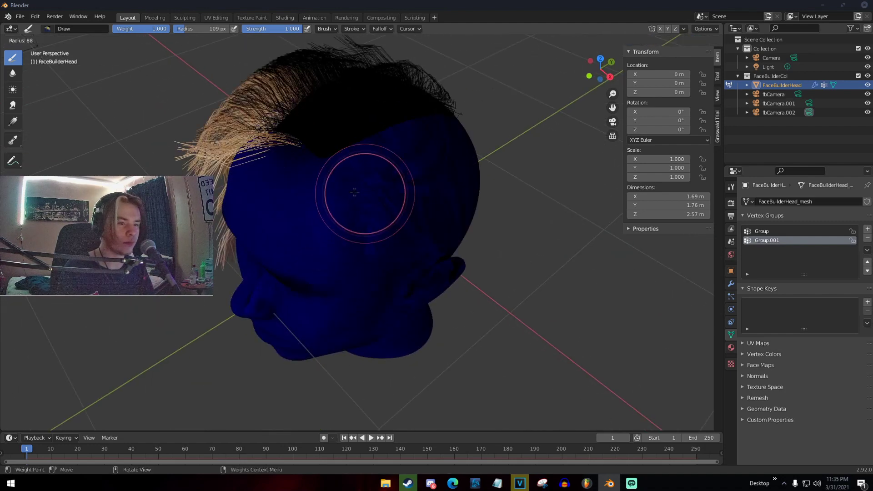
pyautogui.click(353, 192)
pyautogui.scroll(-2, 353, 191)
pyautogui.moveTo(319, 178)
pyautogui.mouseDown()
pyautogui.moveTo(367, 213)
pyautogui.moveTo(388, 249)
pyautogui.mouseUp()
# Reduce the brush radius to 62 px and extend the full weight across the top and left side of the scalp
pyautogui.moveTo(395, 258); pyautogui.dragTo(371, 223, button='middle')
pyautogui.press('f')
pyautogui.click(371, 220)
pyautogui.moveTo(364, 201); pyautogui.dragTo(374, 167)
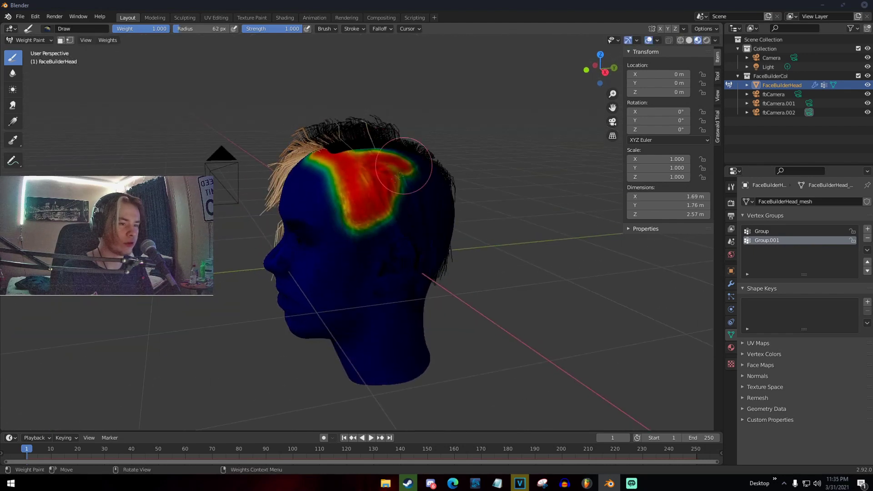
pyautogui.moveTo(412, 216); pyautogui.dragTo(387, 203, button='middle')
pyautogui.moveTo(388, 202)
pyautogui.mouseDown()
pyautogui.moveTo(393, 258)
pyautogui.moveTo(412, 299)
pyautogui.moveTo(407, 214)
pyautogui.mouseUp()
# Paint full weight over the rest of the scalp above and behind the left ear, down towards the nape
pyautogui.moveTo(427, 203); pyautogui.dragTo(344, 169, button='middle')
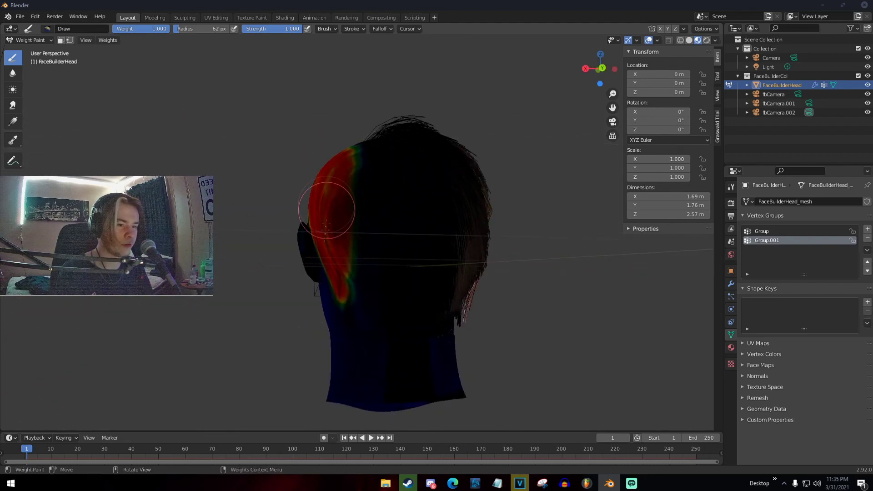
pyautogui.moveTo(356, 295)
pyautogui.mouseDown(button='middle')
pyautogui.moveTo(499, 366)
pyautogui.moveTo(444, 216)
pyautogui.moveTo(497, 191)
pyautogui.mouseUp(button='middle')
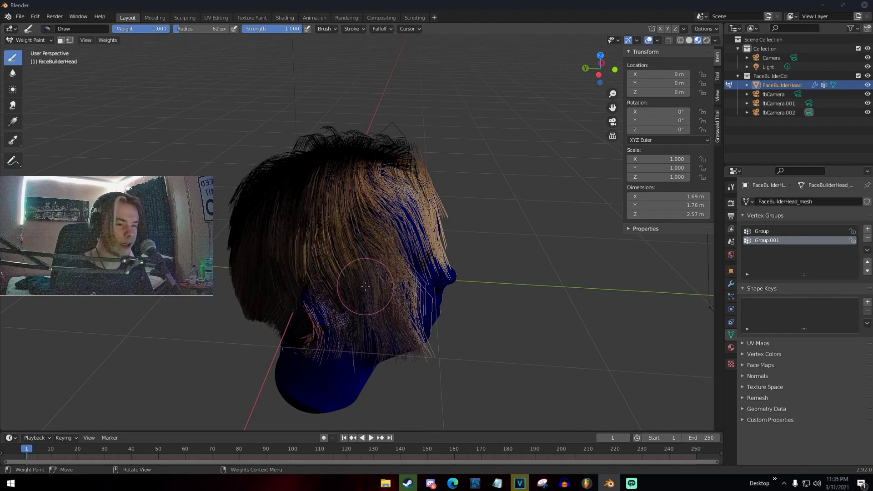
pyautogui.scroll(4, 366, 286)
pyautogui.scroll(-2, 326, 291)
pyautogui.moveTo(365, 287); pyautogui.dragTo(292, 259, button='middle')
pyautogui.scroll(-3, 325, 291)
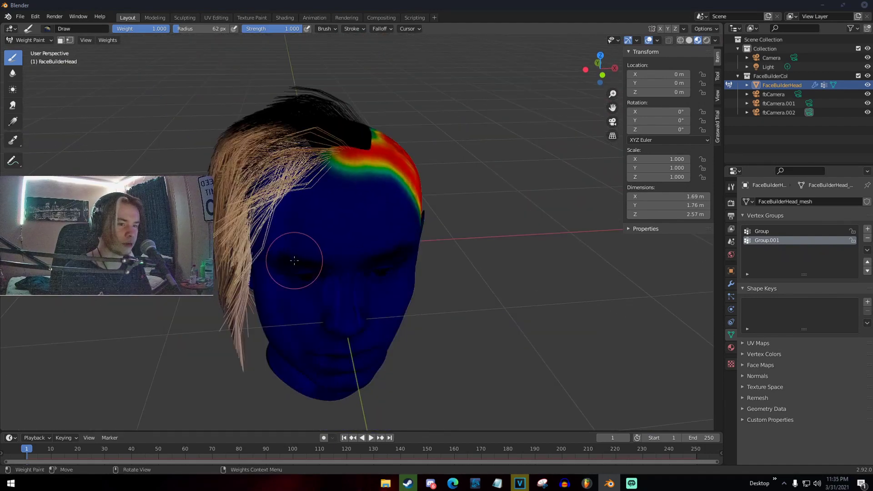
pyautogui.moveTo(356, 211)
pyautogui.mouseDown(button='middle')
pyautogui.moveTo(334, 220)
pyautogui.moveTo(325, 214)
pyautogui.mouseUp(button='middle')
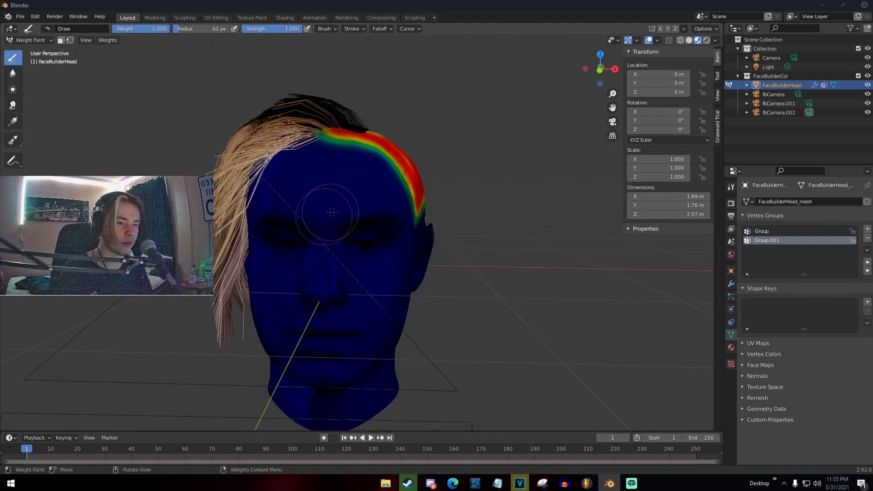
pyautogui.moveTo(270, 218)
pyautogui.mouseDown(button='middle')
pyautogui.moveTo(386, 172)
pyautogui.moveTo(353, 226)
pyautogui.mouseUp(button='middle')
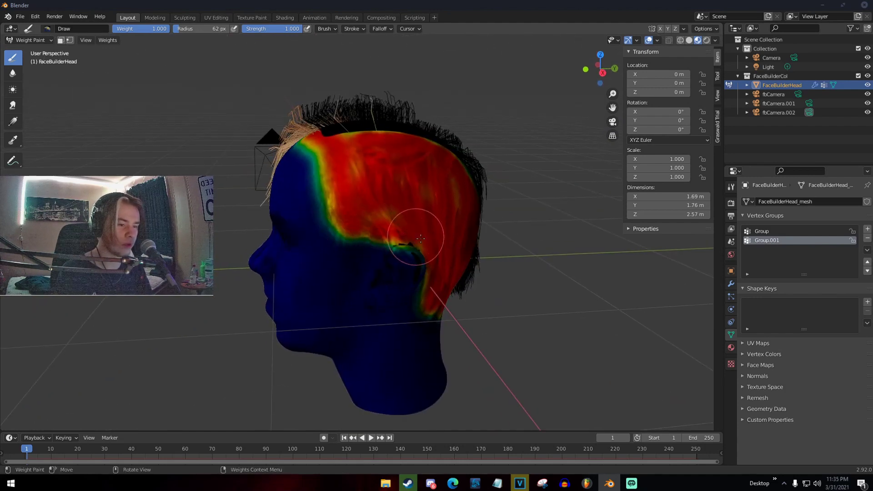
pyautogui.moveTo(409, 245); pyautogui.dragTo(324, 220, button='middle')
# Switch to Solid shading, fill the weight along the back midline down to the nape, and return to Object Mode
pyautogui.press('z')
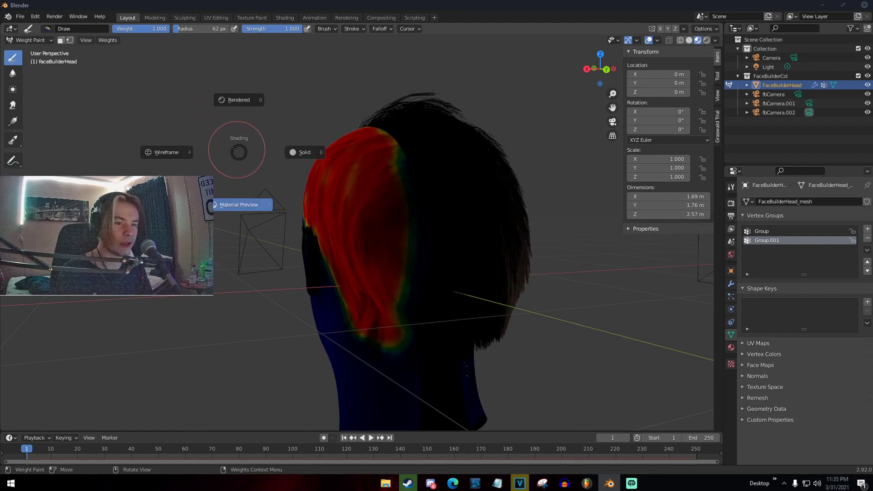
pyautogui.click(237, 131)
pyautogui.press('z')
pyautogui.click(316, 136)
pyautogui.moveTo(323, 135)
pyautogui.mouseDown(button='middle')
pyautogui.moveTo(357, 199)
pyautogui.moveTo(386, 143)
pyautogui.mouseUp(button='middle')
pyautogui.moveTo(386, 144); pyautogui.dragTo(396, 330)
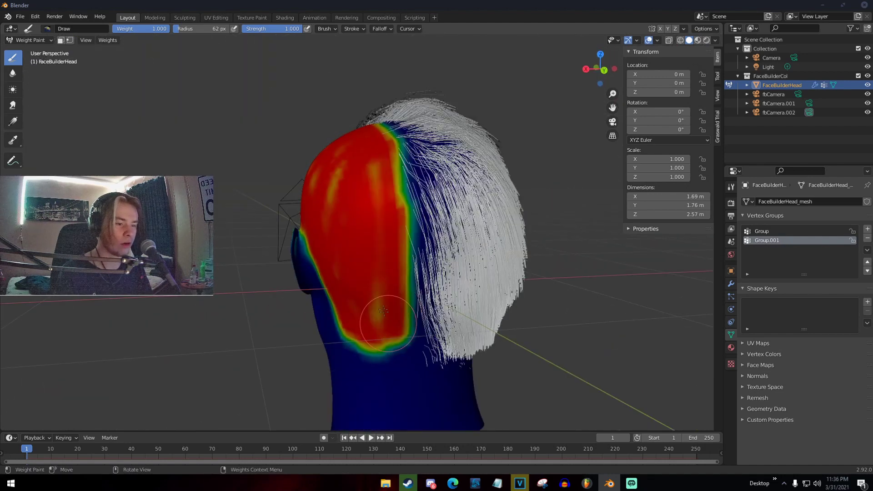
pyautogui.moveTo(328, 189)
pyautogui.mouseDown(button='middle')
pyautogui.moveTo(384, 143)
pyautogui.moveTo(364, 141)
pyautogui.mouseUp(button='middle')
pyautogui.click(45, 39)
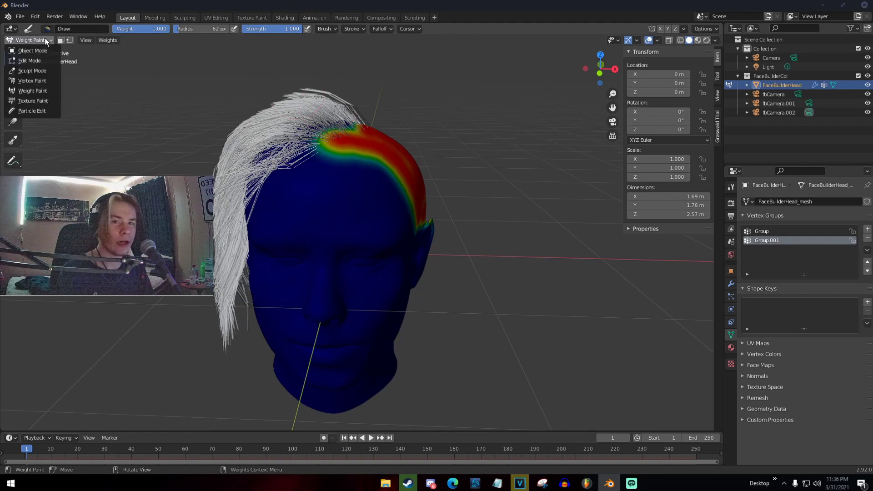
pyautogui.click(37, 50)
# Add a second particle system to the head, set its type to Hair and its hair length to 0.5 m
pyautogui.click(731, 297)
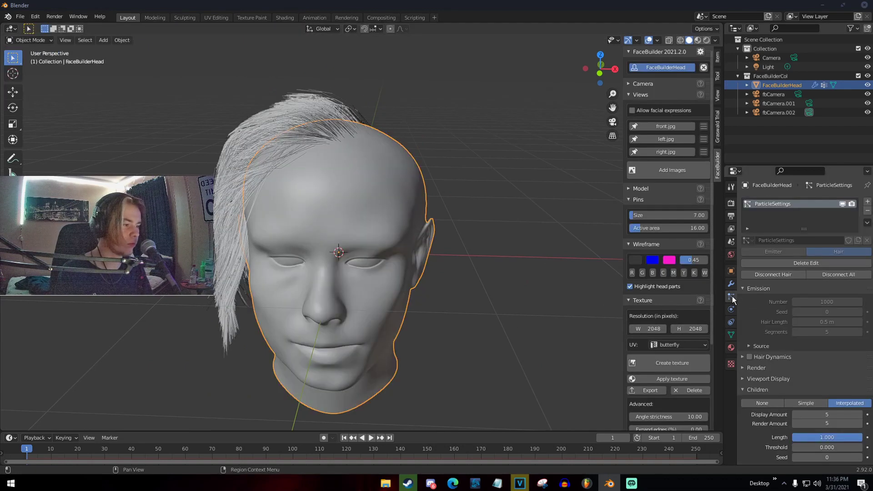
pyautogui.click(867, 202)
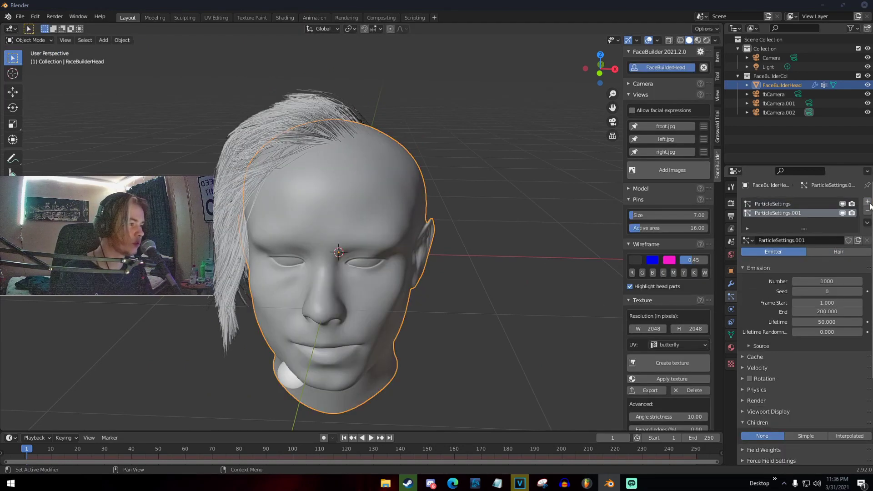
pyautogui.click(841, 249)
pyautogui.click(825, 309)
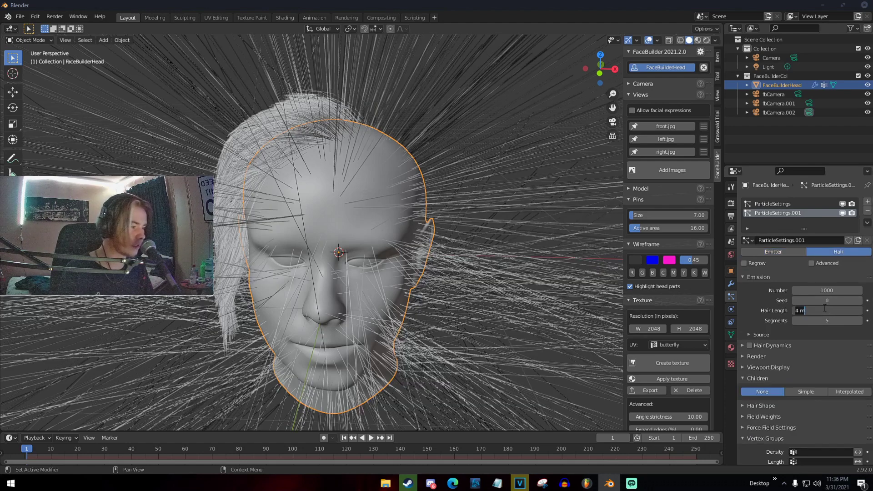
pyautogui.write('.5')
pyautogui.press('Return')
# Limit the new hair's density to the vertex group Group.001
pyautogui.scroll(-5, 811, 385)
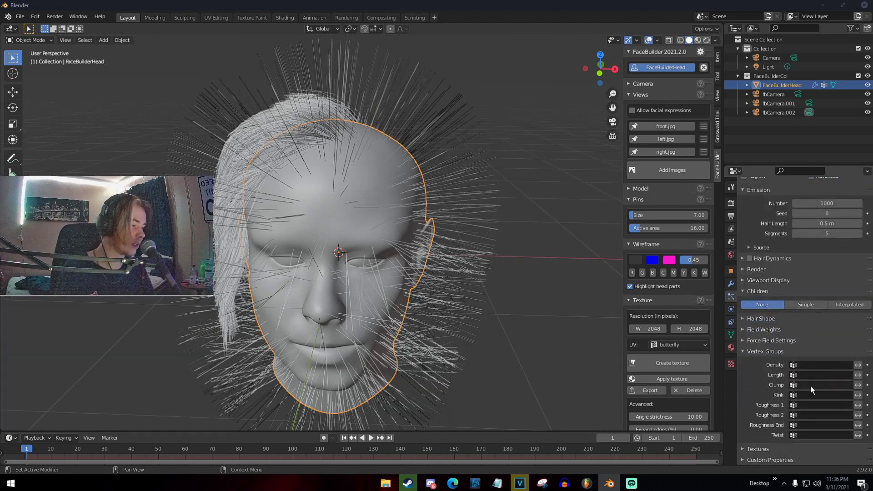
pyautogui.click(806, 365)
pyautogui.click(800, 383)
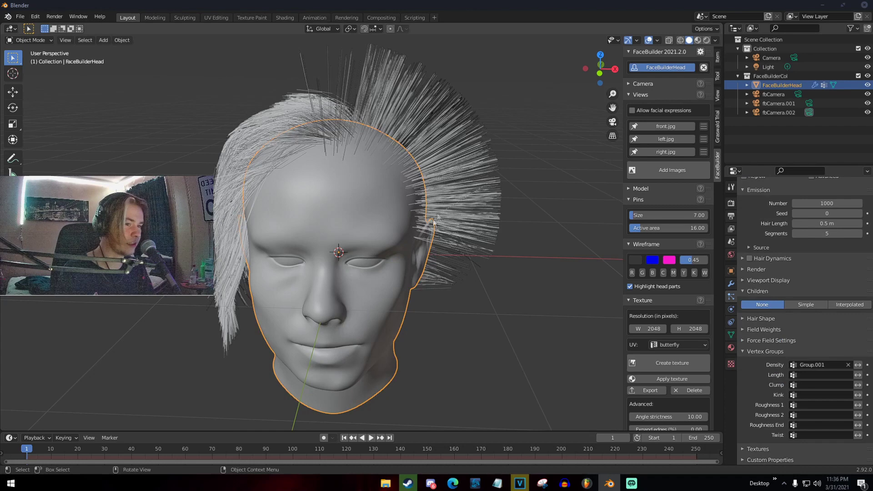
pyautogui.scroll(-3, 448, 192)
pyautogui.scroll(5, 747, 328)
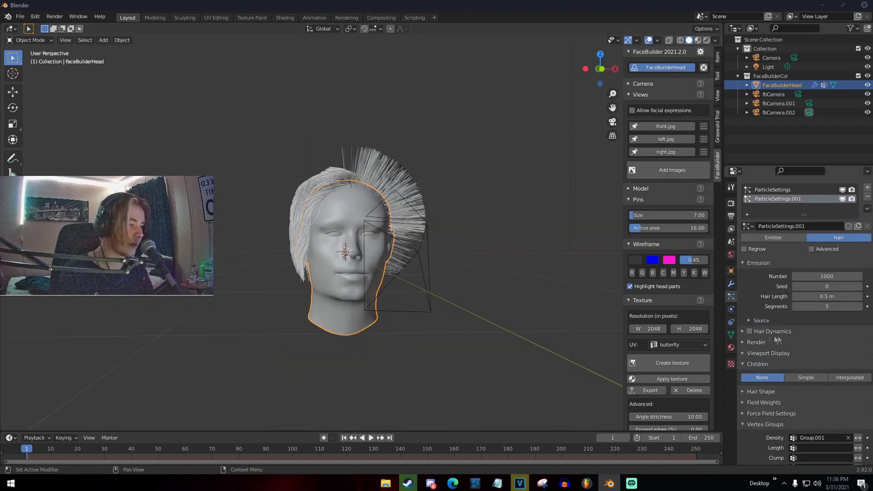
# Enter Particle Edit mode and comb the new hair on the head's left side outward and down from the parting
pyautogui.moveTo(469, 244)
pyautogui.mouseDown(button='middle')
pyautogui.moveTo(269, 143)
pyautogui.moveTo(326, 158)
pyautogui.mouseUp(button='middle')
pyautogui.click(28, 40)
pyautogui.click(27, 103)
pyautogui.moveTo(331, 155)
pyautogui.mouseDown()
pyautogui.moveTo(343, 151)
pyautogui.moveTo(421, 180)
pyautogui.mouseUp()
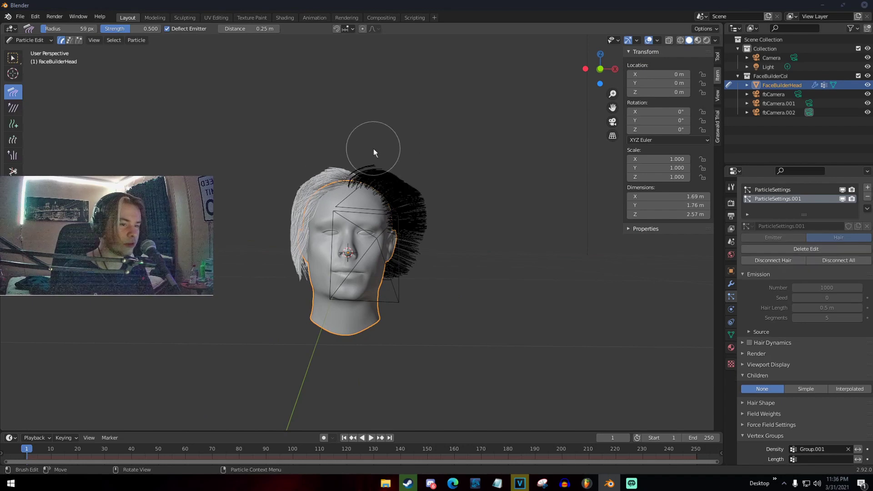
pyautogui.moveTo(374, 150); pyautogui.dragTo(413, 240)
# Comb the back part of the left-side hair straight down towards the nape
pyautogui.moveTo(401, 272); pyautogui.dragTo(352, 236, button='middle')
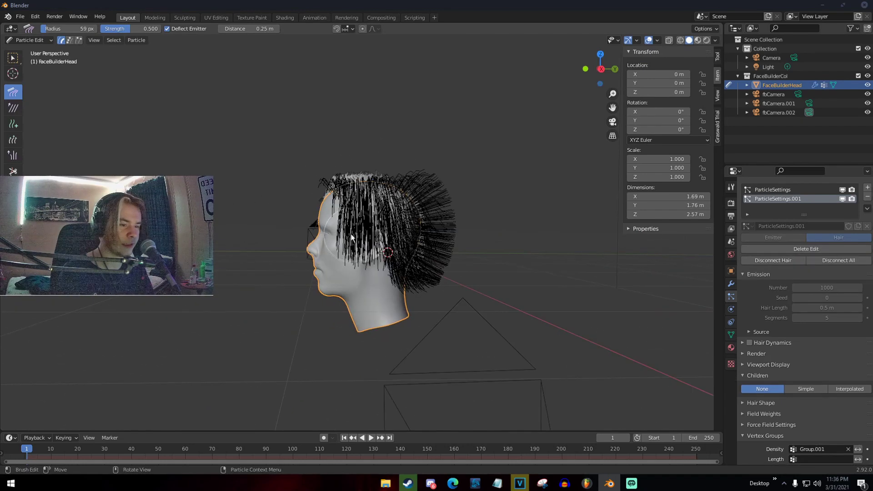
pyautogui.moveTo(415, 152); pyautogui.dragTo(421, 241)
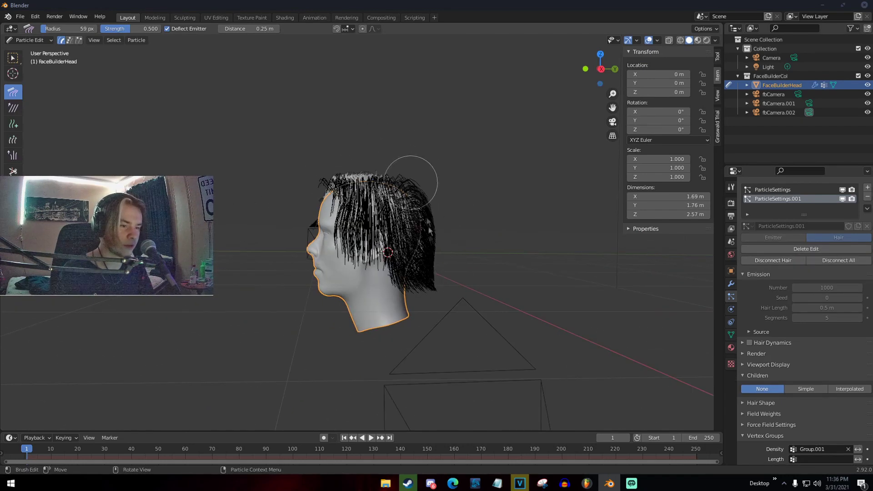
pyautogui.moveTo(405, 171); pyautogui.dragTo(424, 282)
# Comb the front strands of the left-side hair forward towards the forehead and temple
pyautogui.moveTo(423, 282); pyautogui.dragTo(332, 225, button='middle')
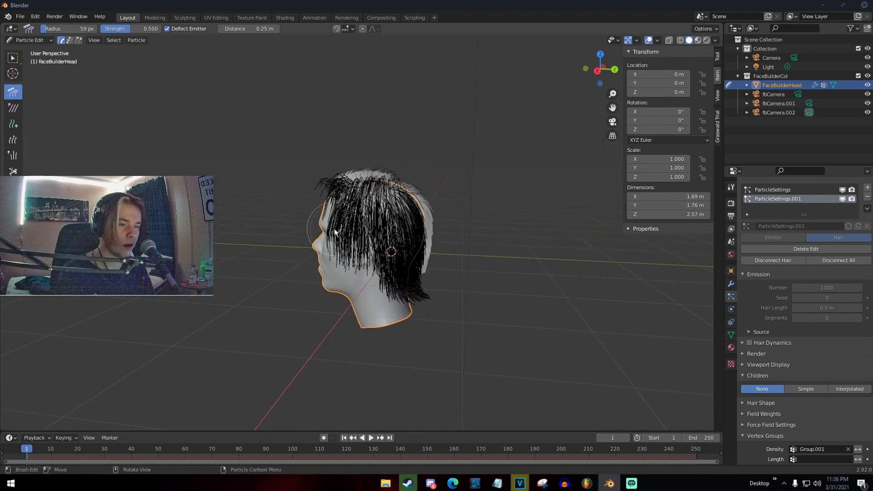
pyautogui.moveTo(338, 220); pyautogui.dragTo(325, 203)
pyautogui.moveTo(341, 240); pyautogui.dragTo(331, 239)
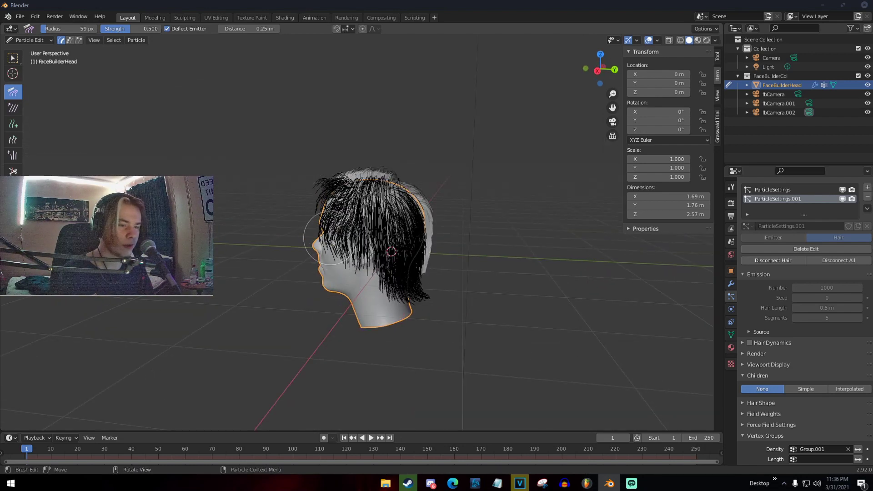
# Lengthen the front strands of the left-side hair with the Length brush set to Grow
pyautogui.click(13, 140)
pyautogui.moveTo(304, 254)
pyautogui.mouseDown()
pyautogui.moveTo(314, 245)
pyautogui.moveTo(321, 253)
pyautogui.moveTo(322, 282)
pyautogui.moveTo(350, 285)
pyautogui.mouseUp()
pyautogui.moveTo(331, 262); pyautogui.dragTo(400, 228, button='middle')
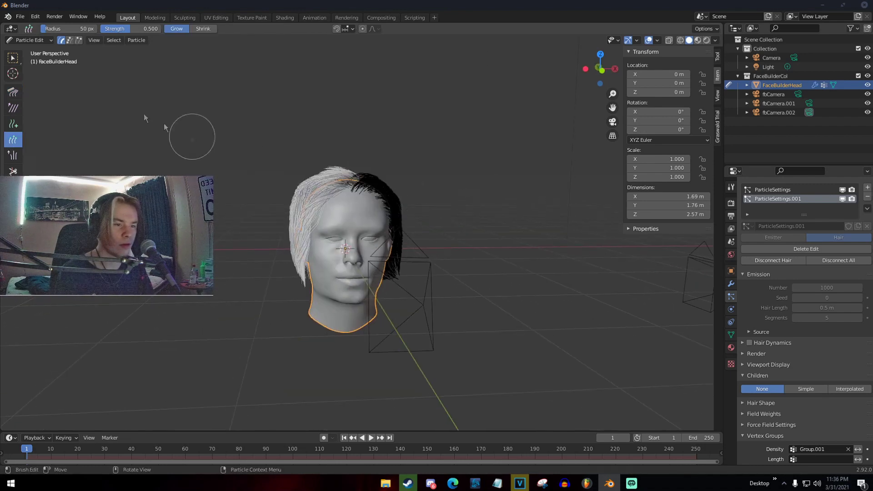
# Comb the lengthened front strands outward from the parting, drawing them off the cheek and back up towards the forehead
pyautogui.click(13, 92)
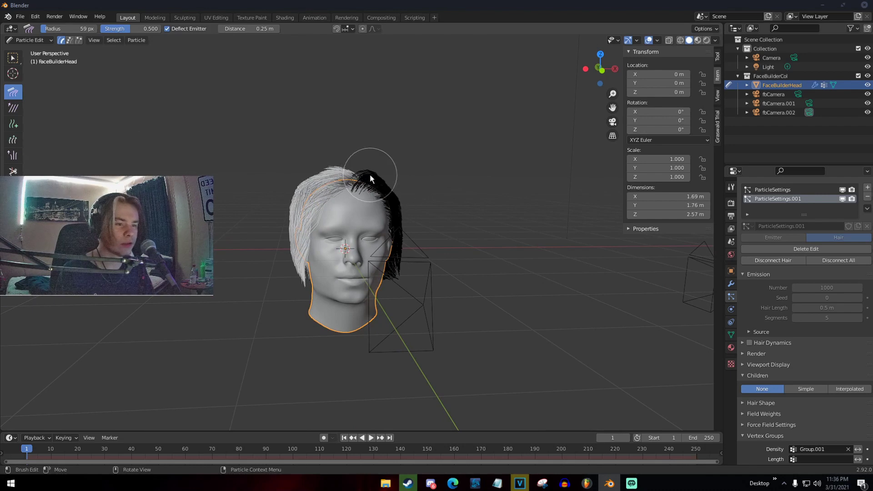
pyautogui.moveTo(379, 180); pyautogui.dragTo(406, 232)
pyautogui.moveTo(399, 253); pyautogui.dragTo(364, 254, button='middle')
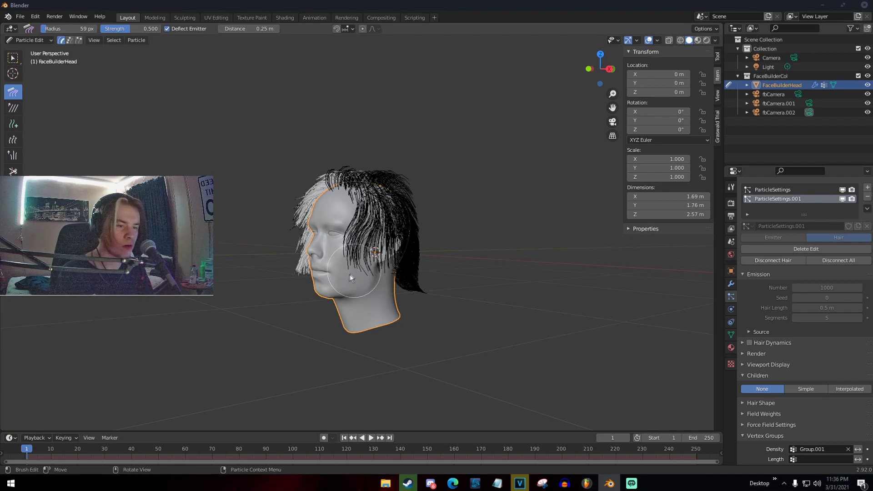
pyautogui.moveTo(347, 276); pyautogui.dragTo(347, 200)
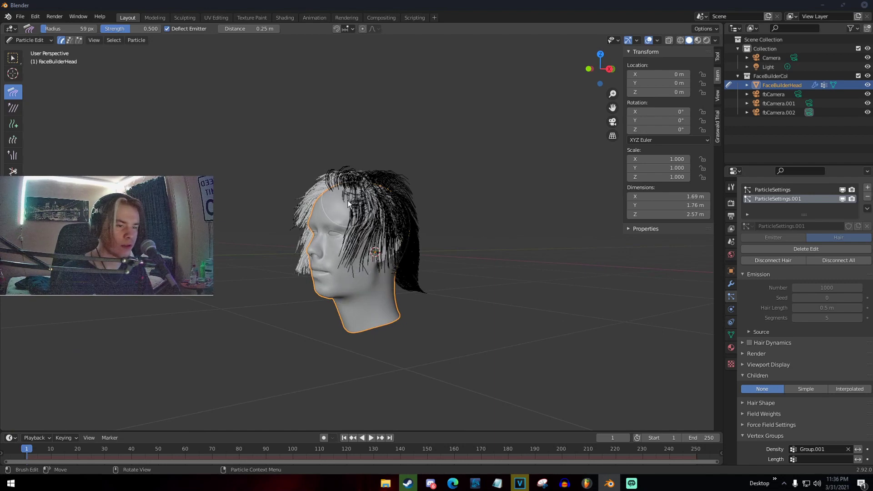
pyautogui.moveTo(346, 200)
pyautogui.mouseDown(button='middle')
pyautogui.moveTo(327, 201)
pyautogui.moveTo(342, 202)
pyautogui.mouseUp(button='middle')
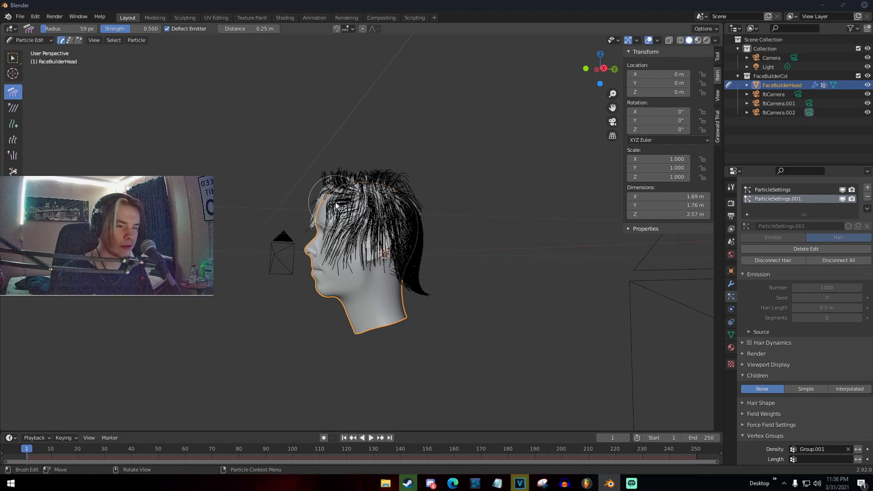
# Cut the lower ends of the left-side hair straight across above the nape, level with the other side
pyautogui.moveTo(337, 264); pyautogui.dragTo(424, 208, button='middle')
pyautogui.moveTo(390, 162); pyautogui.dragTo(257, 157, button='middle')
pyautogui.click(13, 173)
pyautogui.moveTo(320, 257); pyautogui.dragTo(261, 271, button='middle')
pyautogui.moveTo(395, 304); pyautogui.dragTo(259, 301)
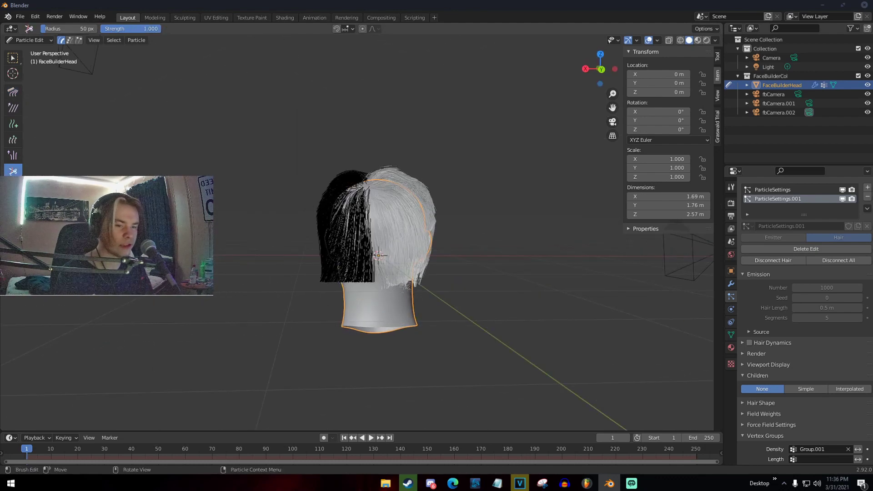
# Comb the freshly cut hair ends at the back of the head to break up the straight edge
pyautogui.click(13, 93)
pyautogui.moveTo(358, 279)
pyautogui.mouseDown()
pyautogui.moveTo(355, 268)
pyautogui.moveTo(368, 282)
pyautogui.moveTo(377, 274)
pyautogui.mouseUp()
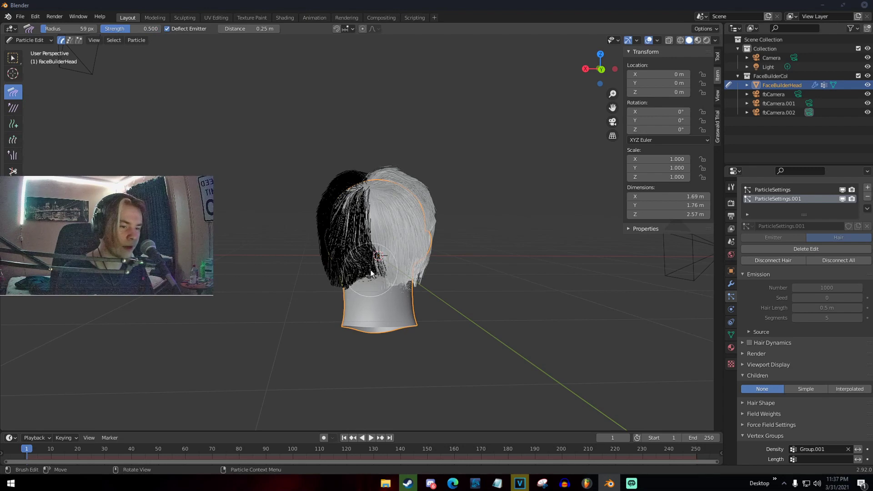
pyautogui.moveTo(377, 275)
pyautogui.mouseDown(button='middle')
pyautogui.moveTo(458, 302)
pyautogui.moveTo(568, 302)
pyautogui.moveTo(409, 244)
pyautogui.mouseUp(button='middle')
# Return to Object Mode and give ParticleSettings.001 interpolated children with display amount 5 and render amount 5
pyautogui.click(44, 41)
pyautogui.click(33, 50)
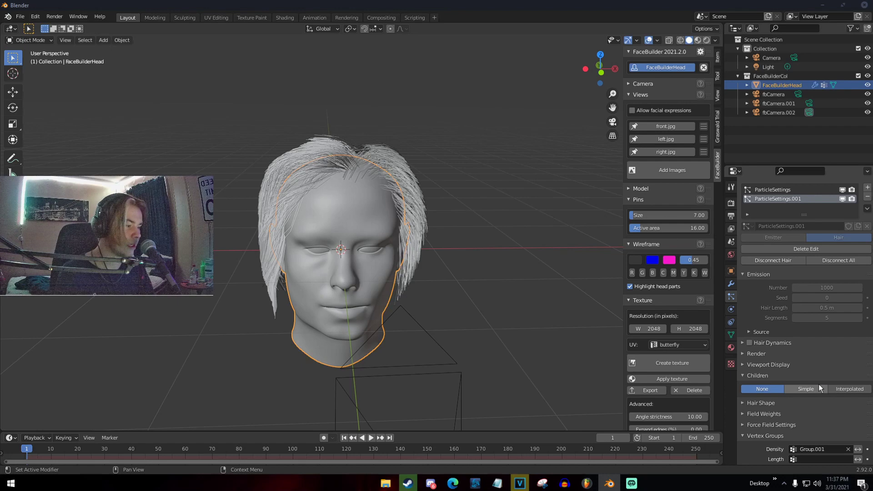
pyautogui.click(843, 389)
pyautogui.click(826, 400)
pyautogui.press('Return')
pyautogui.click(825, 406)
pyautogui.write('5')
pyautogui.press('Return')
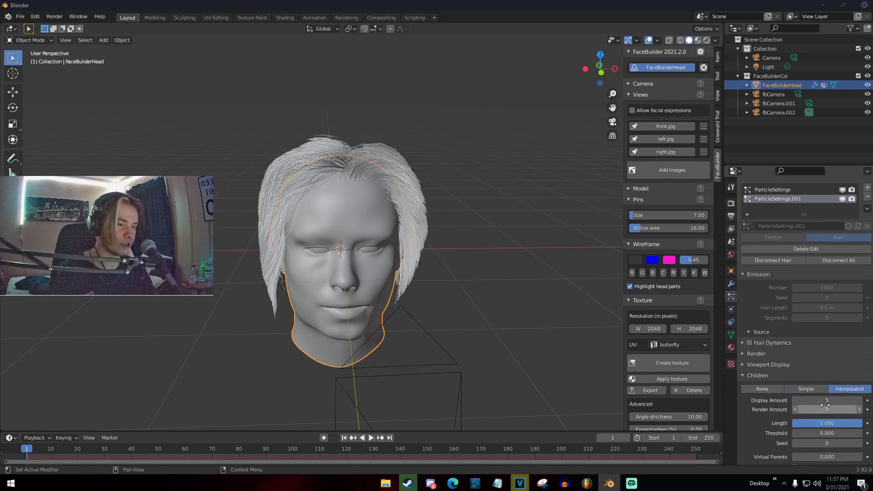
pyautogui.moveTo(483, 207); pyautogui.dragTo(459, 187, button='middle')
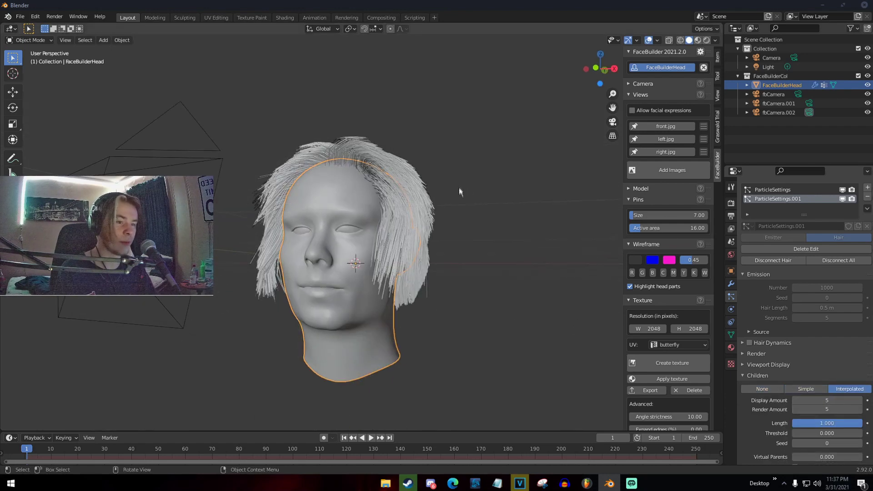
# Add a second material named blonde to the head, using Principled Hair BSDF with a light blonde colour
pyautogui.click(731, 348)
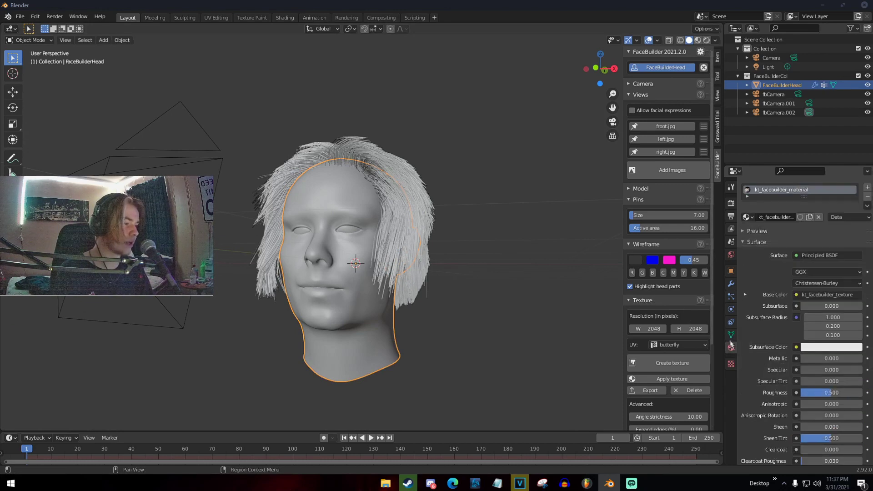
pyautogui.click(867, 187)
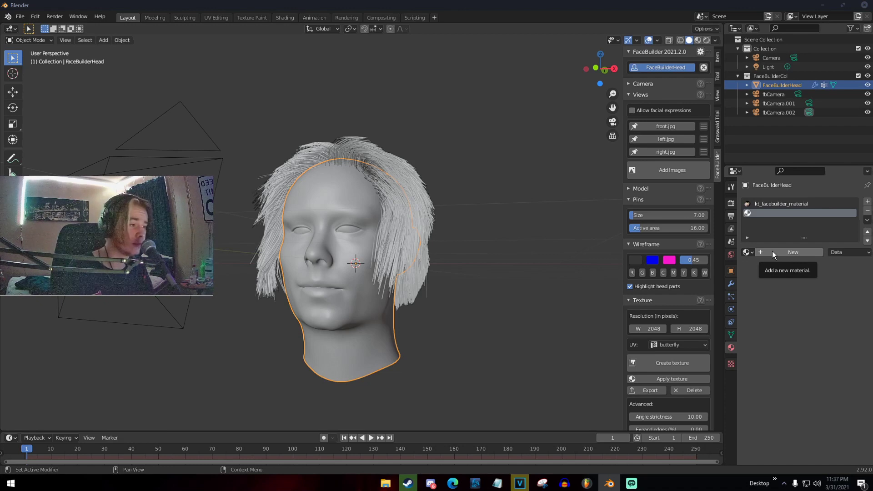
pyautogui.click(772, 251)
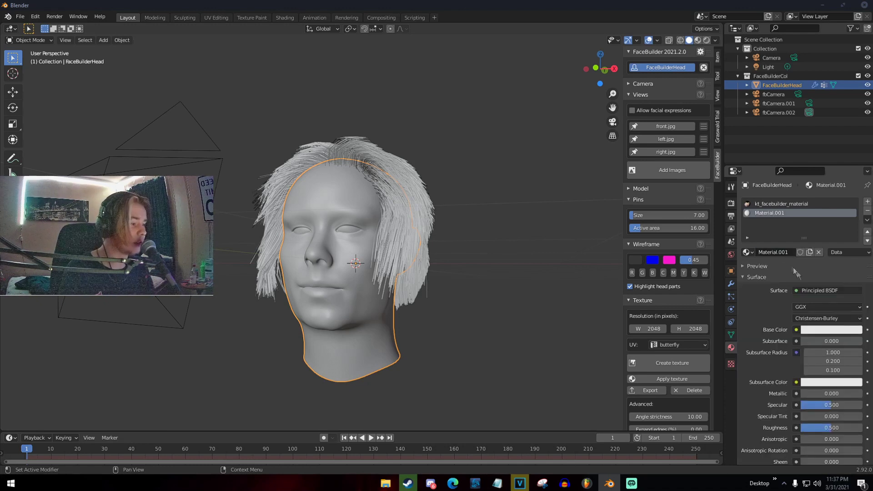
pyautogui.click(809, 291)
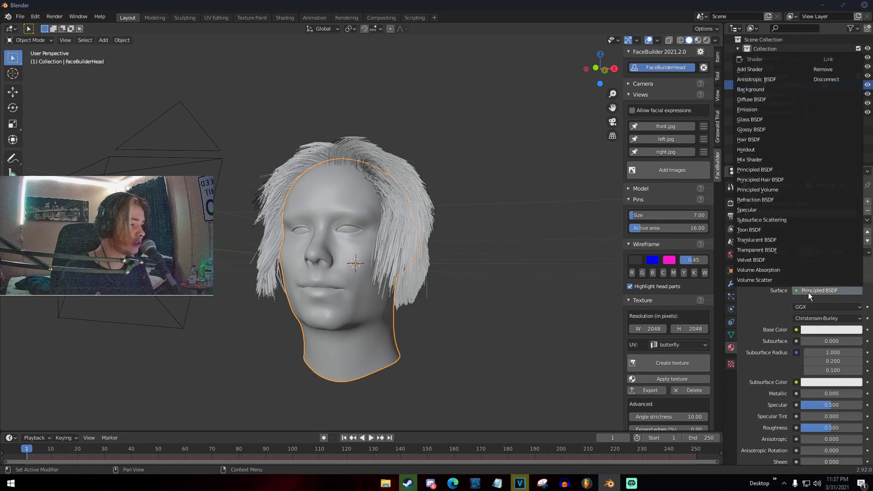
pyautogui.click(768, 179)
pyautogui.click(813, 314)
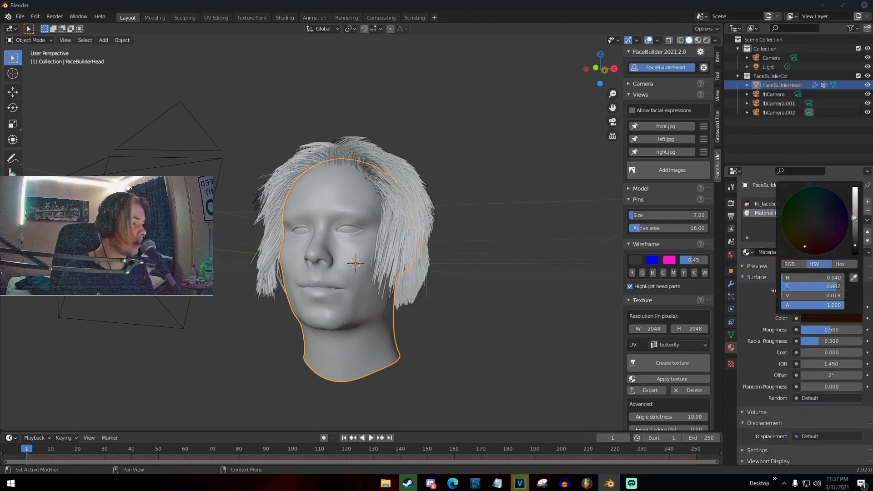
pyautogui.moveTo(856, 214); pyautogui.dragTo(854, 201)
pyautogui.moveTo(810, 220); pyautogui.dragTo(813, 224)
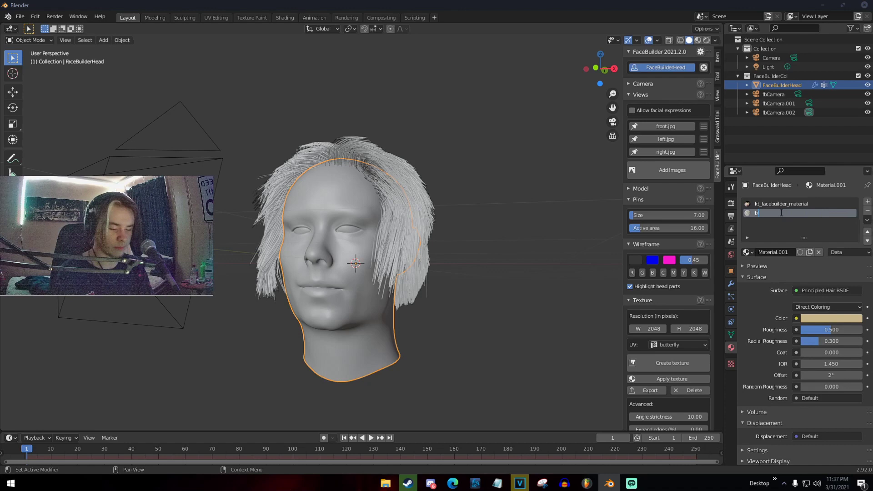
# Add a third material named black to the head, using Principled Hair BSDF with a near-black colour
pyautogui.click(867, 201)
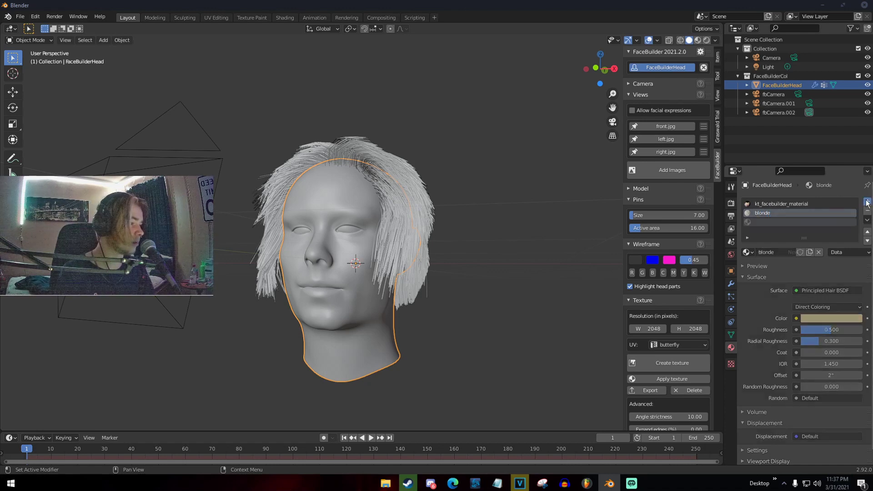
pyautogui.click(795, 253)
pyautogui.click(818, 290)
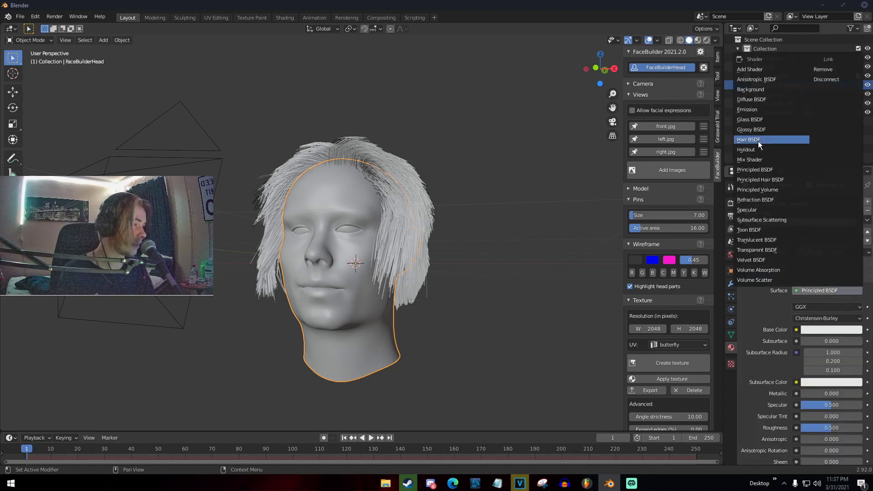
pyautogui.click(769, 180)
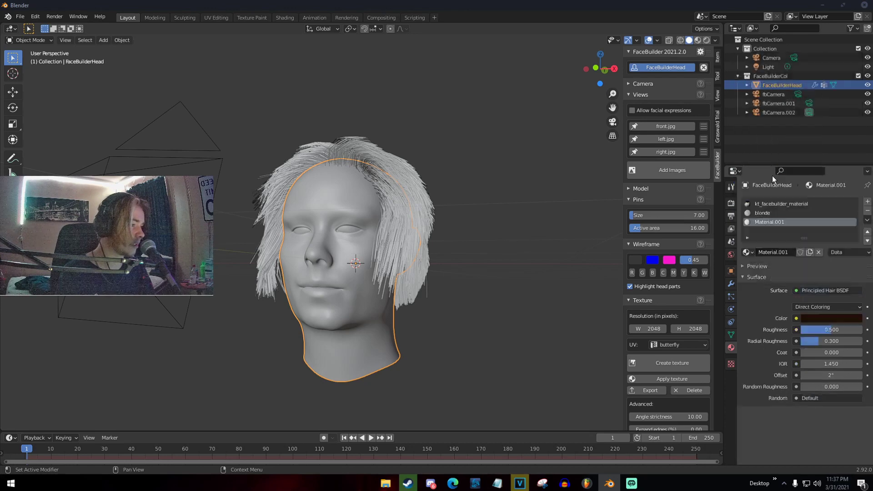
pyautogui.click(831, 319)
pyautogui.moveTo(812, 222); pyautogui.dragTo(815, 222)
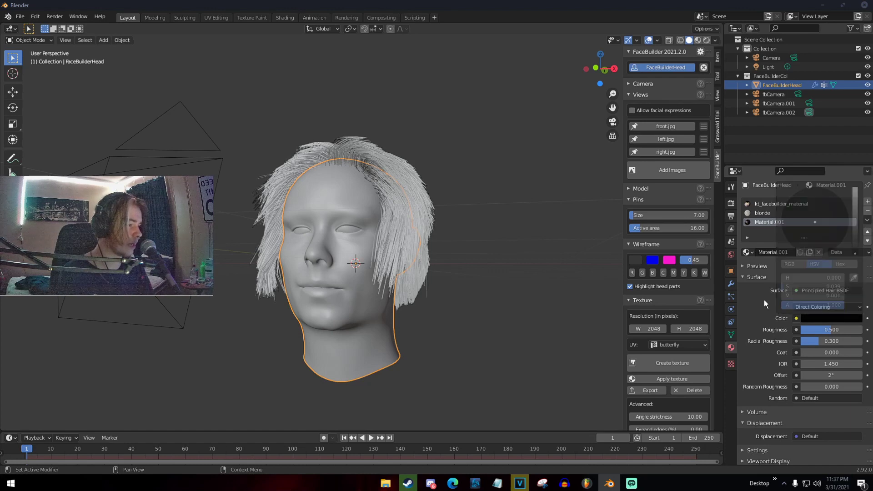
# Set the render material of the ParticleSettings hair system to blonde
pyautogui.click(732, 297)
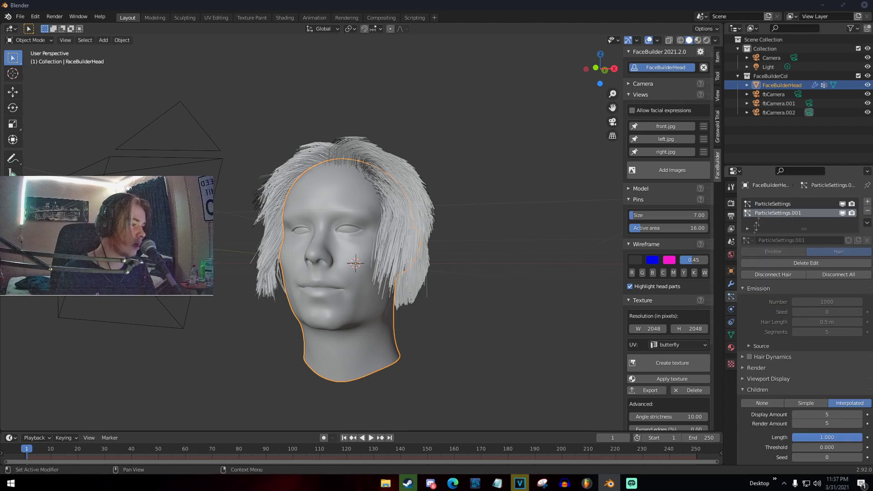
pyautogui.click(766, 205)
pyautogui.moveTo(433, 238); pyautogui.dragTo(453, 240, button='middle')
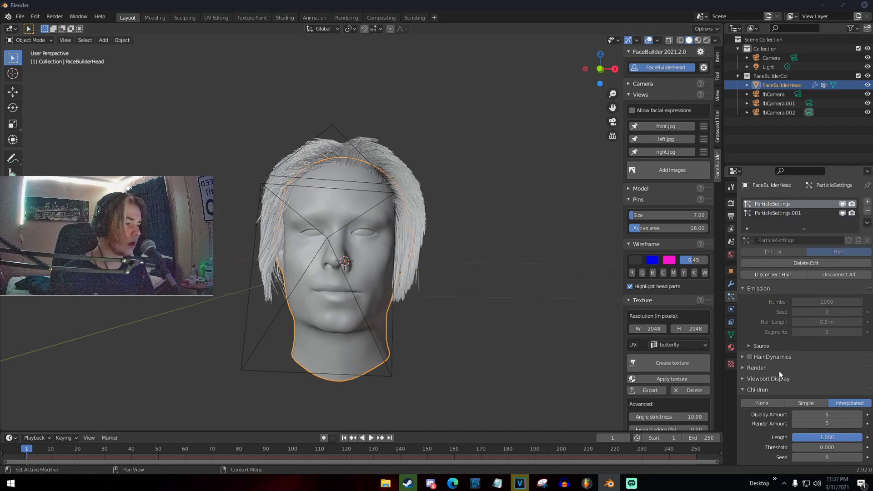
pyautogui.click(770, 370)
pyautogui.click(803, 393)
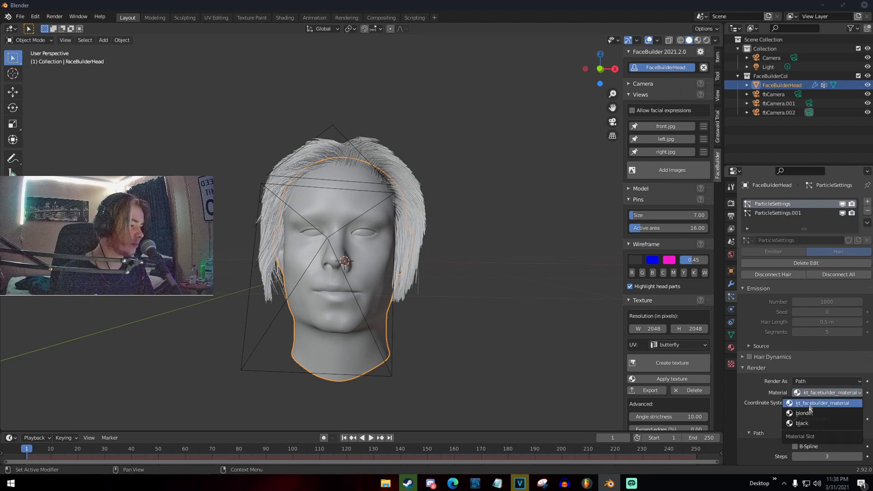
pyautogui.click(808, 415)
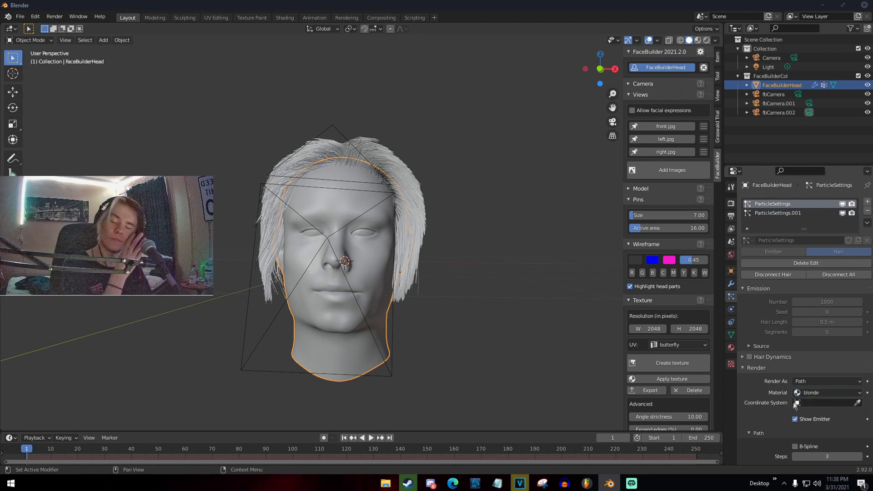
# Set the render material of the ParticleSettings.001 hair system to black
pyautogui.click(781, 213)
pyautogui.click(818, 393)
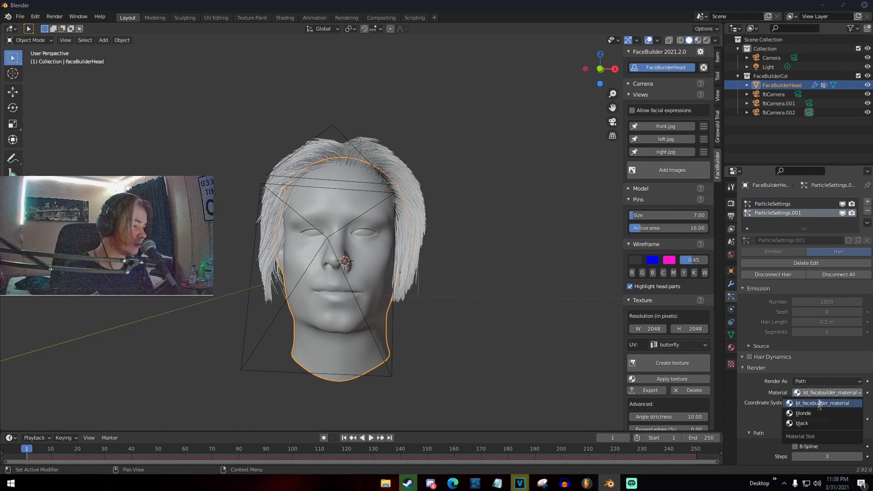
pyautogui.click(811, 423)
# Deselect everything and preview the two-coloured hair in Rendered shading with the viewport overlays hidden
pyautogui.scroll(-3, 473, 255)
pyautogui.press('a')
pyautogui.press('a')
pyautogui.press('z')
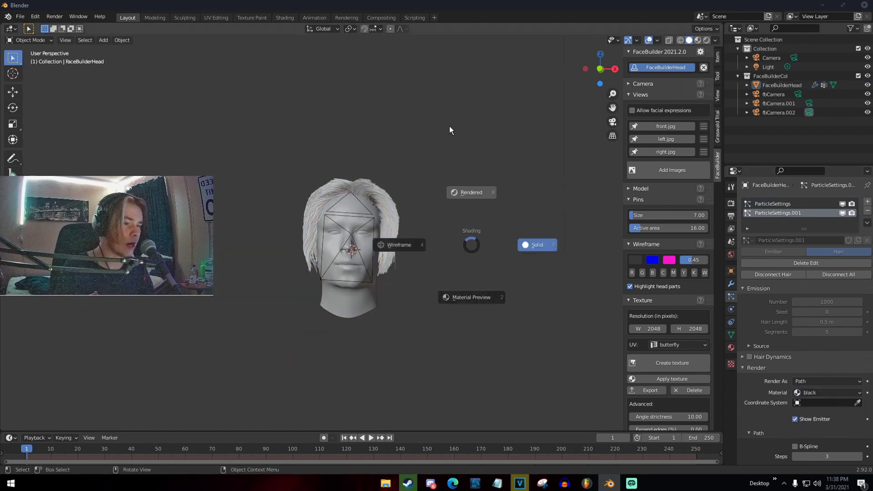
pyautogui.click(449, 126)
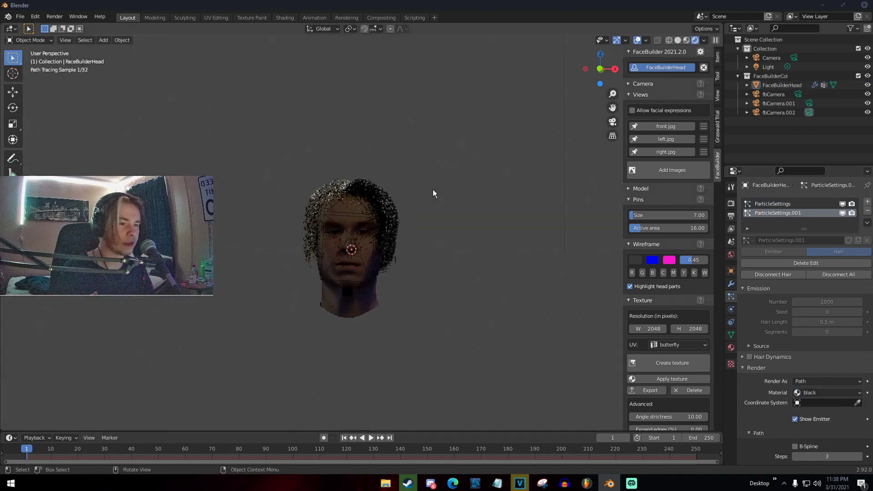
pyautogui.click(637, 40)
pyautogui.moveTo(429, 230); pyautogui.dragTo(434, 227, button='middle')
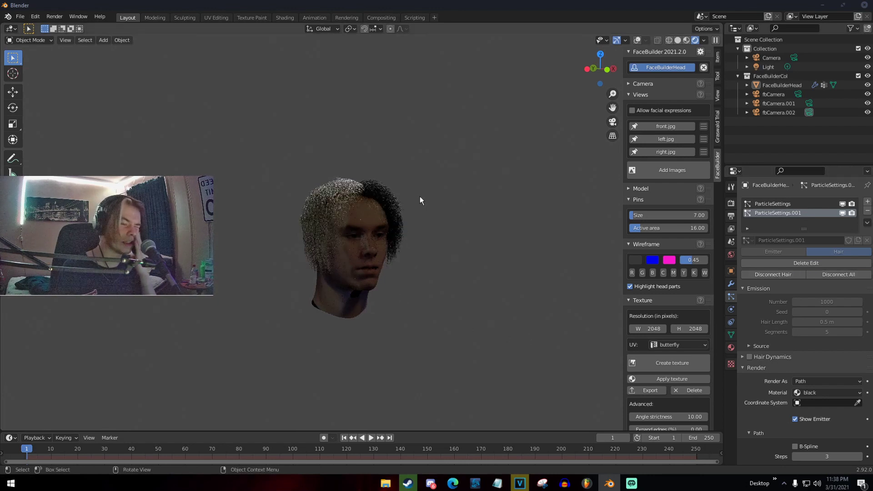
# Set the children display amount to 1 for both the black and the blonde hair systems
pyautogui.scroll(-6, 803, 369)
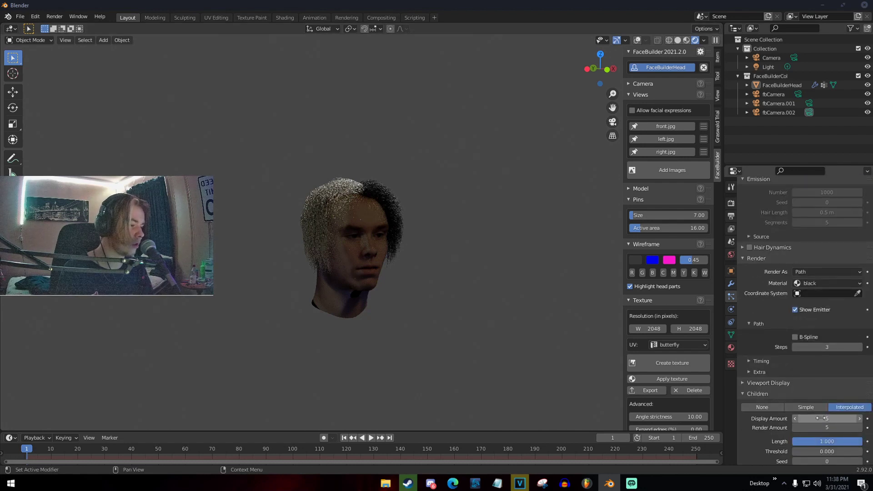
pyautogui.click(818, 418)
pyautogui.write('1')
pyautogui.press('Return')
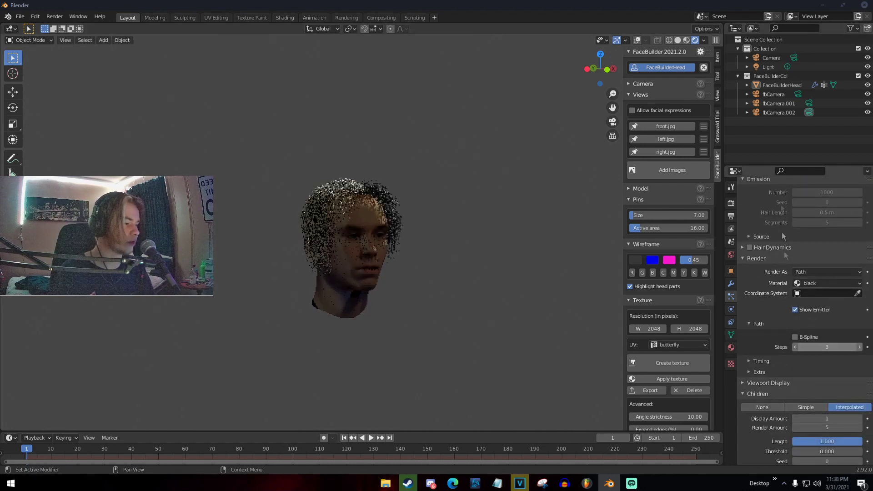
pyautogui.scroll(6, 777, 214)
pyautogui.scroll(-6, 781, 296)
pyautogui.click(818, 401)
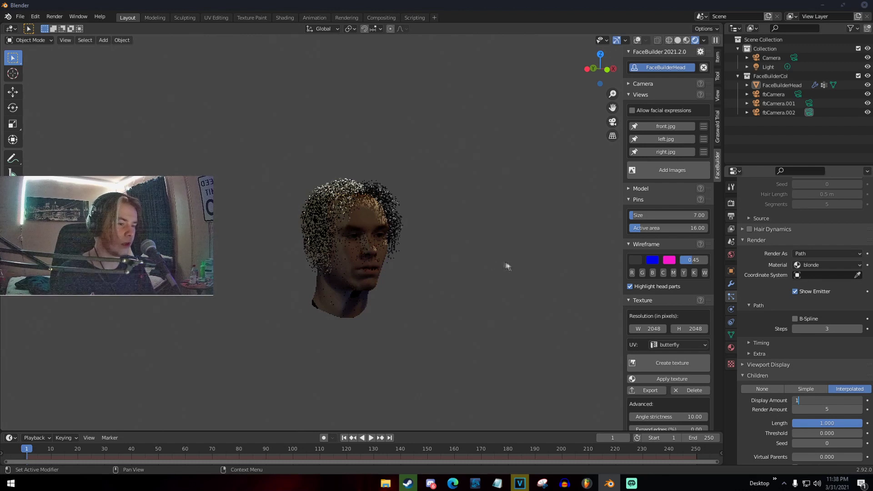
pyautogui.press('Return')
# Switch the viewport back to Solid shading
pyautogui.moveTo(481, 256); pyautogui.dragTo(469, 254, button='middle')
pyautogui.press('z')
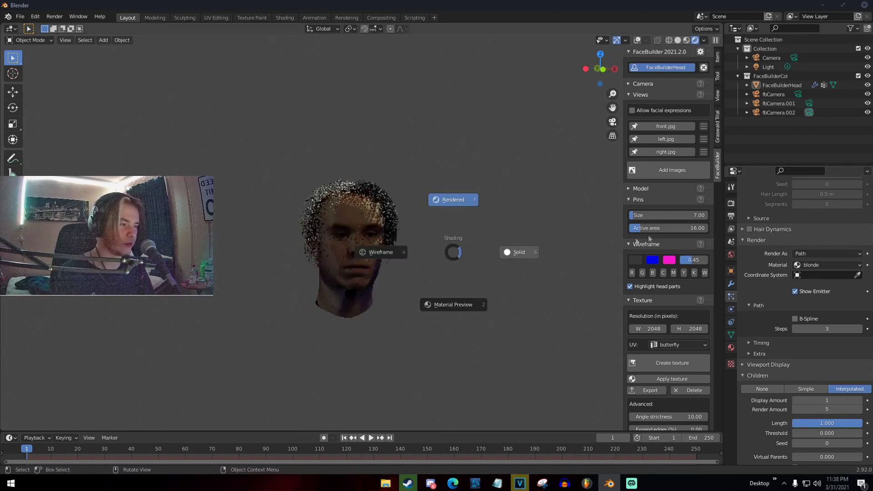
pyautogui.click(612, 243)
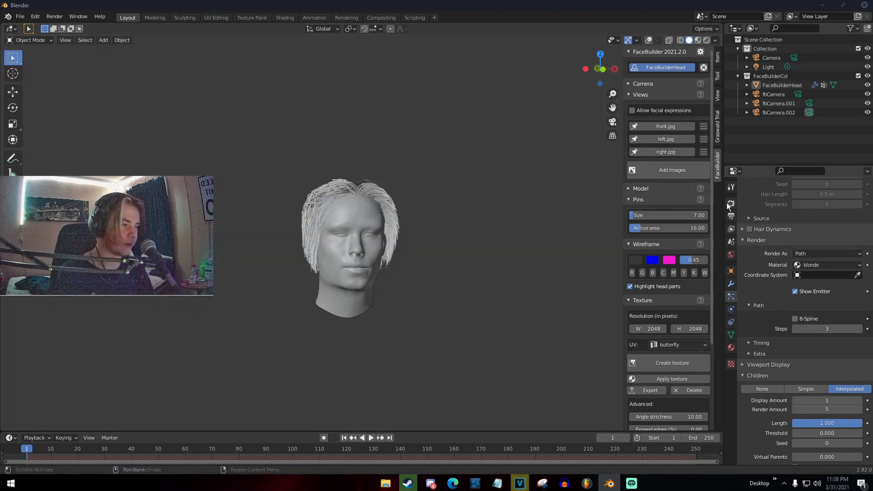
# Open the Windows Task Manager and move its window off the visible screen
pyautogui.rightClick(664, 488)
pyautogui.click(684, 438)
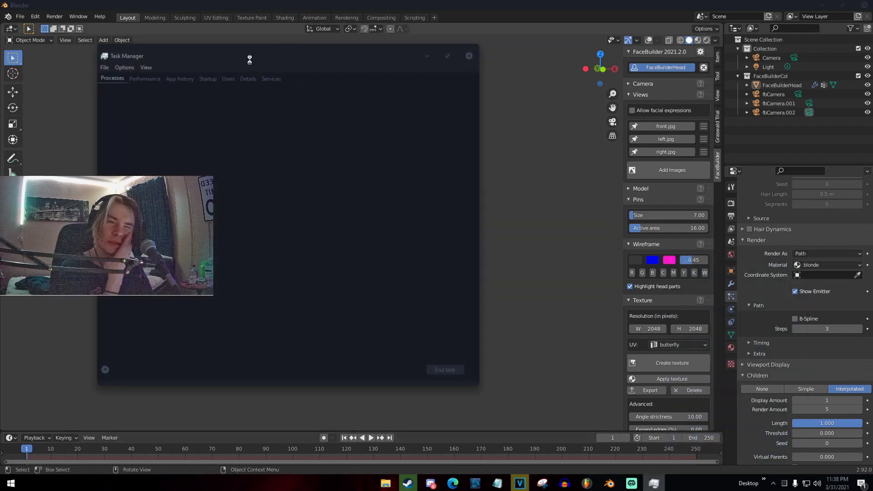
pyautogui.moveTo(261, 58); pyautogui.dragTo(0, 60)
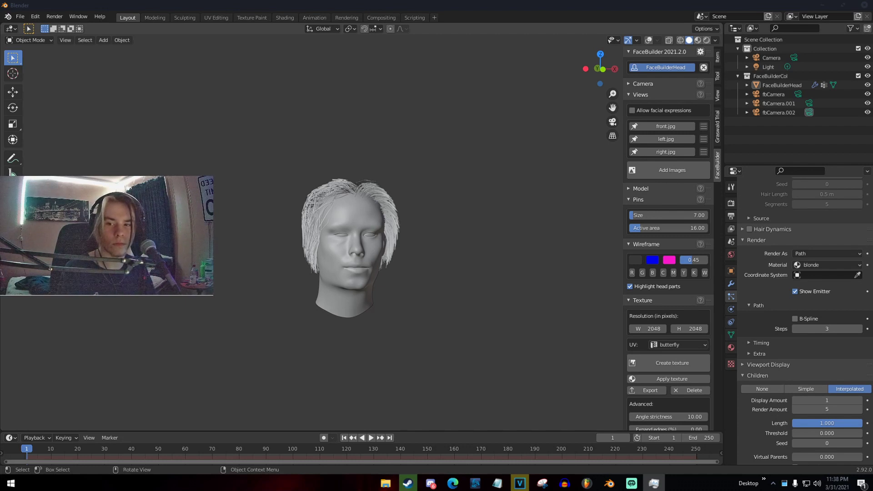
# Check the two-coloured hair in Rendered shading, then return the viewport to Solid shading
pyautogui.press('z')
pyautogui.click(357, 160)
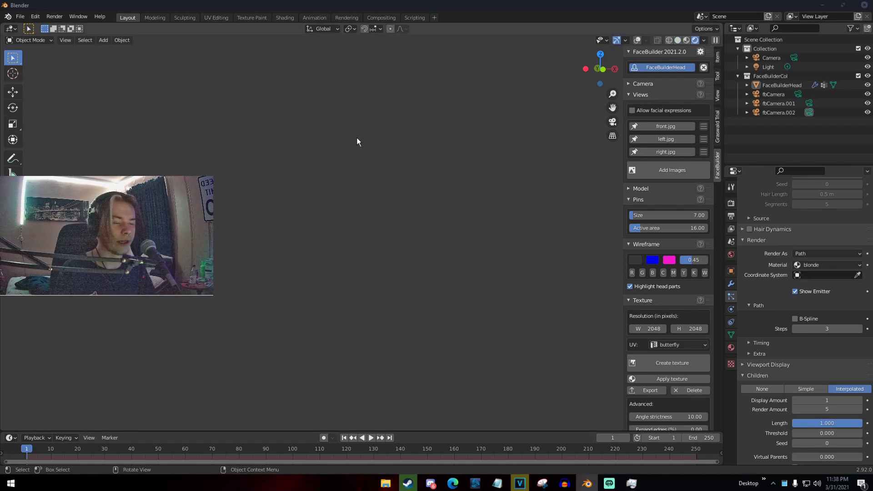
pyautogui.moveTo(374, 182); pyautogui.dragTo(380, 192, button='middle')
pyautogui.click(731, 203)
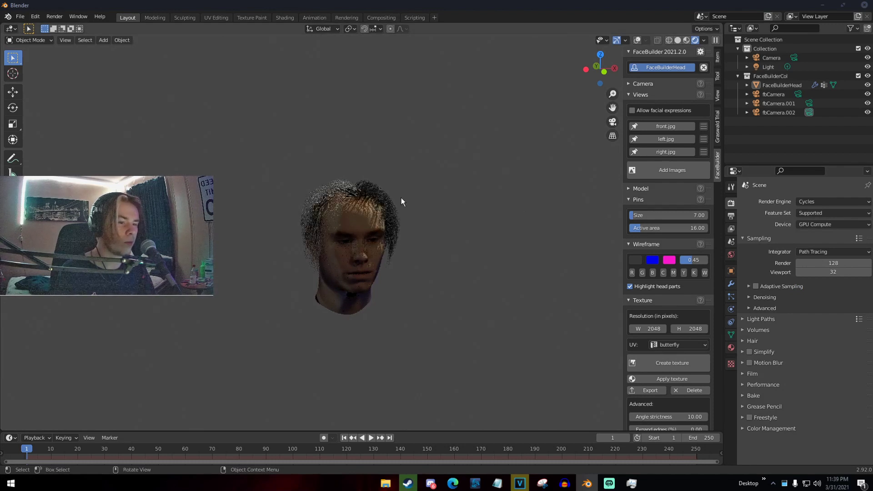
pyautogui.press('z')
pyautogui.click(482, 200)
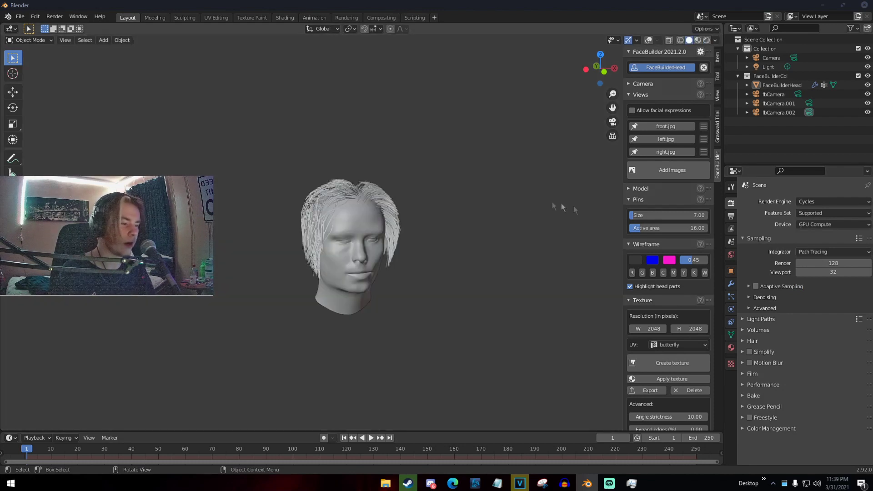
# Set the children display amount to 5 for both the blonde and the black hair systems
pyautogui.click(730, 296)
pyautogui.scroll(-7, 813, 352)
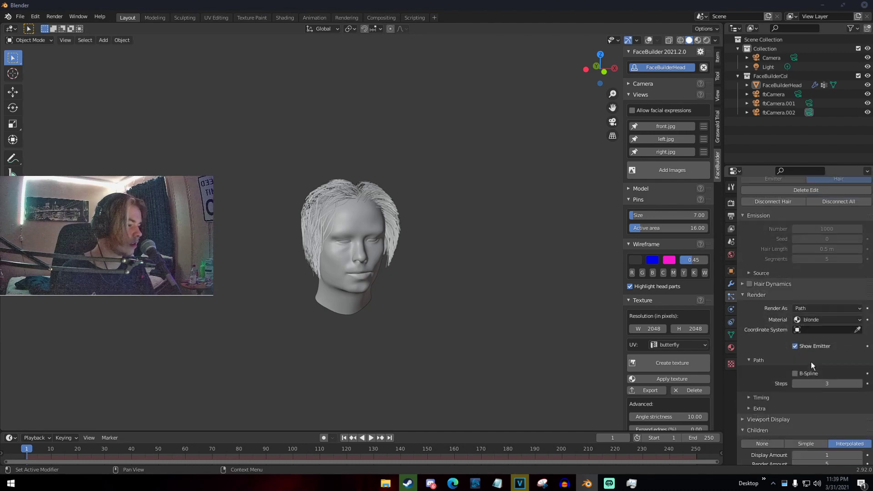
pyautogui.click(822, 400)
pyautogui.press('Return')
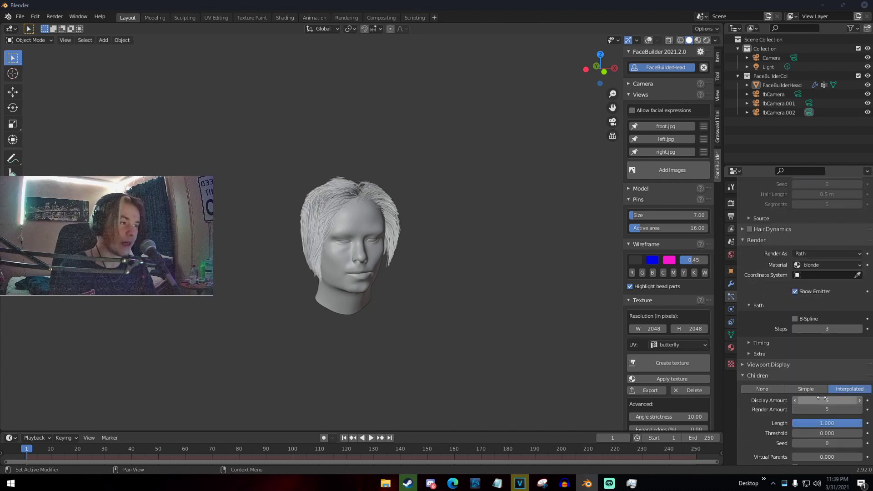
pyautogui.scroll(8, 797, 273)
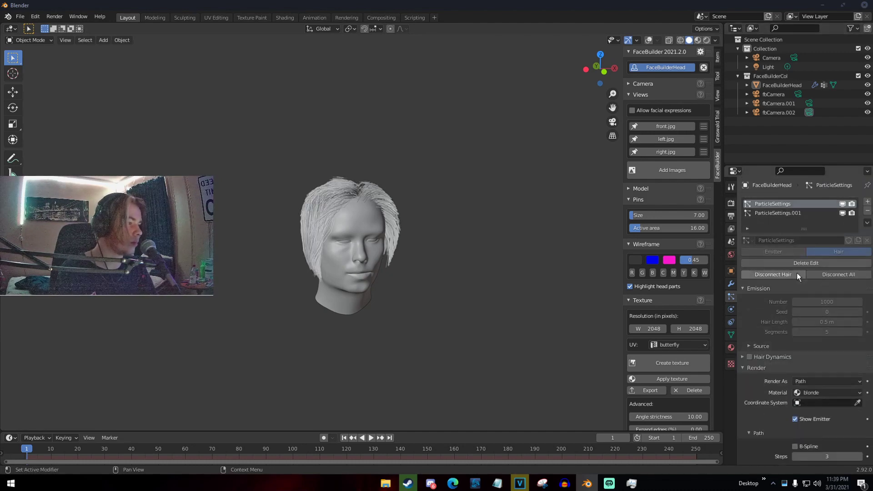
pyautogui.click(781, 212)
pyautogui.scroll(-7, 814, 318)
pyautogui.click(831, 400)
pyautogui.write('5')
pyautogui.press('Return')
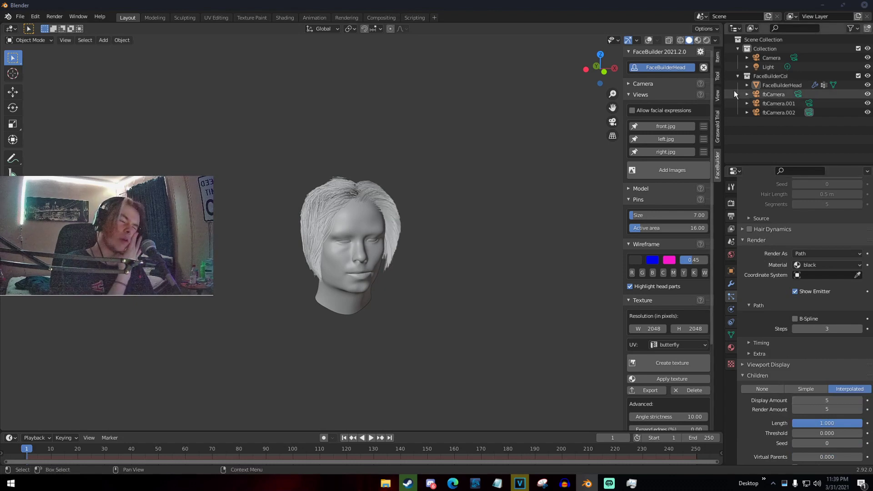
# Set the world background colour to black
pyautogui.click(769, 67)
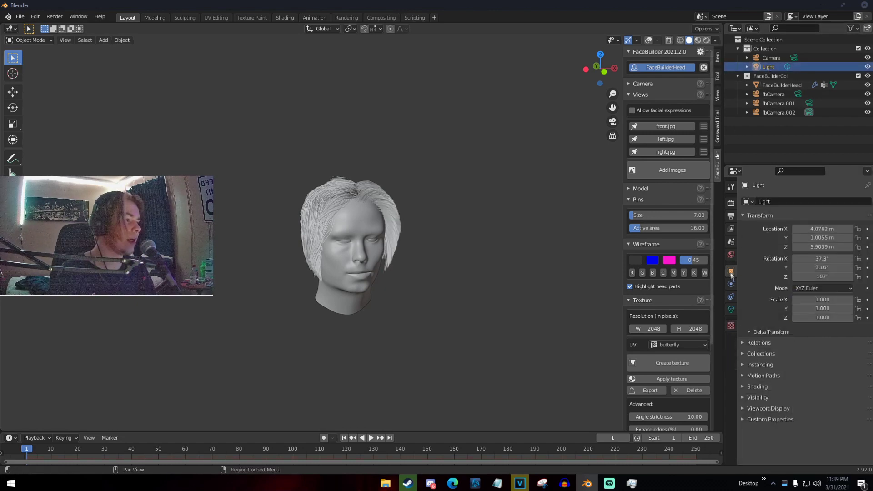
pyautogui.click(731, 254)
pyautogui.click(814, 256)
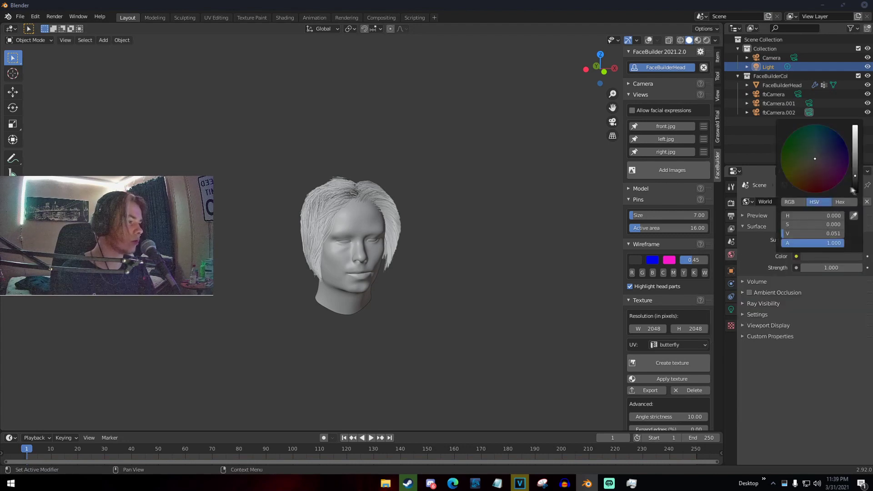
pyautogui.moveTo(855, 189); pyautogui.dragTo(855, 194)
# Show the viewport overlays and move the light close to the black-haired side of the head
pyautogui.moveTo(552, 115); pyautogui.dragTo(514, 125, button='middle')
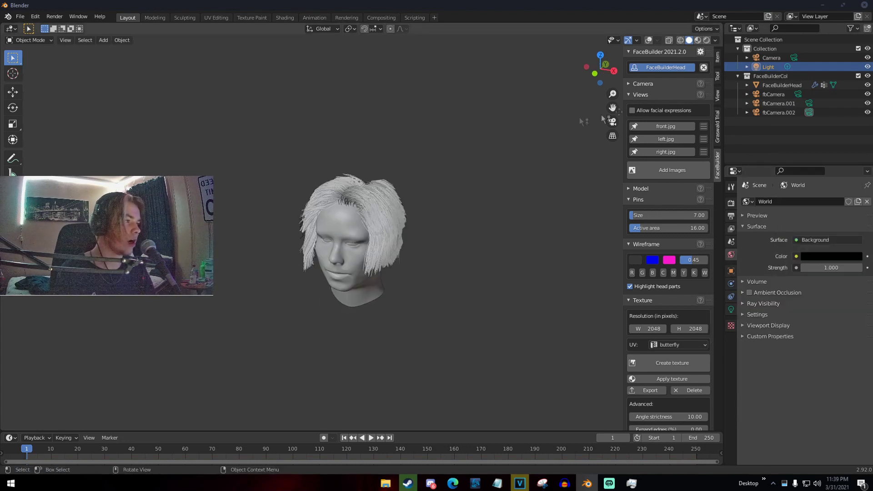
pyautogui.click(649, 40)
pyautogui.moveTo(353, 157); pyautogui.dragTo(381, 138, button='middle')
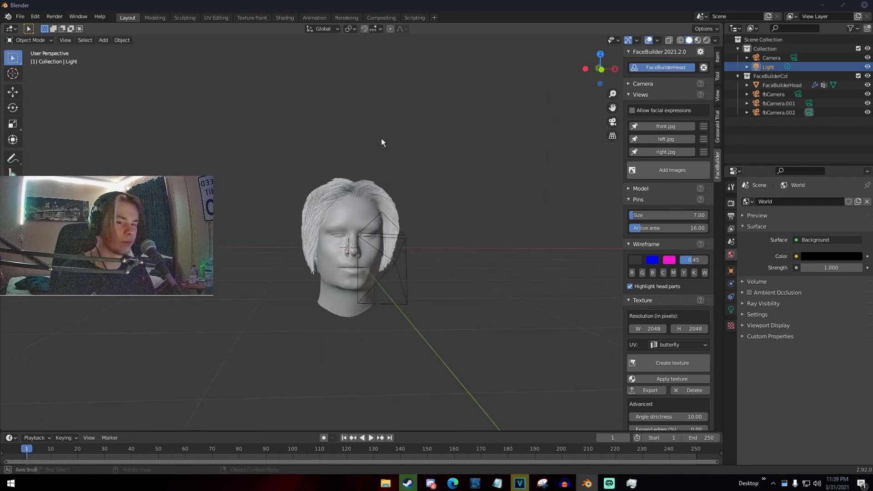
pyautogui.scroll(-5, 383, 138)
pyautogui.moveTo(460, 110); pyautogui.dragTo(391, 122, button='middle')
pyautogui.press('g')
pyautogui.click(282, 235)
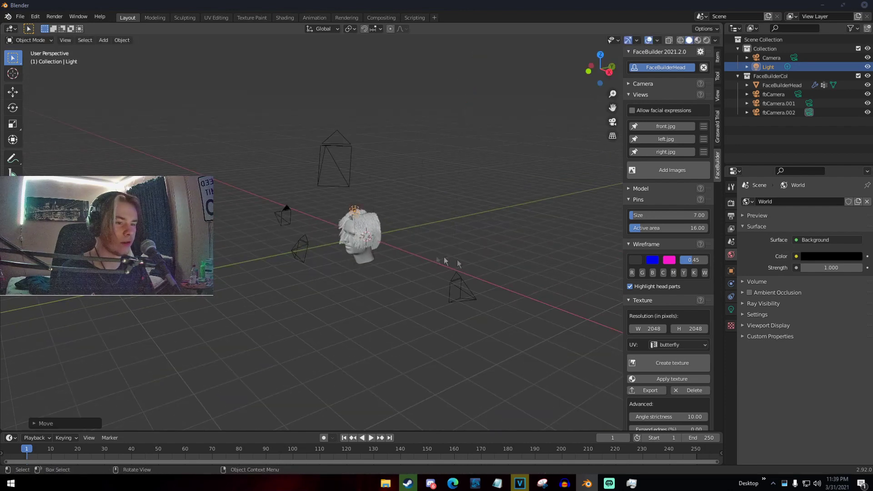
# Set the light's power to 500 W and tint its colour pale cyan
pyautogui.click(731, 309)
pyautogui.doubleClick(828, 261)
pyautogui.write('500')
pyautogui.press('Return')
pyautogui.click(825, 251)
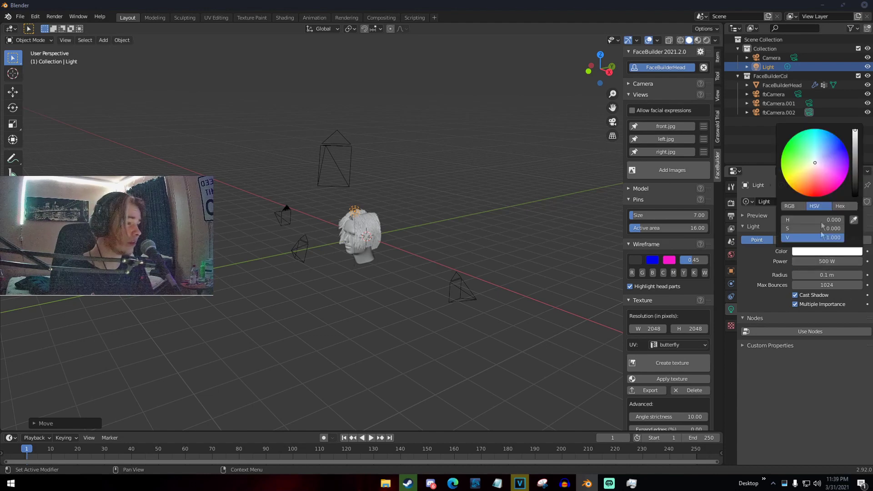
pyautogui.click(814, 156)
# Preview the cyan-lit head in Rendered shading without overlays, then return to Solid shading
pyautogui.moveTo(323, 228); pyautogui.dragTo(392, 215, button='middle')
pyautogui.scroll(5, 391, 209)
pyautogui.press('z')
pyautogui.click(382, 43)
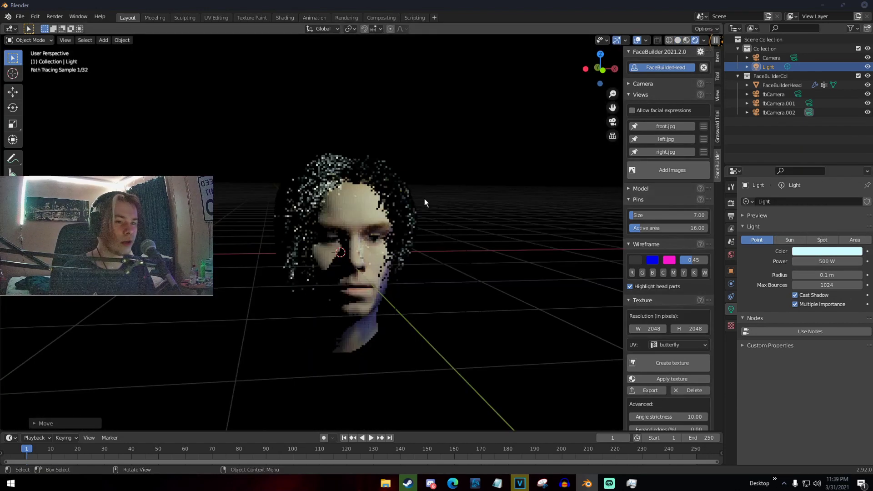
pyautogui.click(636, 41)
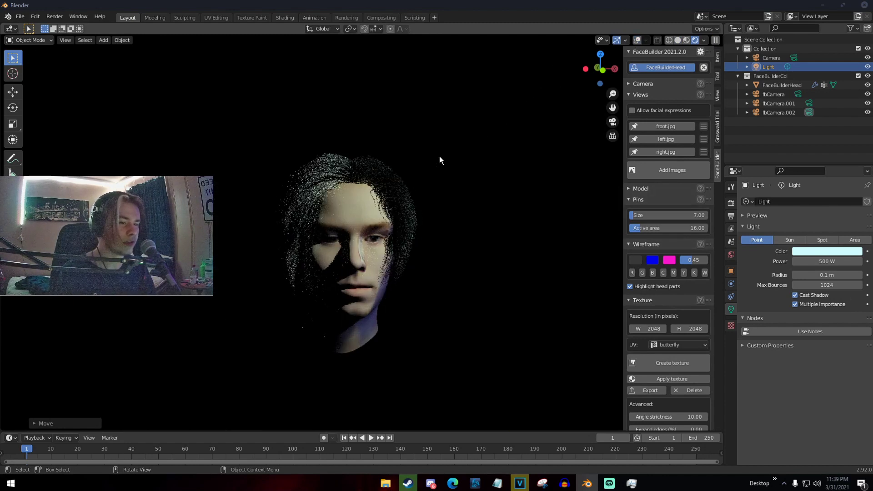
pyautogui.scroll(-3, 431, 184)
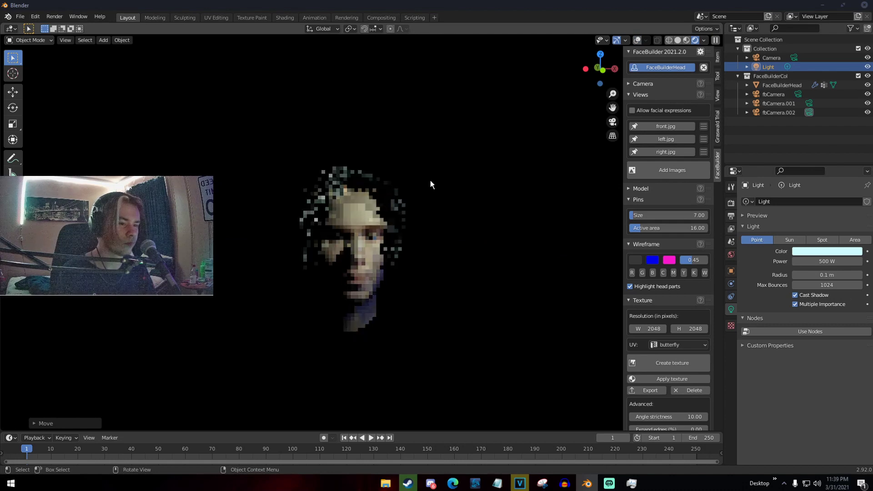
pyautogui.press('z')
pyautogui.click(490, 181)
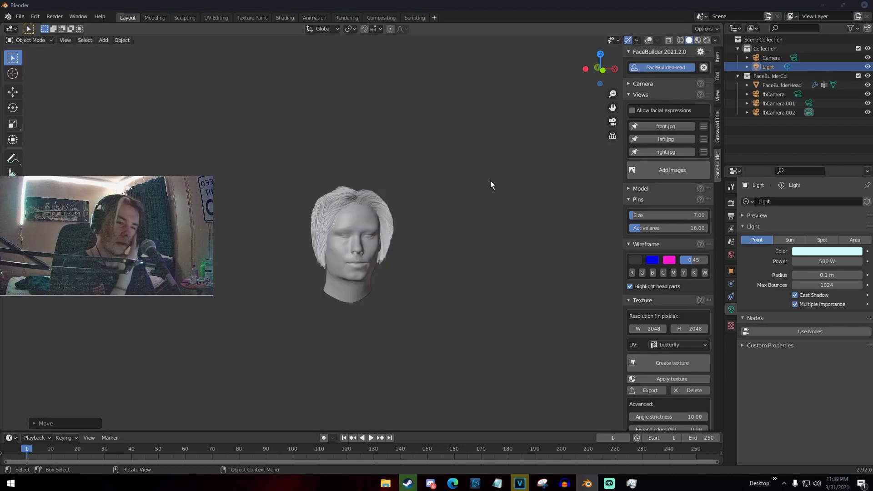
# Duplicate the light to the blonde side of the head and colour the copy light orange with hue 0.065 and saturation 0.728
pyautogui.scroll(-4, 503, 182)
pyautogui.click(647, 41)
pyautogui.moveTo(435, 168); pyautogui.dragTo(474, 194, button='middle')
pyautogui.hotkey('shift', 'd')
pyautogui.click(332, 200)
pyautogui.click(826, 251)
pyautogui.click(808, 176)
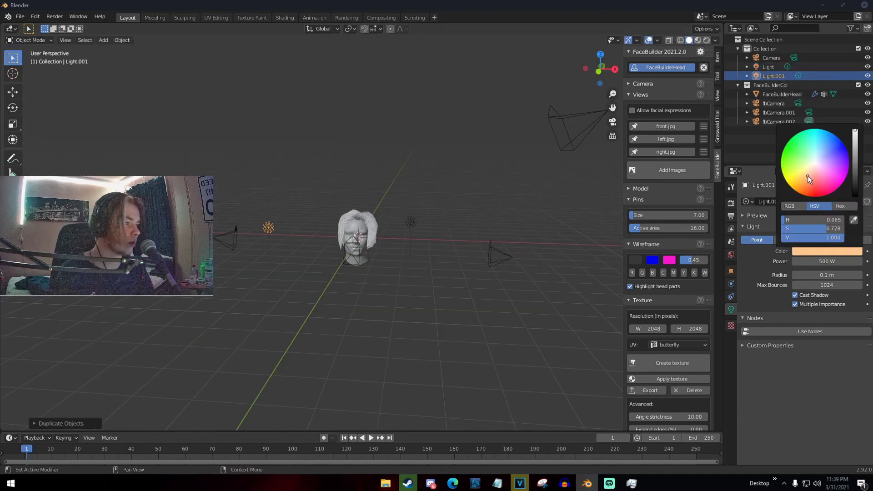
# Preview the head lit by both lights in Rendered shading with overlays hidden, then return to Solid shading
pyautogui.scroll(5, 436, 217)
pyautogui.press('z')
pyautogui.click(432, 84)
pyautogui.moveTo(328, 123); pyautogui.dragTo(338, 124, button='middle')
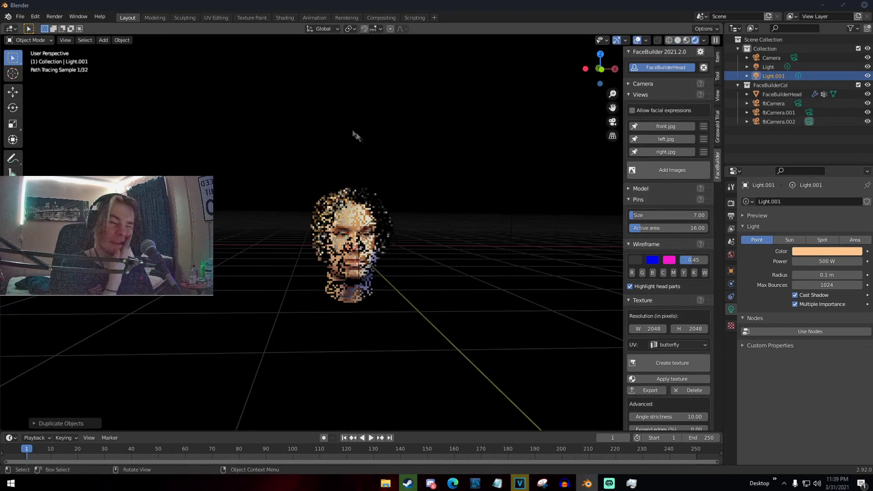
pyautogui.click(635, 41)
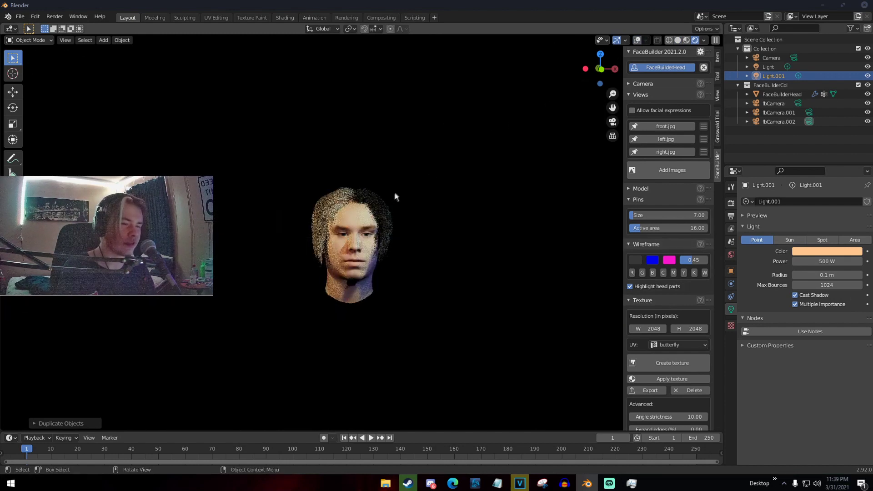
pyautogui.press('z')
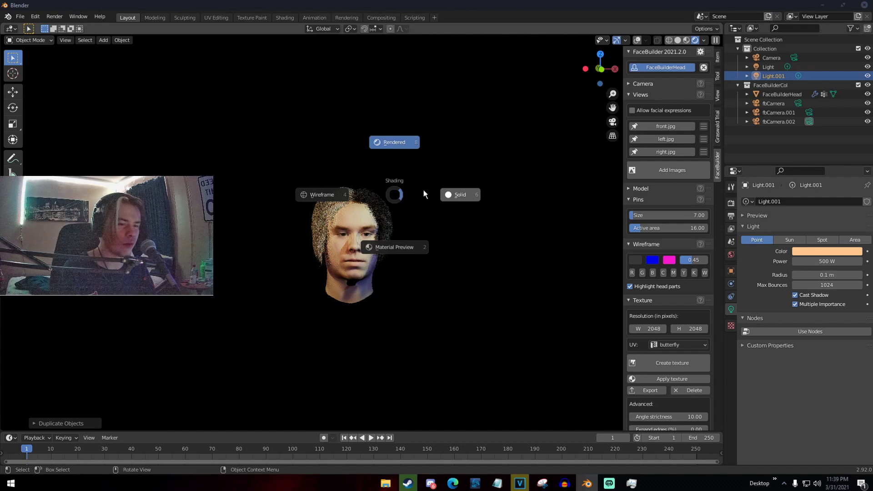
pyautogui.click(423, 190)
# Comb the front strands of the head's black hair back from the face in Particle Edit mode, then return to Object Mode
pyautogui.click(650, 68)
pyautogui.click(648, 39)
pyautogui.click(30, 40)
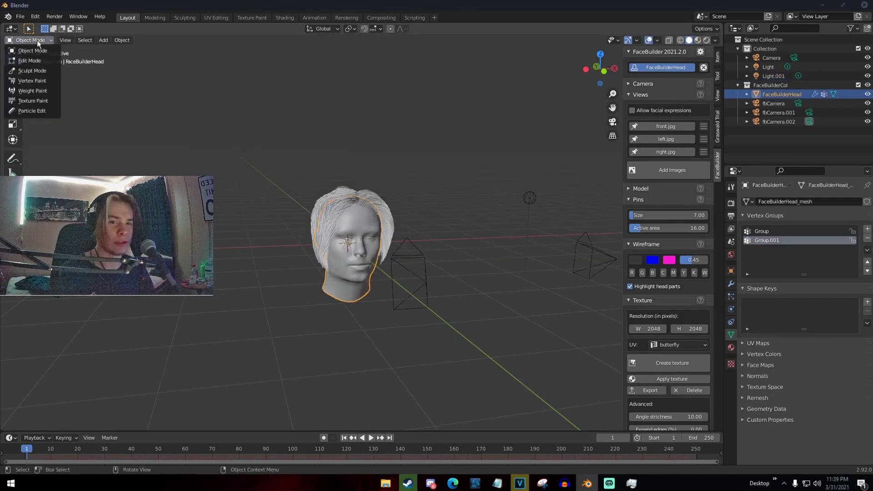
pyautogui.click(30, 111)
pyautogui.moveTo(175, 134); pyautogui.dragTo(329, 233, button='middle')
pyautogui.scroll(3, 327, 235)
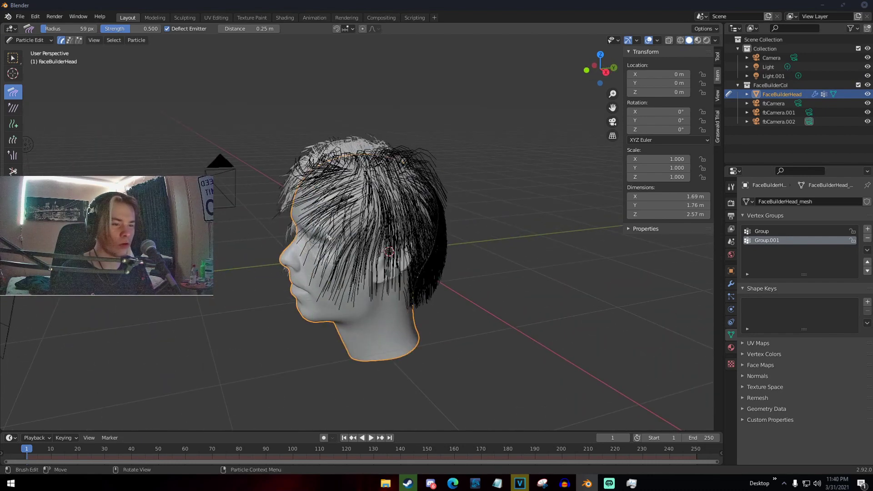
pyautogui.moveTo(281, 195); pyautogui.dragTo(325, 236)
pyautogui.moveTo(332, 194)
pyautogui.mouseDown()
pyautogui.moveTo(325, 214)
pyautogui.moveTo(314, 207)
pyautogui.moveTo(338, 194)
pyautogui.mouseUp()
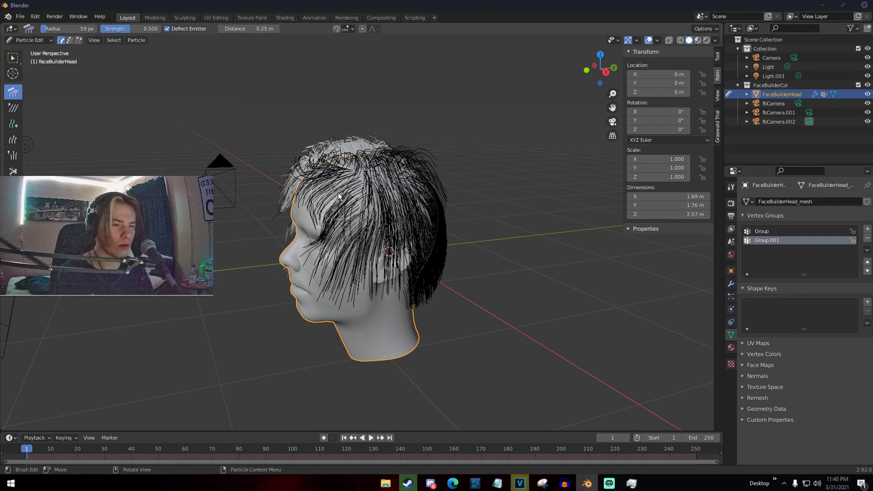
pyautogui.click(29, 40)
pyautogui.click(30, 50)
# Put the head back into Particle Edit mode and make the blonde hair system, ParticleSettings, active
pyautogui.moveTo(272, 152); pyautogui.dragTo(382, 159, button='middle')
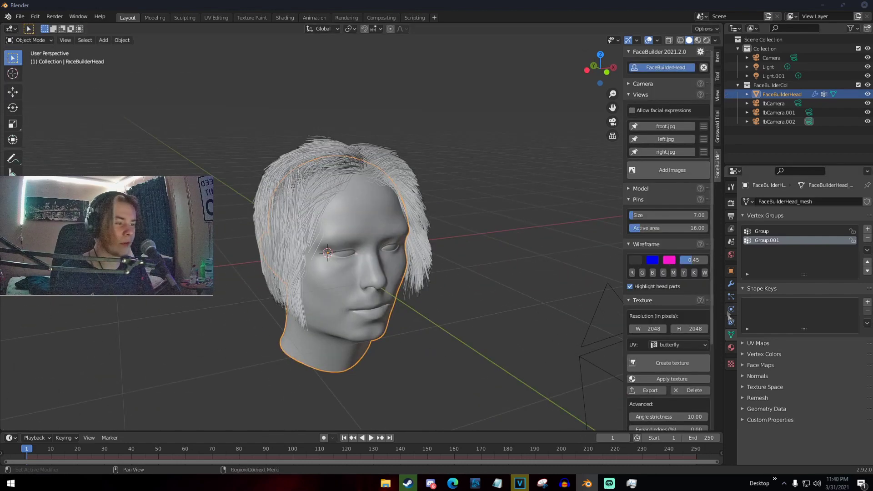
pyautogui.click(771, 231)
pyautogui.click(29, 40)
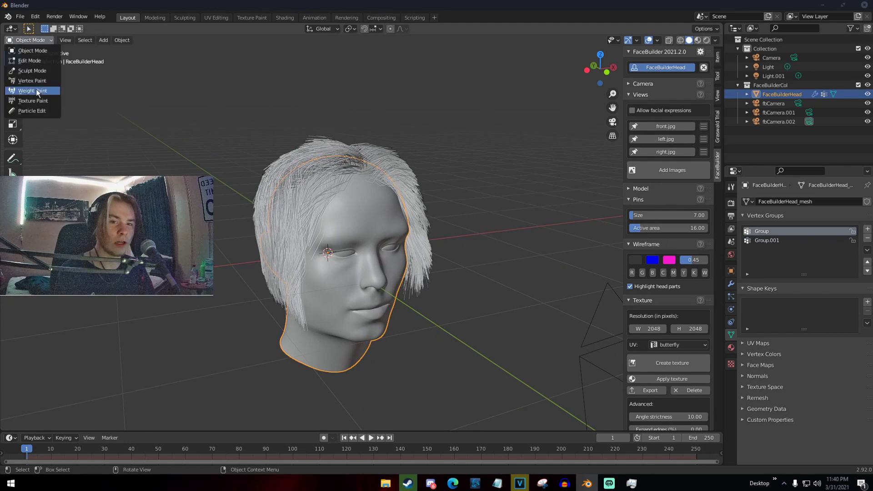
pyautogui.click(31, 110)
pyautogui.moveTo(218, 159); pyautogui.dragTo(277, 159, button='middle')
pyautogui.click(27, 40)
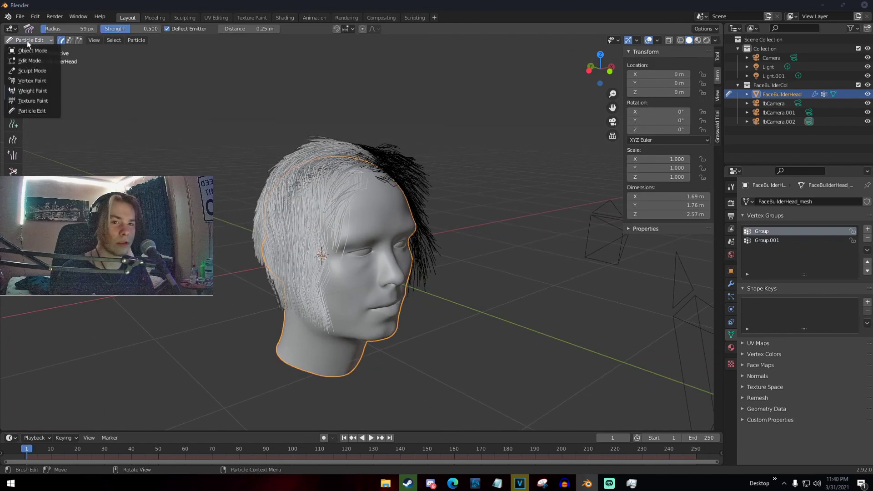
pyautogui.click(731, 297)
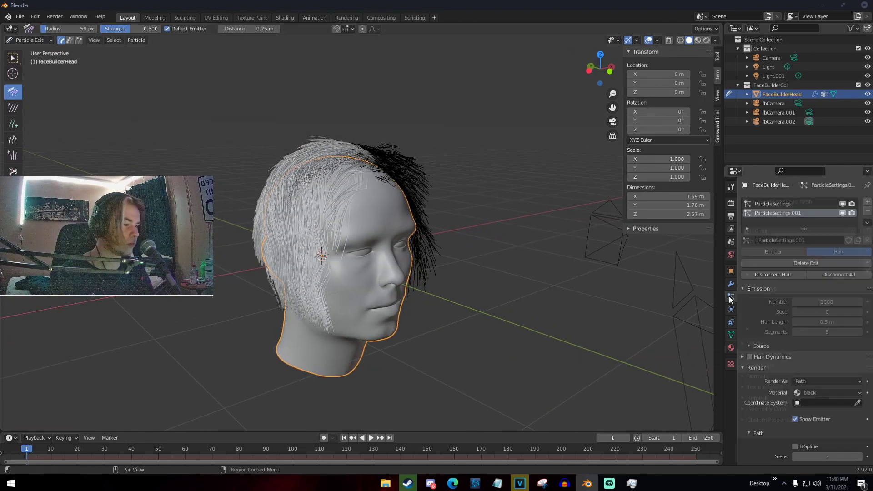
pyautogui.click(773, 204)
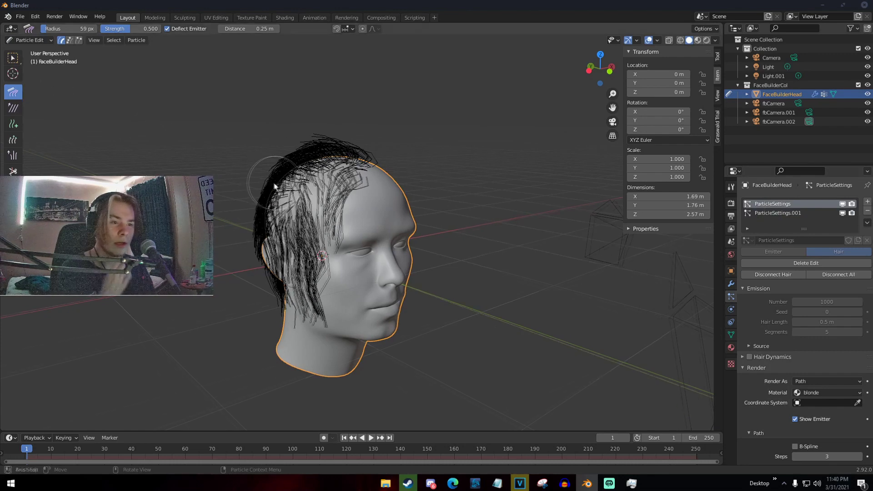
# Comb the blonde hair around the temple, parting and side of the head, then return to Object Mode
pyautogui.moveTo(275, 183); pyautogui.dragTo(274, 191, button='middle')
pyautogui.moveTo(333, 226); pyautogui.dragTo(349, 218)
pyautogui.moveTo(350, 181)
pyautogui.mouseDown()
pyautogui.moveTo(360, 190)
pyautogui.moveTo(364, 166)
pyautogui.mouseUp()
pyautogui.moveTo(318, 237); pyautogui.dragTo(338, 231)
pyautogui.moveTo(321, 231); pyautogui.dragTo(365, 205, button='middle')
pyautogui.moveTo(365, 204); pyautogui.dragTo(385, 217)
pyautogui.moveTo(368, 189); pyautogui.dragTo(375, 200)
pyautogui.moveTo(374, 199); pyautogui.dragTo(272, 184, button='middle')
pyautogui.moveTo(283, 157)
pyautogui.mouseDown()
pyautogui.moveTo(263, 236)
pyautogui.moveTo(271, 264)
pyautogui.mouseUp()
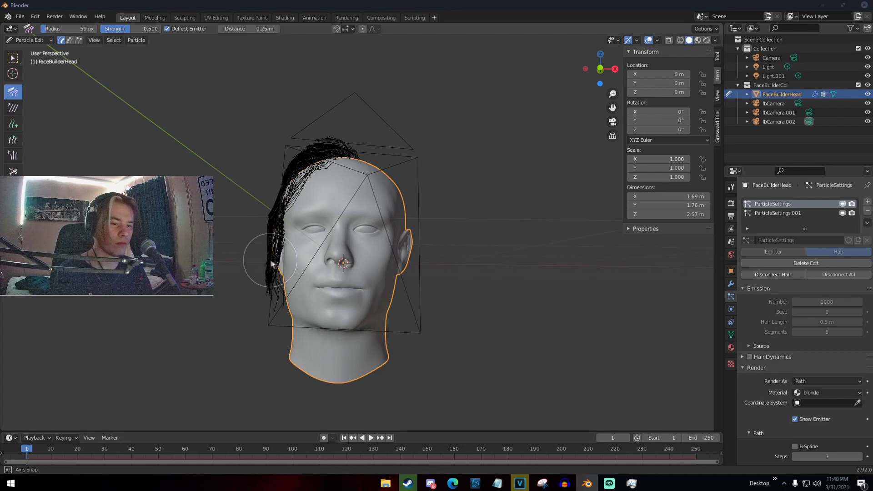
pyautogui.moveTo(271, 261); pyautogui.dragTo(288, 272, button='middle')
pyautogui.moveTo(286, 206); pyautogui.dragTo(282, 201)
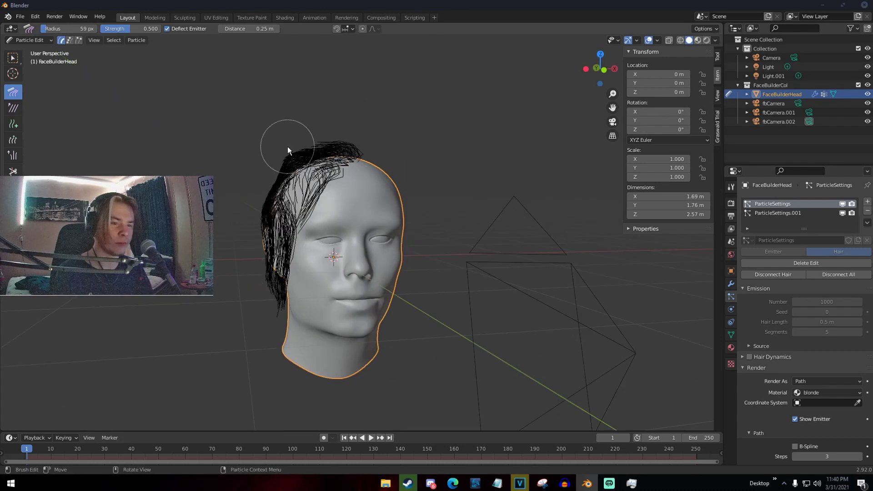
pyautogui.click(34, 40)
pyautogui.click(28, 49)
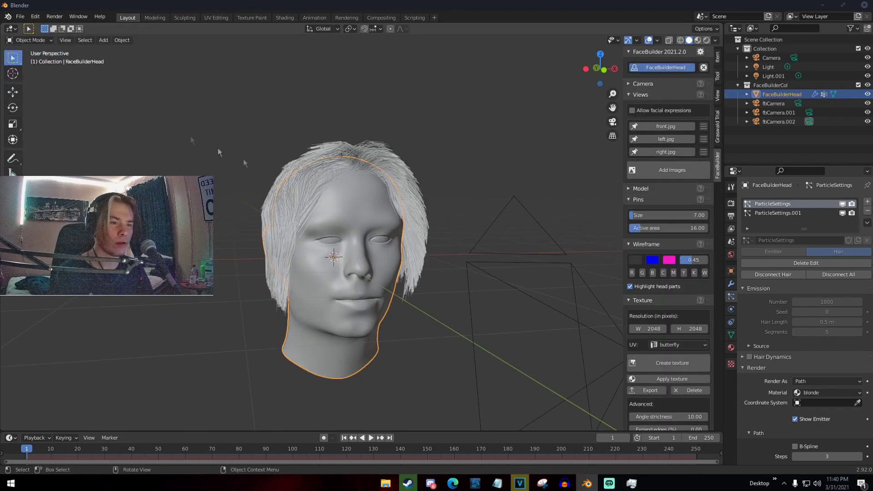
# Deselect the head and preview the recombed hair in Rendered shading with the viewport overlays hidden
pyautogui.moveTo(244, 159); pyautogui.dragTo(288, 176, button='middle')
pyautogui.scroll(-4, 399, 212)
pyautogui.scroll(3, 399, 212)
pyautogui.click(400, 212)
pyautogui.moveTo(399, 212); pyautogui.dragTo(418, 214, button='middle')
pyautogui.scroll(-4, 418, 214)
pyautogui.press('z')
pyautogui.click(412, 161)
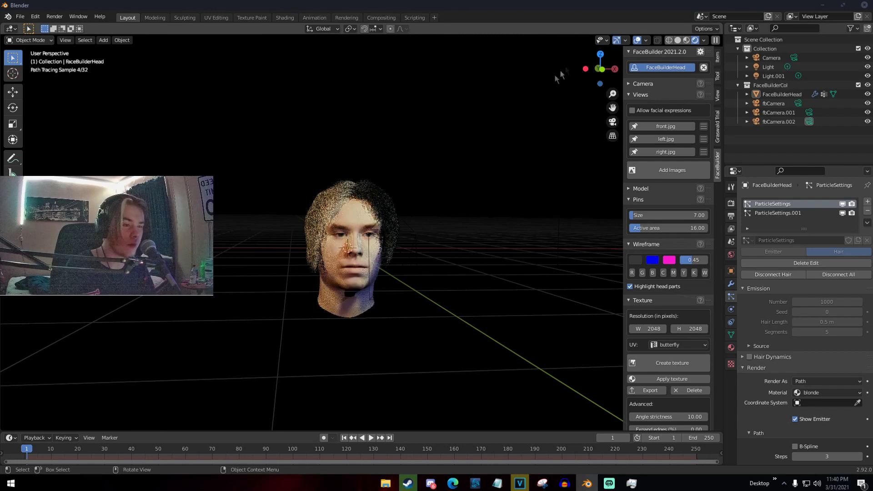
pyautogui.click(639, 40)
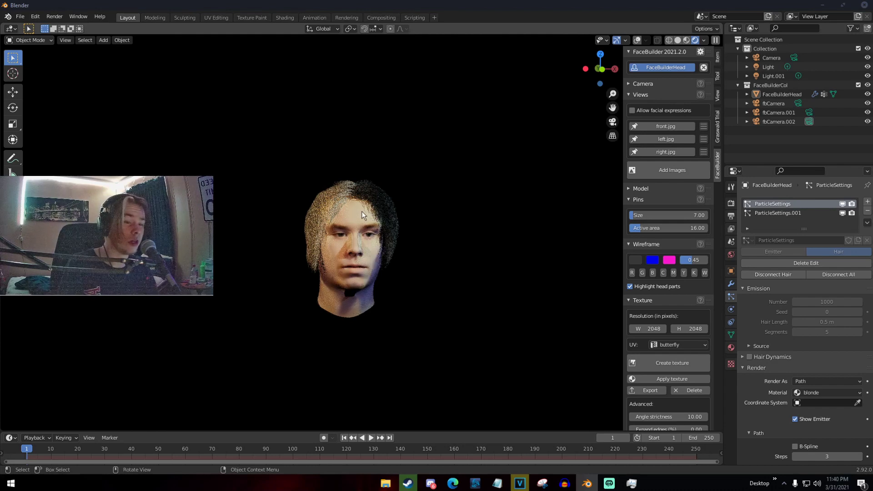
pyautogui.scroll(2, 359, 254)
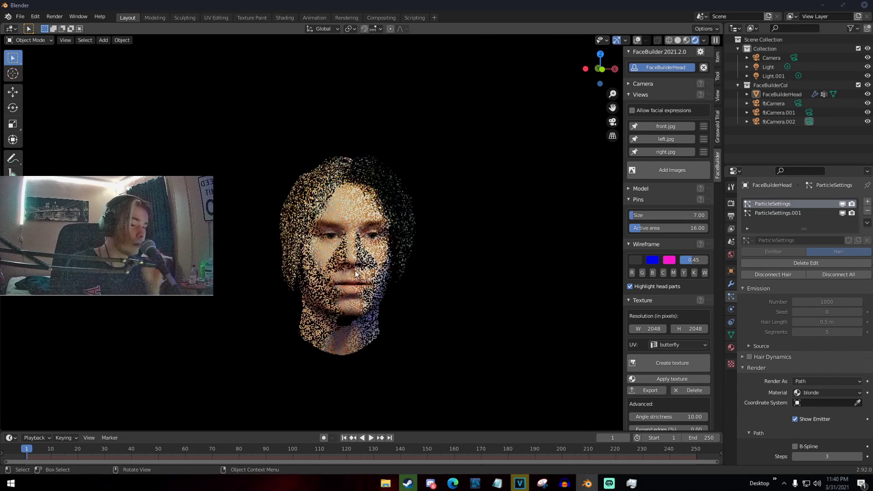
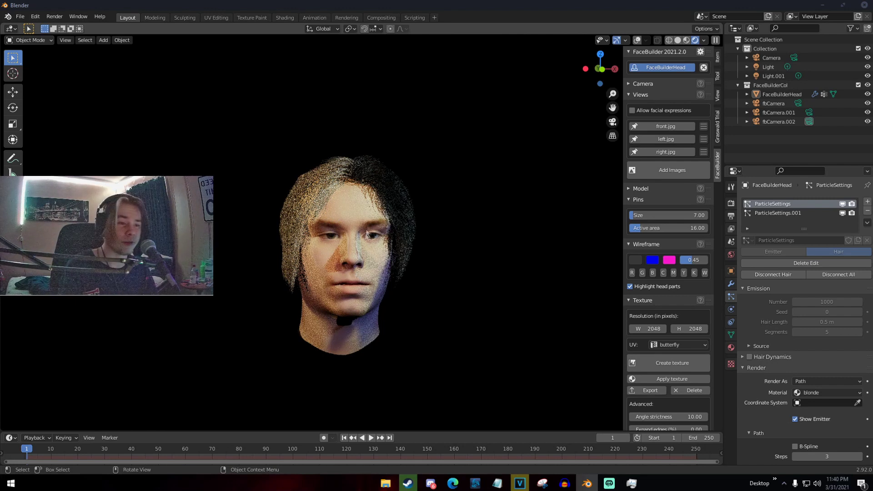
# Switch the viewport to Solid shading and select the head
pyautogui.press('z')
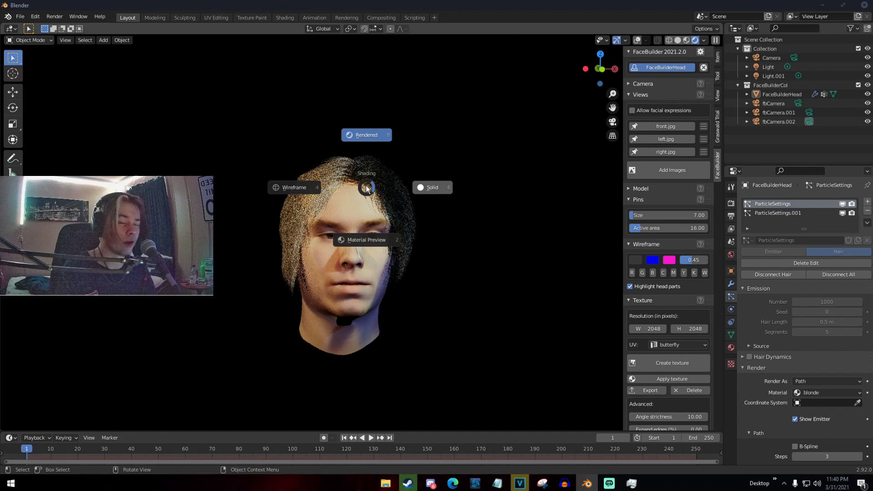
pyautogui.click(422, 196)
pyautogui.click(389, 193)
pyautogui.scroll(7, 388, 192)
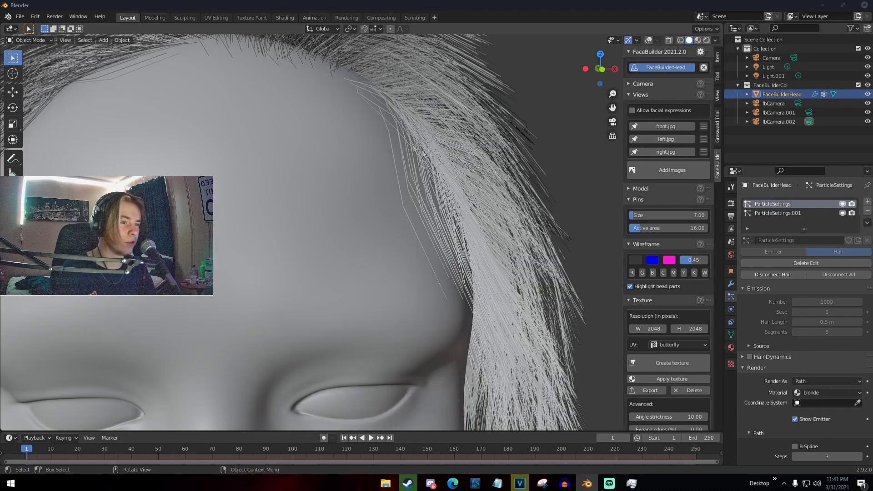
# Set the viewport display Strand Steps of the blonde hair system, ParticleSettings, to 7
pyautogui.scroll(-4, 762, 338)
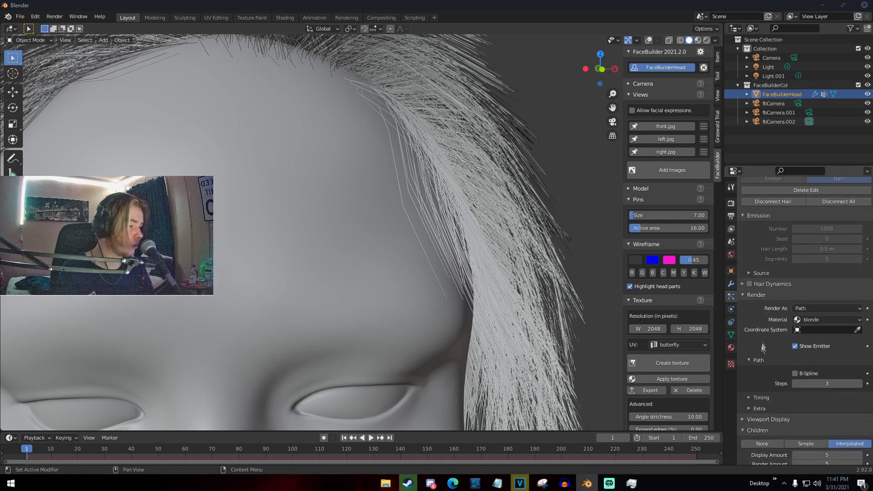
pyautogui.scroll(-2, 762, 364)
pyautogui.click(761, 386)
pyautogui.scroll(-1, 769, 363)
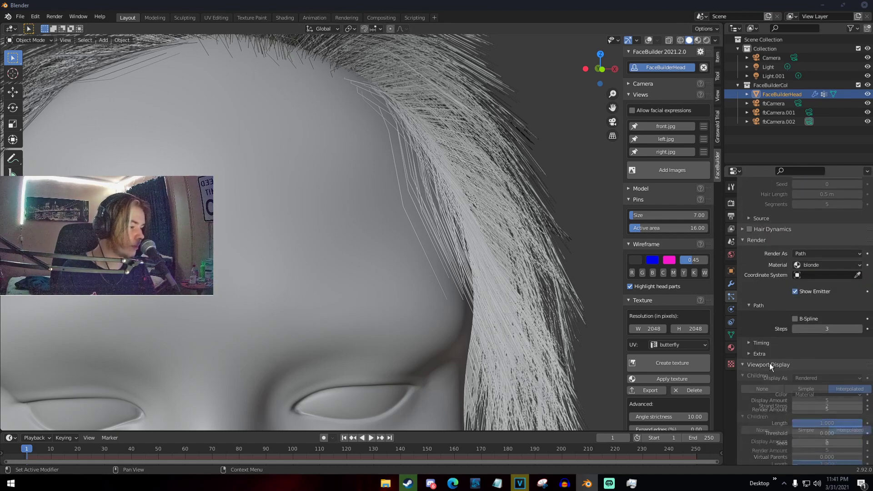
pyautogui.click(816, 406)
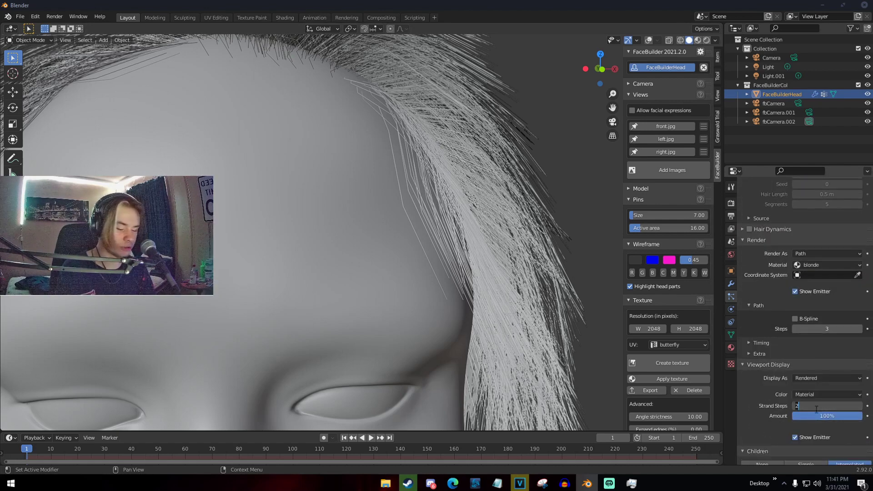
pyautogui.write('7')
pyautogui.press('Return')
pyautogui.scroll(-4, 382, 184)
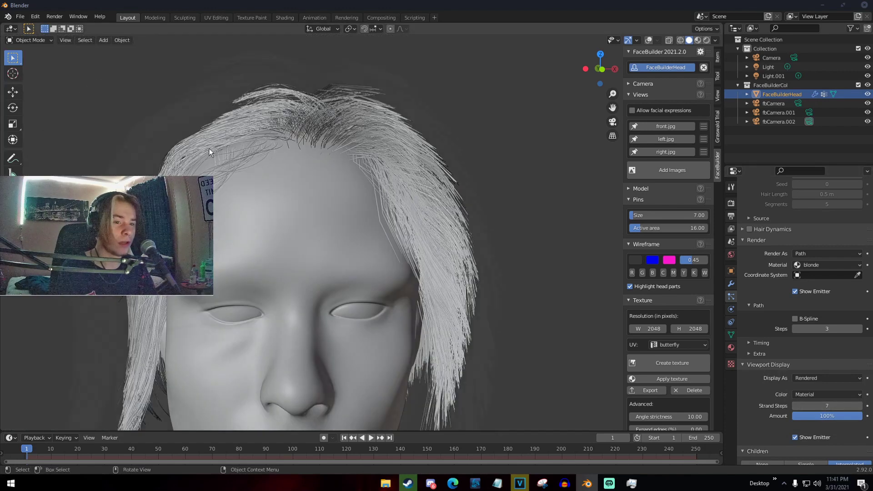
pyautogui.scroll(1, 237, 146)
# Make the black hair system, ParticleSettings.001, active and set its viewport display Strand Steps to 7
pyautogui.scroll(7, 780, 205)
pyautogui.click(778, 213)
pyautogui.scroll(-8, 781, 302)
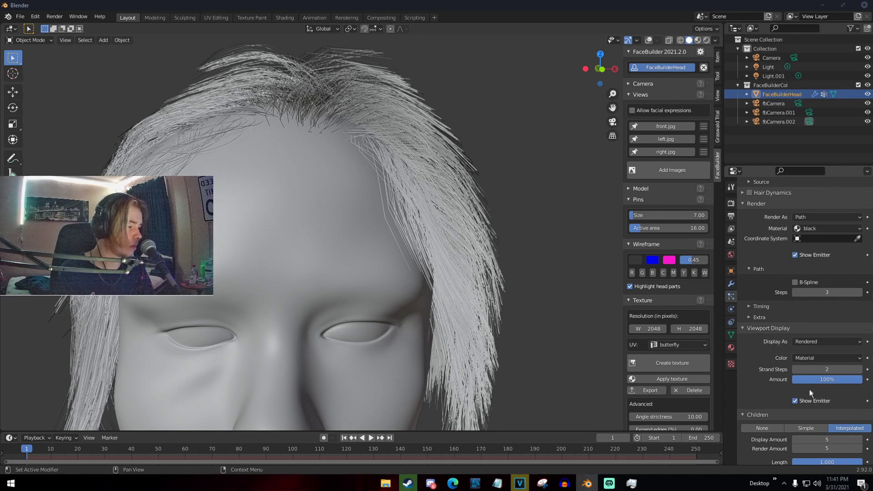
pyautogui.scroll(-8, 773, 413)
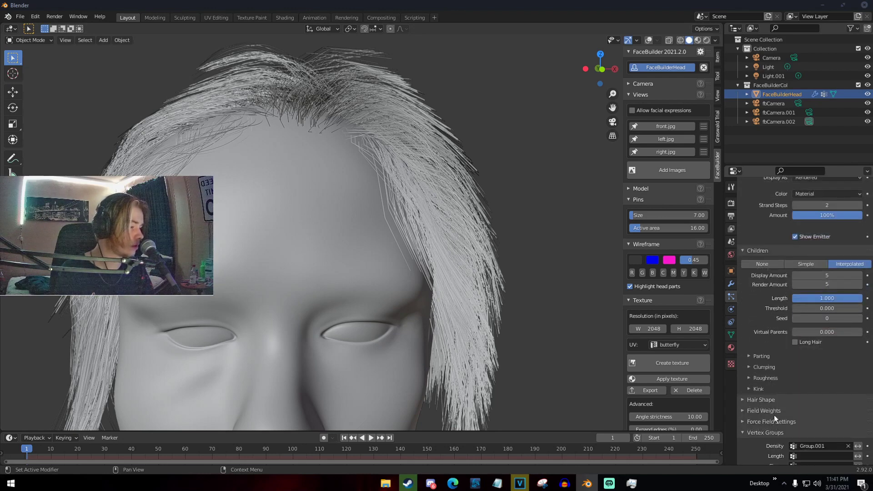
pyautogui.scroll(4, 774, 416)
pyautogui.click(810, 278)
pyautogui.press('Return')
# Examine the shape of both hair systems around the head from the front and at an angle
pyautogui.scroll(-5, 437, 218)
pyautogui.moveTo(412, 209); pyautogui.dragTo(370, 210, button='middle')
pyautogui.scroll(-4, 409, 198)
pyautogui.scroll(3, 412, 200)
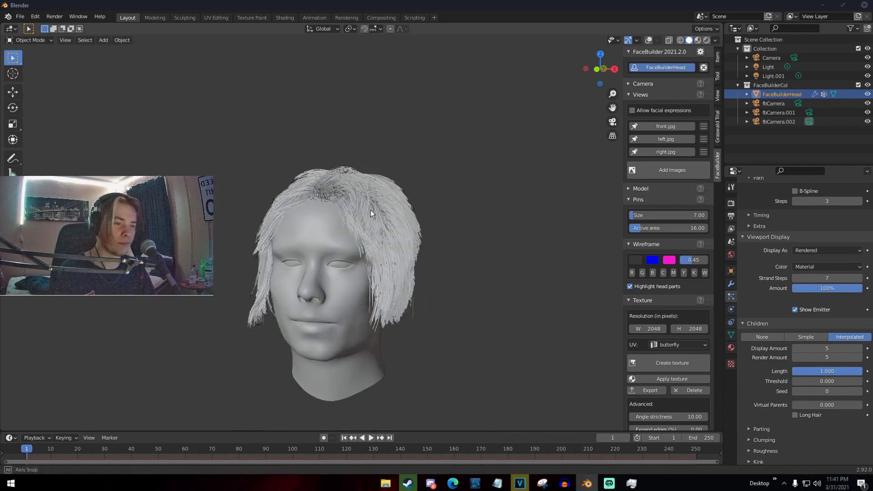
pyautogui.scroll(1, 412, 198)
pyautogui.moveTo(313, 197); pyautogui.dragTo(278, 195, button='middle')
pyautogui.scroll(1, 361, 195)
pyautogui.scroll(-1, 361, 195)
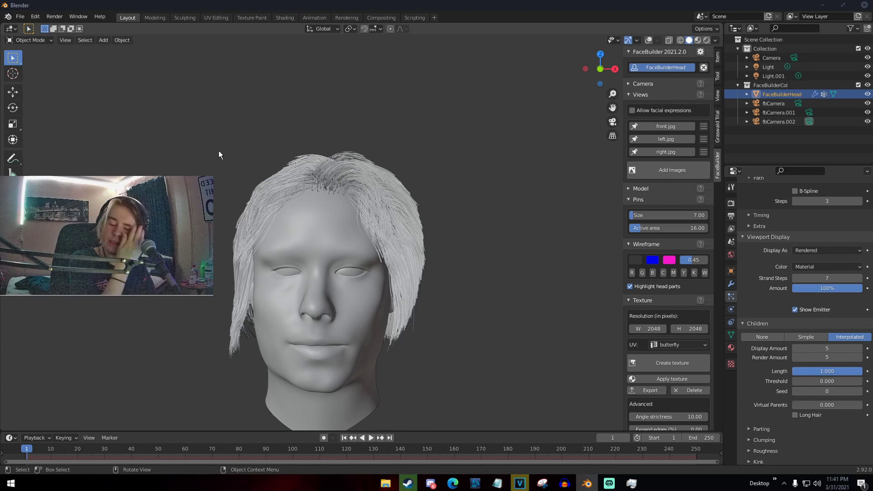